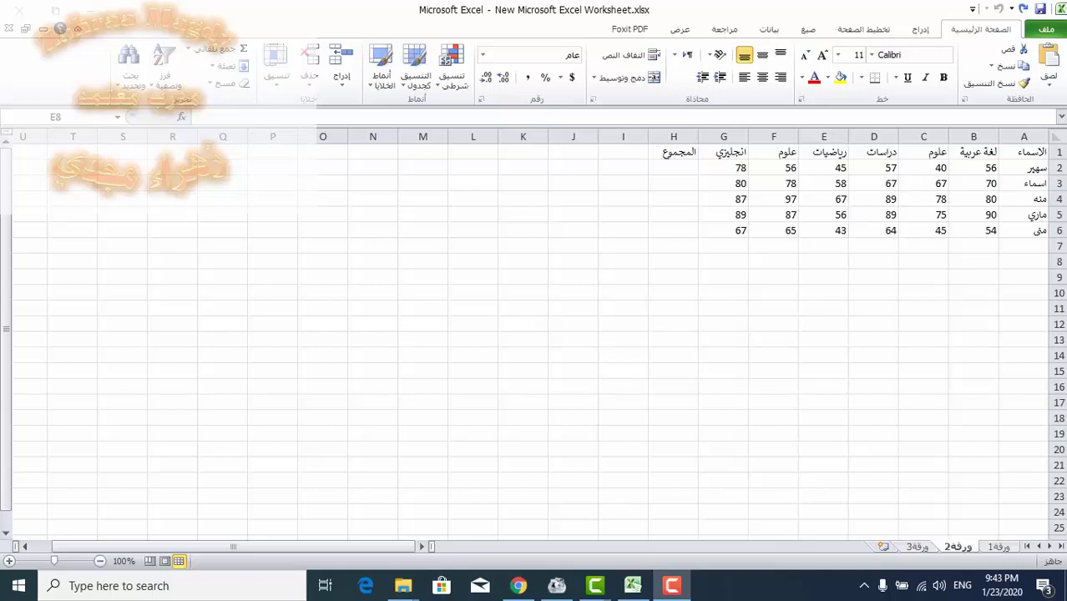
# Practise selecting column C, row 5 and single cells, then drag-select the marks block B2:F5
pyautogui.click(923, 136)
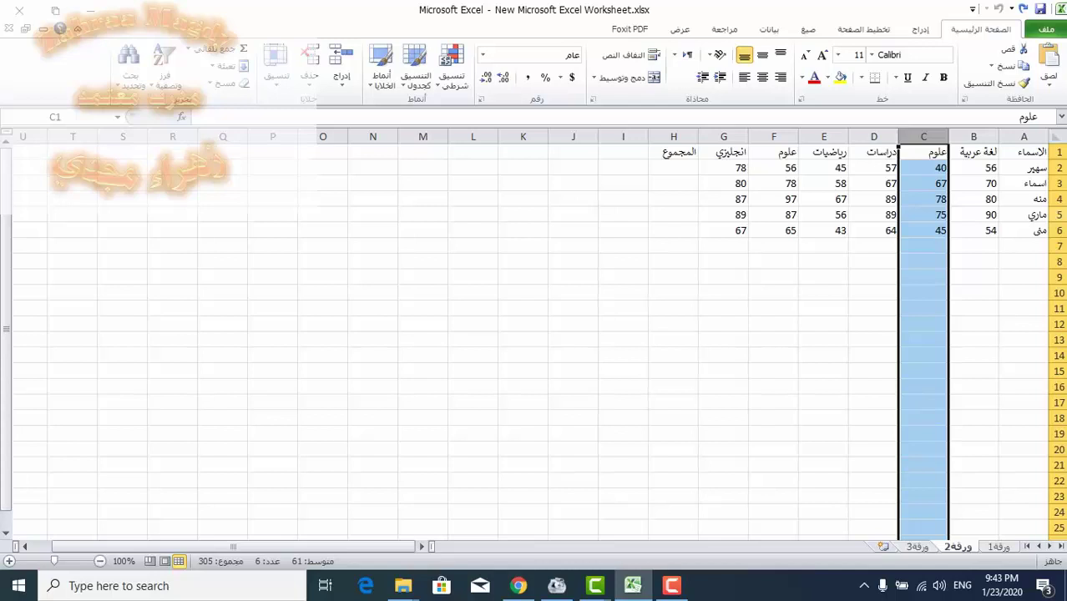
pyautogui.click(1048, 214)
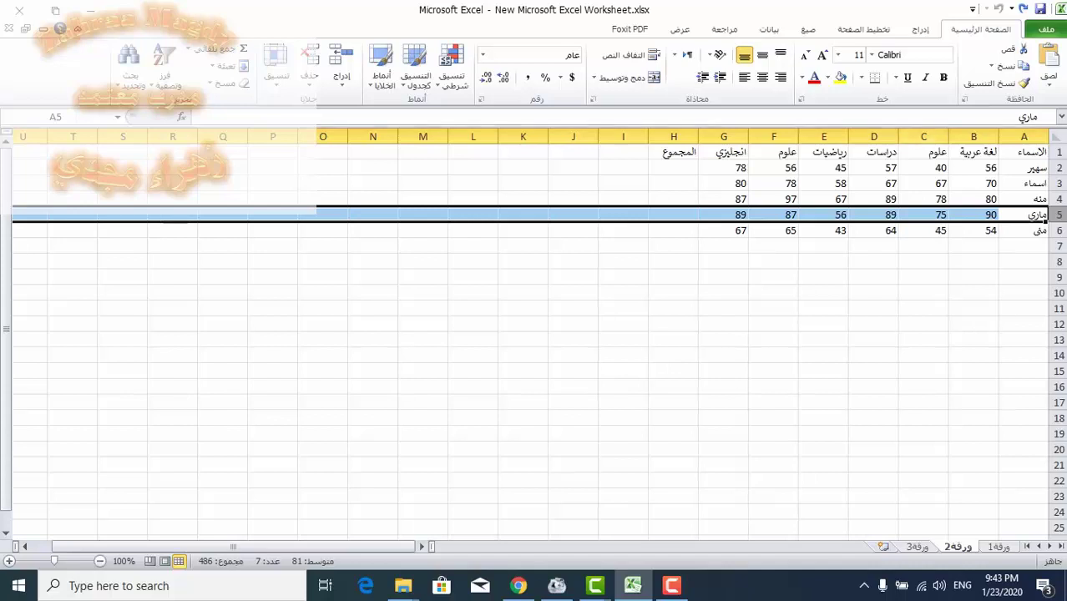
pyautogui.press('Escape')
pyautogui.click(923, 183)
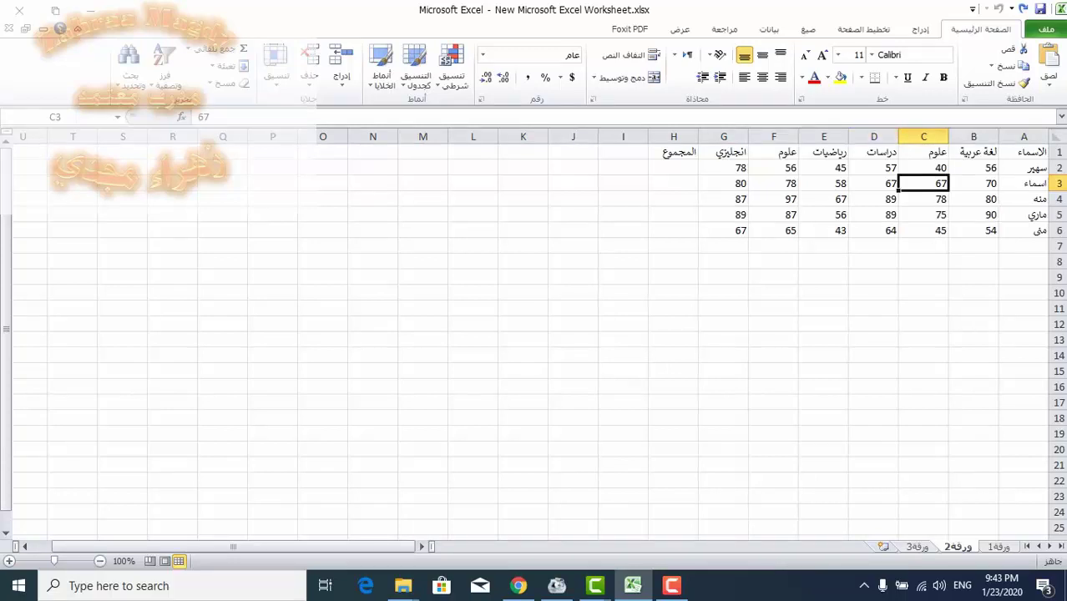
pyautogui.click(873, 214)
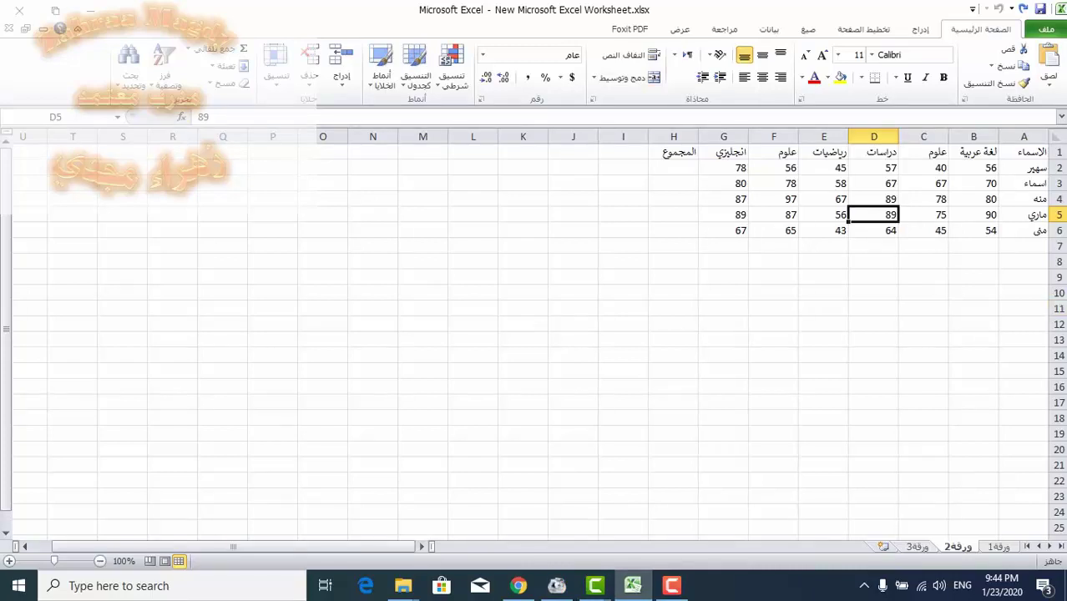
pyautogui.click(973, 183)
pyautogui.click(773, 214)
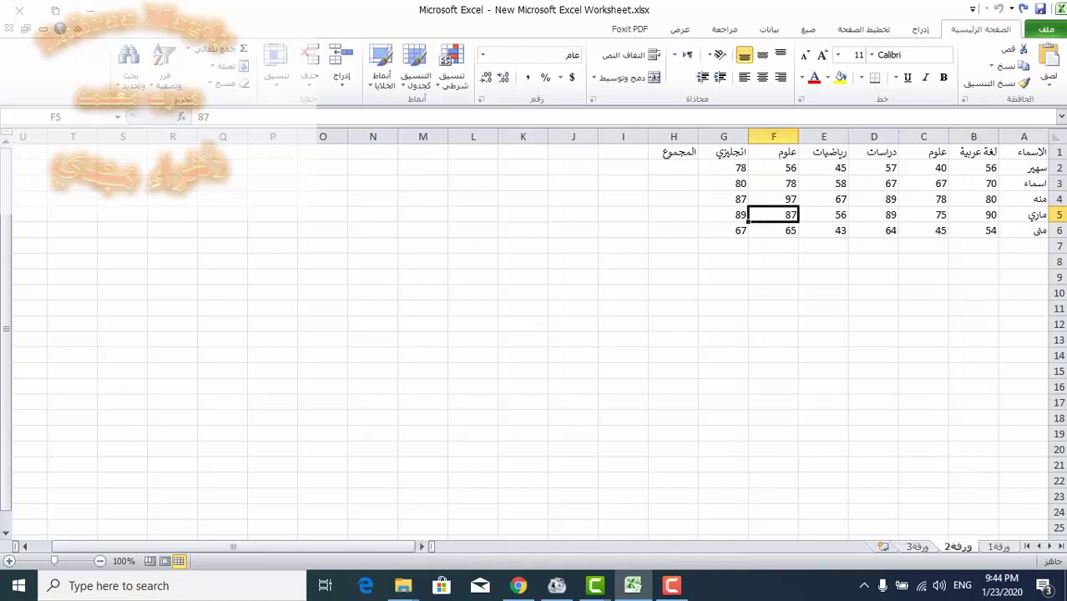
pyautogui.click(973, 167)
pyautogui.moveTo(973, 167)
pyautogui.mouseDown()
pyautogui.moveTo(773, 199)
pyautogui.moveTo(773, 215)
pyautogui.mouseUp()
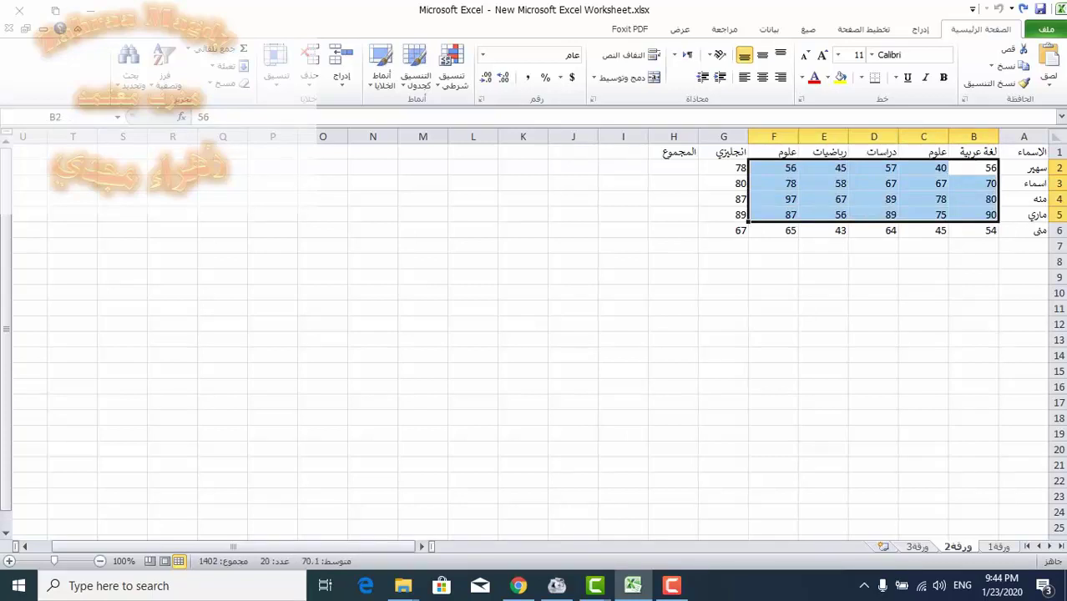
# Use the Name Box to jump to J5, then select the range B2:F5
pyautogui.click(10, 116)
pyautogui.write('J5')
pyautogui.press('Return')
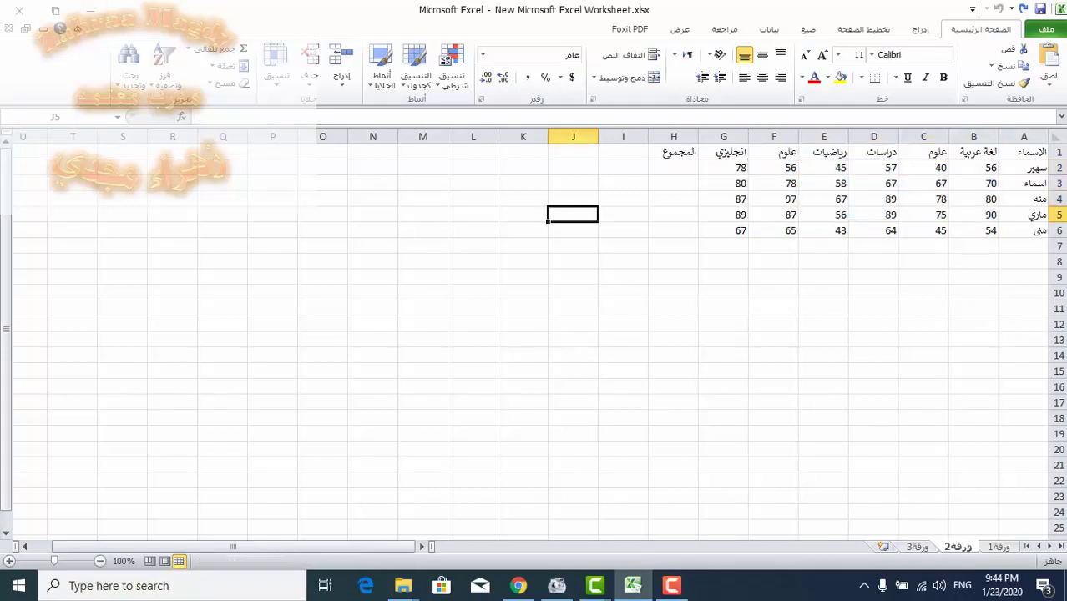
pyautogui.click(10, 116)
pyautogui.write('b2')
pyautogui.write(':f5')
pyautogui.press('Return')
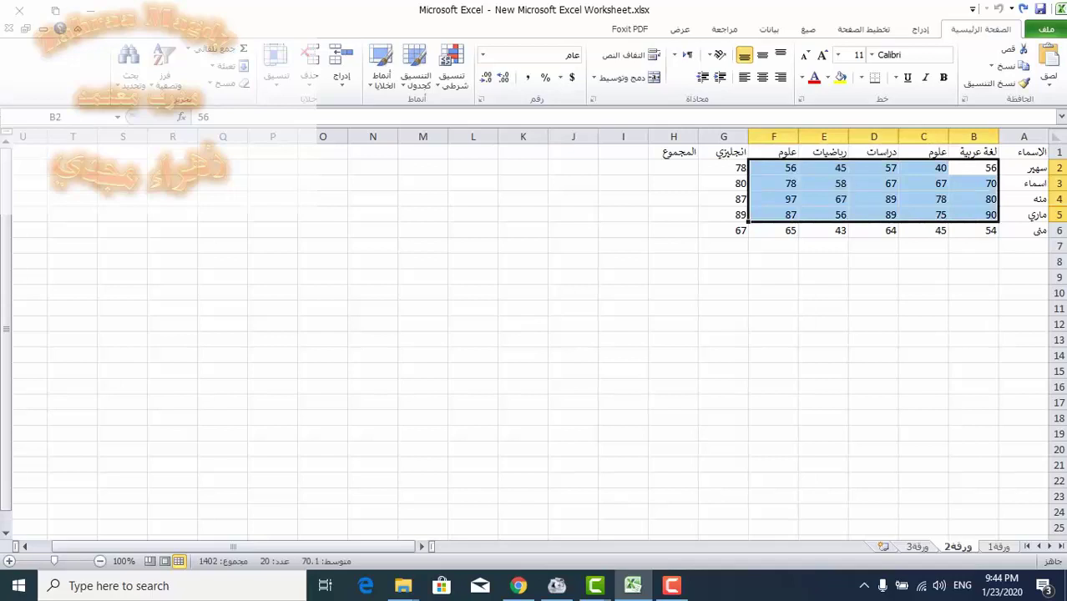
pyautogui.click(873, 276)
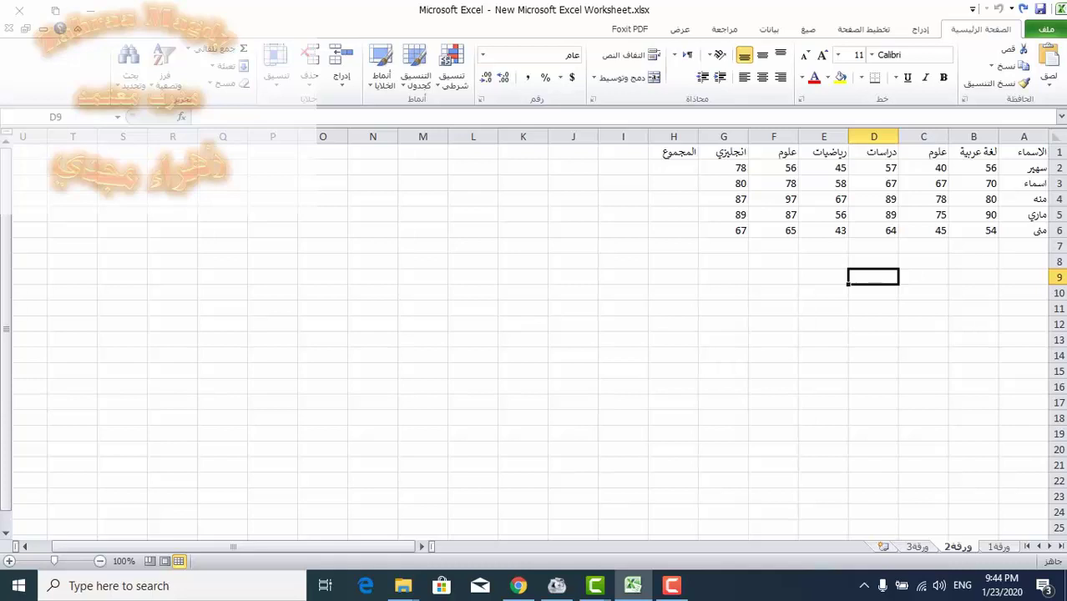
# Insert a new worksheet and rename sheet ورقه3 to hfff
pyautogui.hotkey('shift', 'F11')
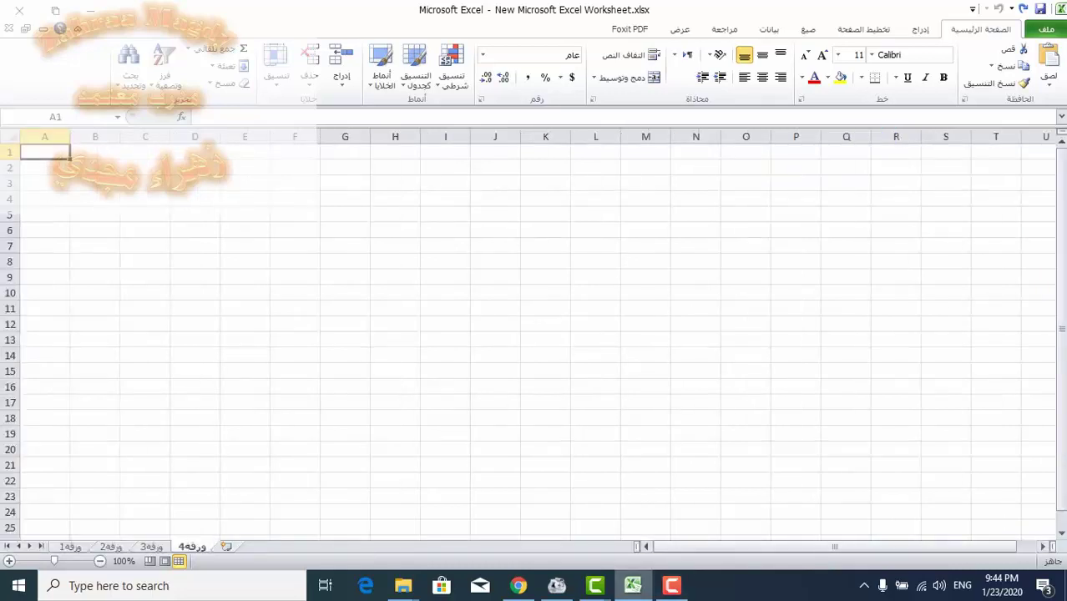
pyautogui.hotkey('ctrl', 'pageup')
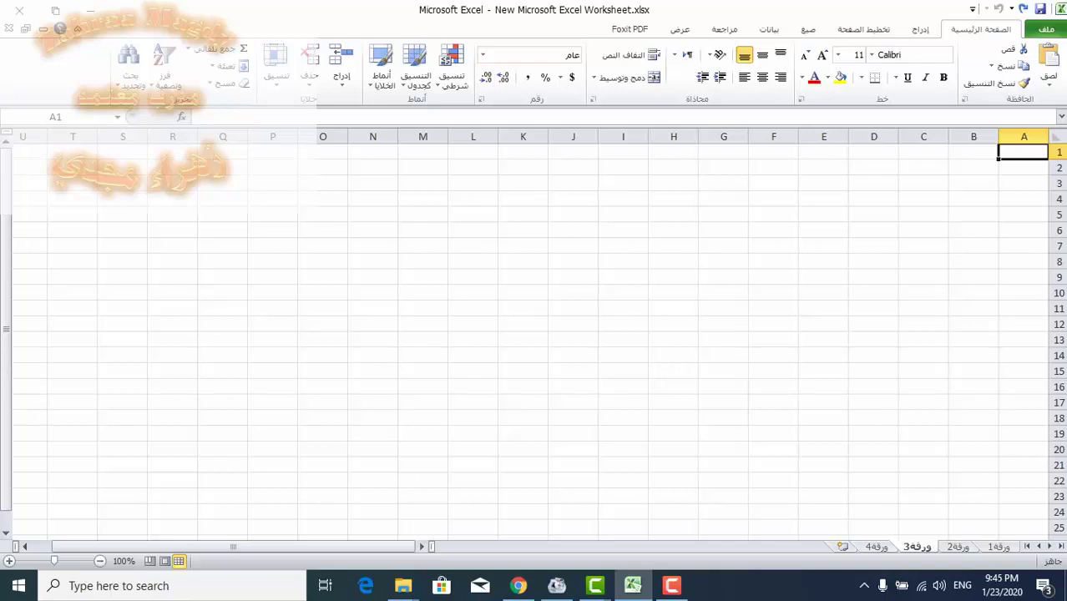
pyautogui.rightClick(916, 547)
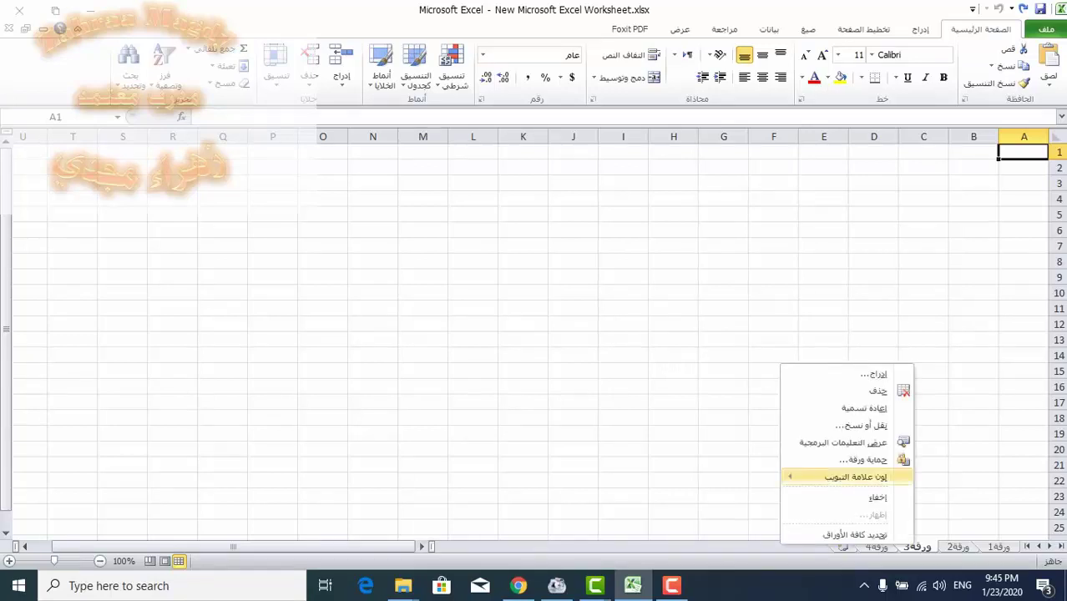
pyautogui.click(864, 407)
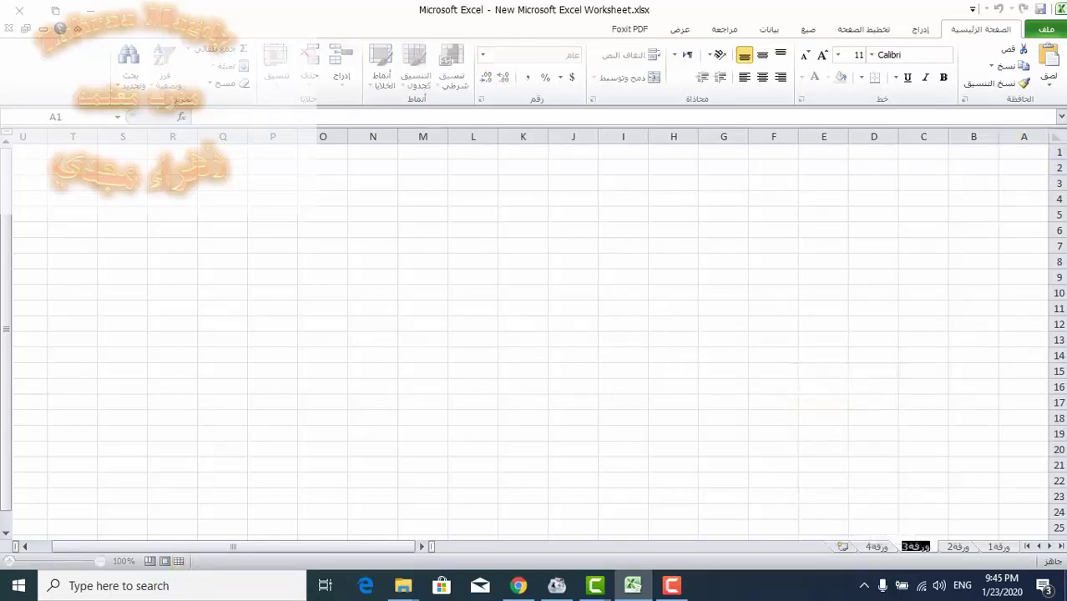
pyautogui.write('hfff')
pyautogui.click(873, 245)
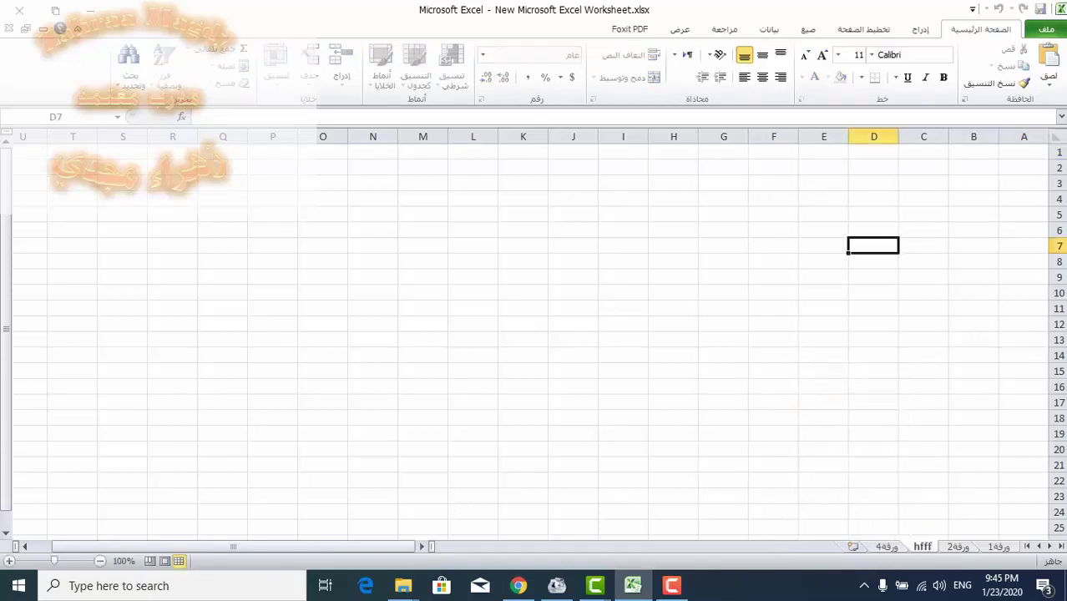
# Back on ورقه2, build the first student's total =sum(B2:g2) in H2
pyautogui.hotkey('ctrl', 'pageup')
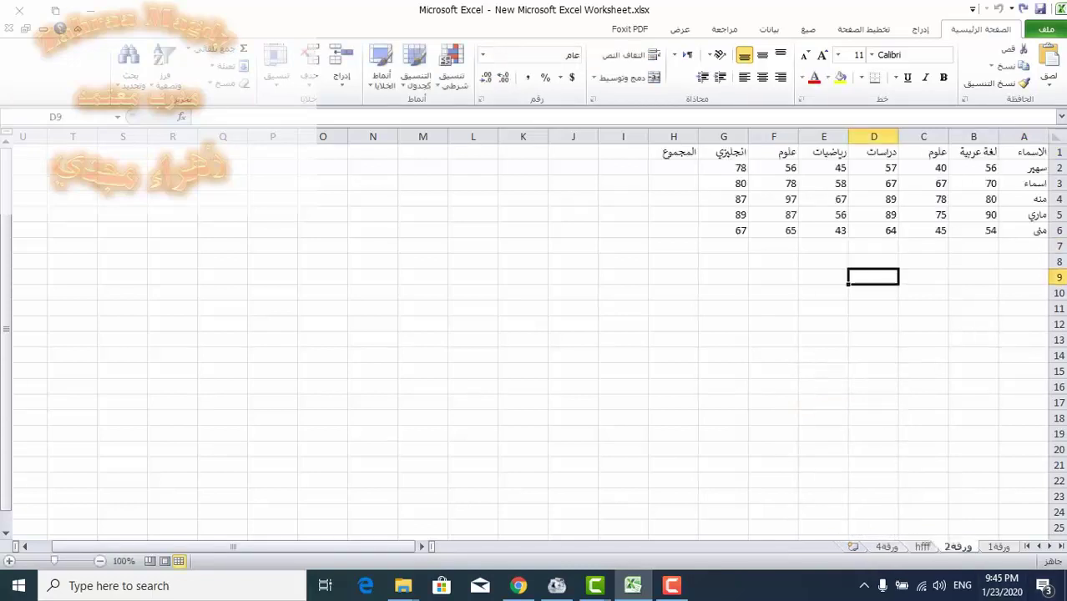
pyautogui.click(722, 261)
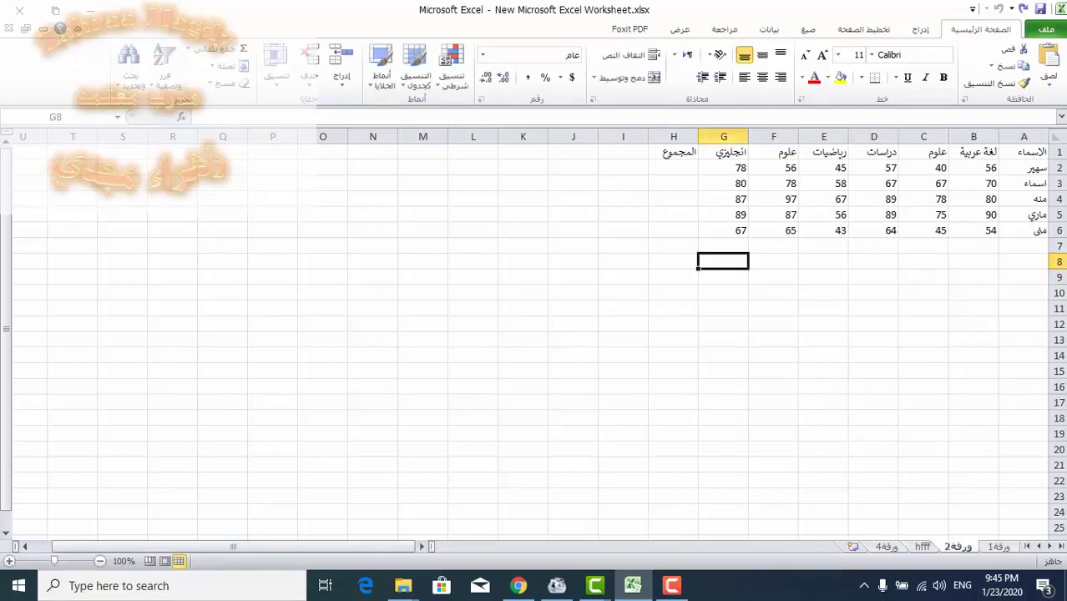
pyautogui.click(673, 167)
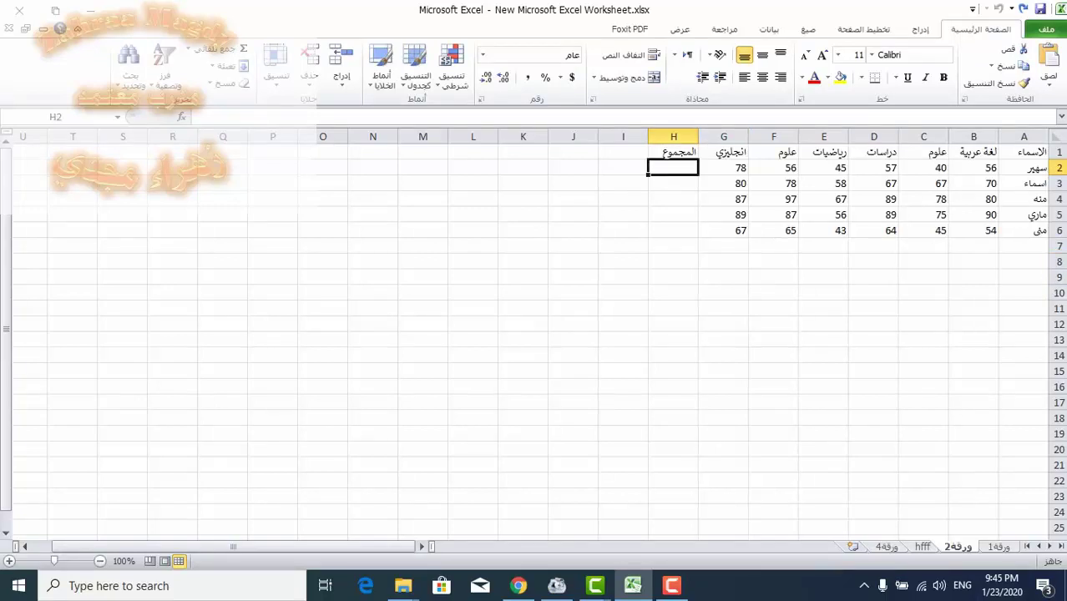
pyautogui.write('=')
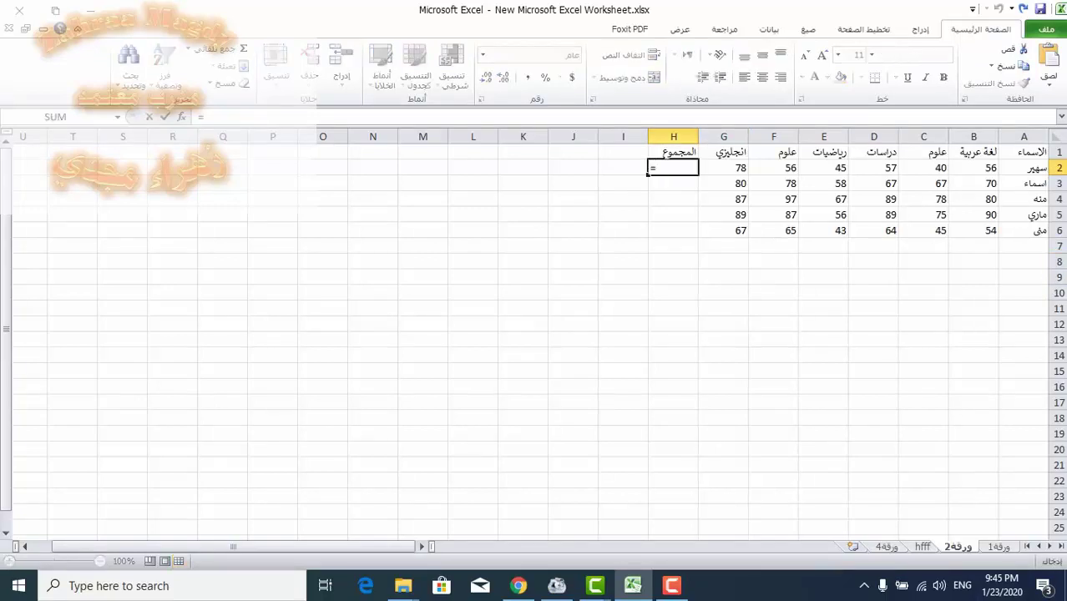
pyautogui.write('s')
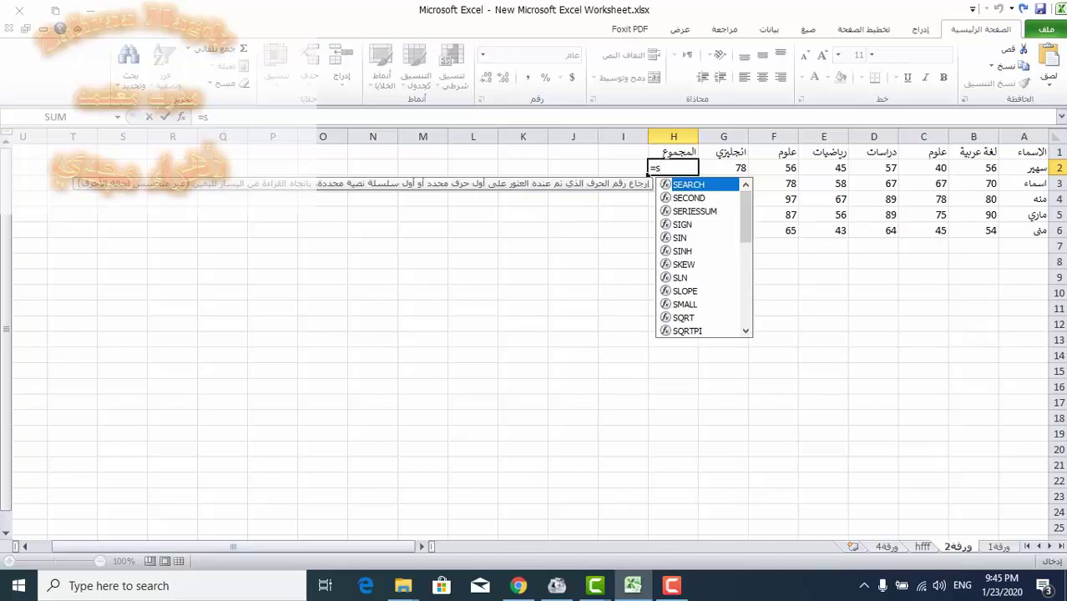
pyautogui.write('um')
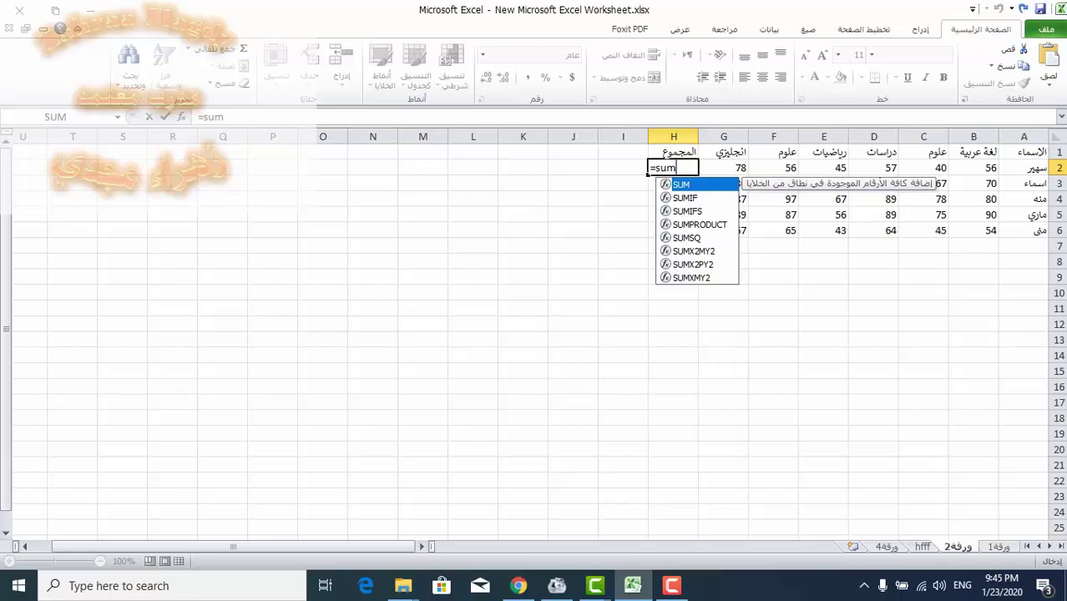
pyautogui.write('(')
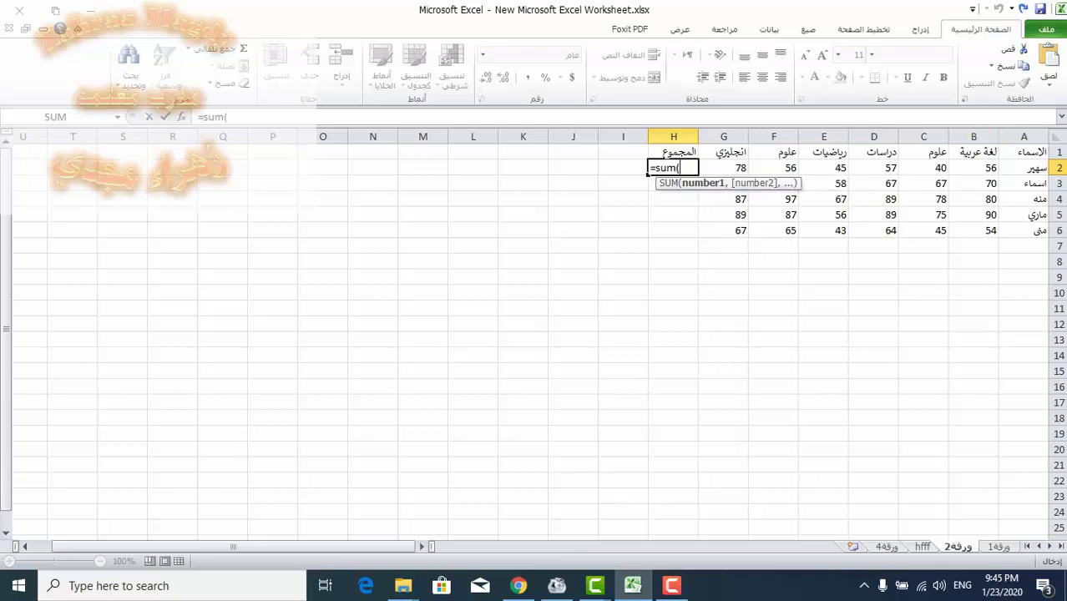
pyautogui.click(951, 168)
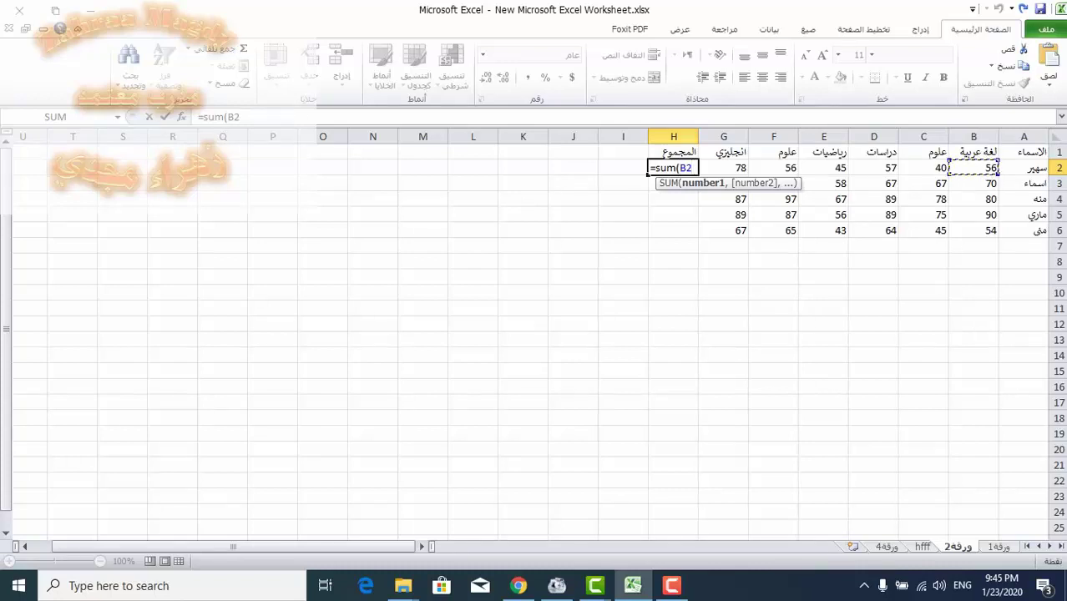
pyautogui.press('F8')
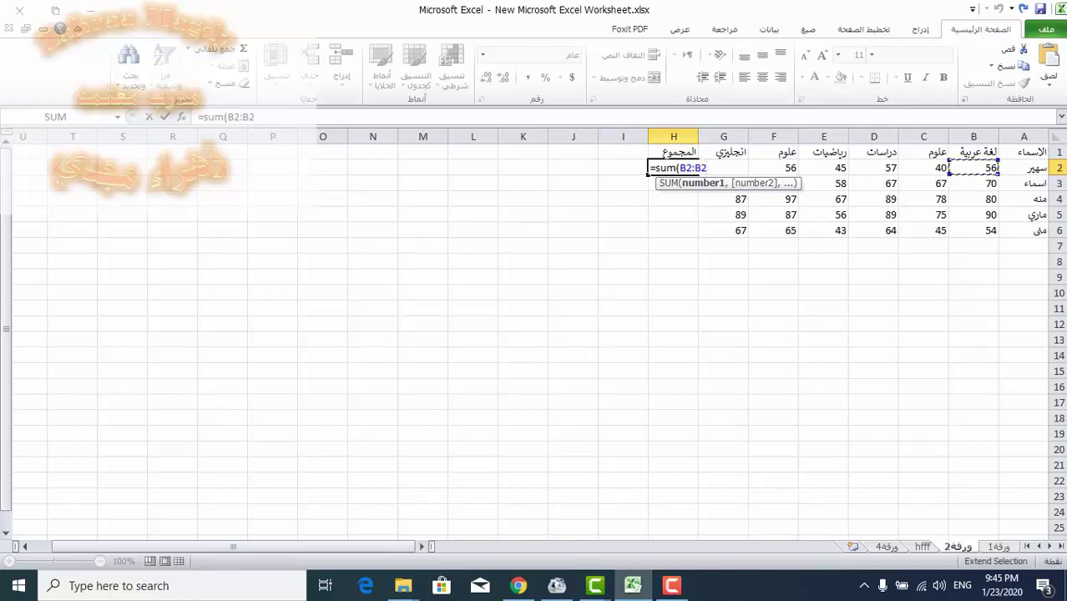
pyautogui.press('BackSpace')
pyautogui.press('BackSpace')
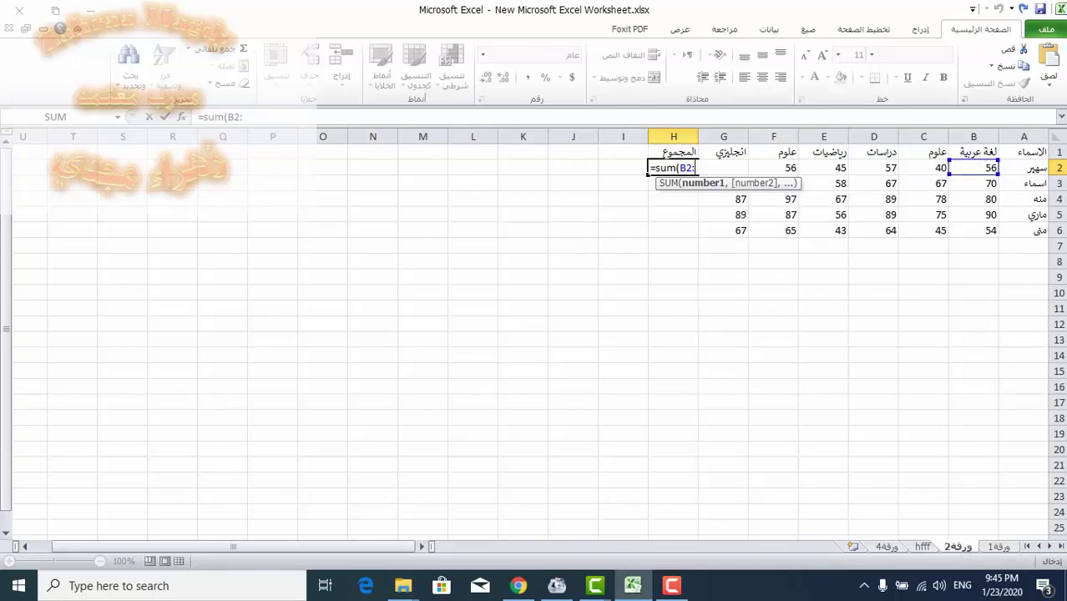
pyautogui.write('g2')
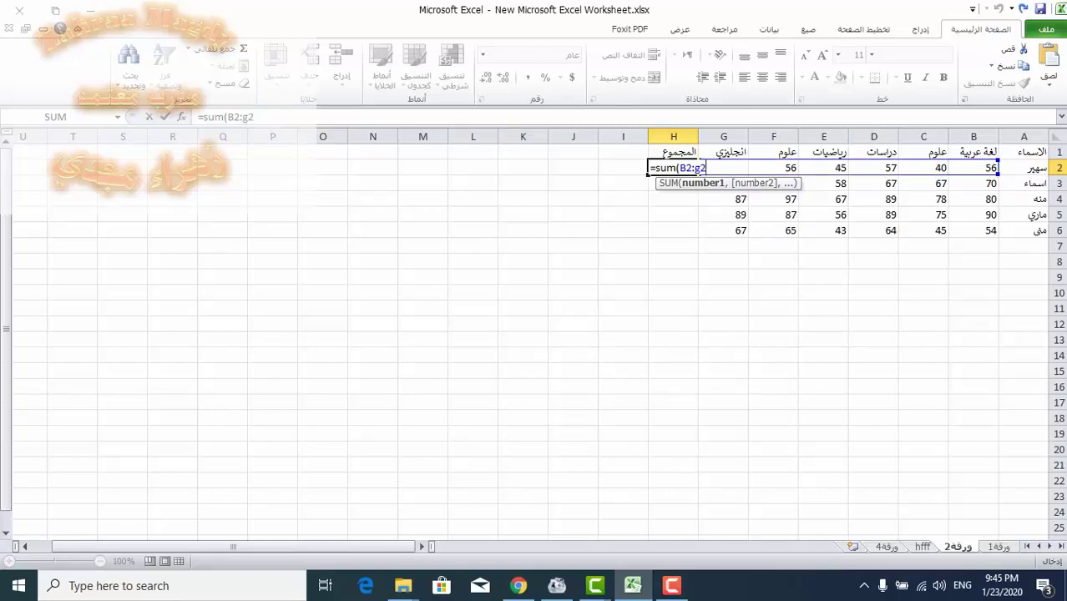
pyautogui.write(')')
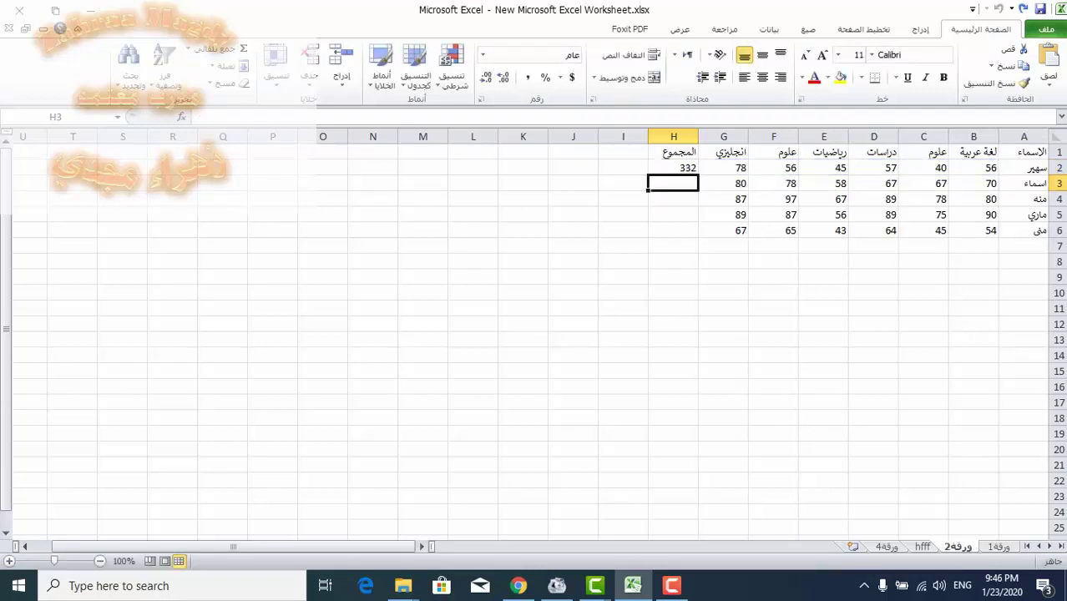
# Enter =SUM(B3:G3) in H3, correcting the range end, so the second student's total shows 420
pyautogui.click(673, 168)
pyautogui.click(673, 184)
pyautogui.write('=')
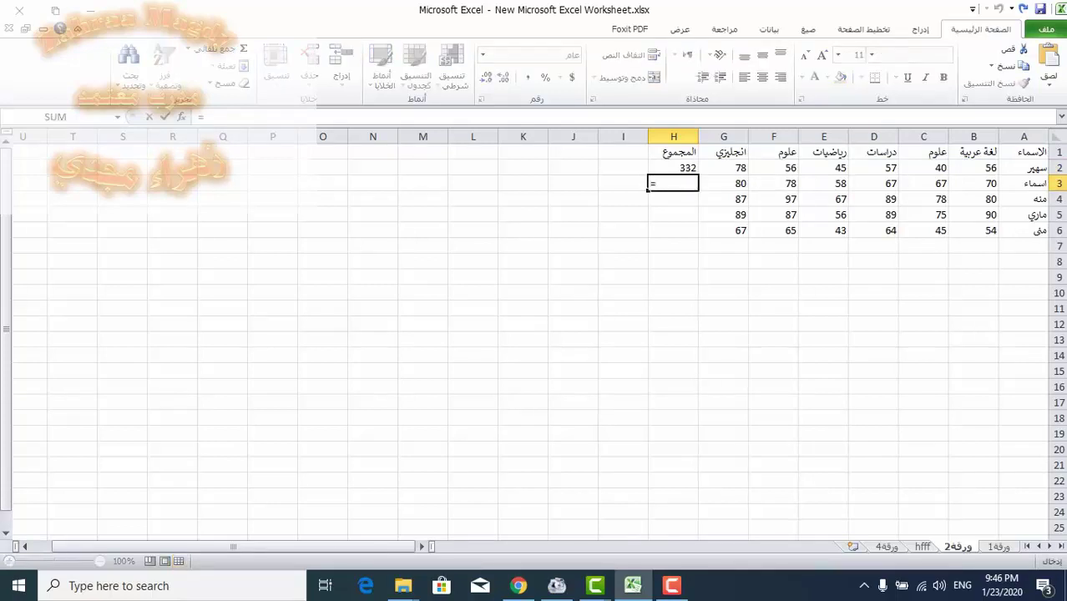
pyautogui.write('sum(')
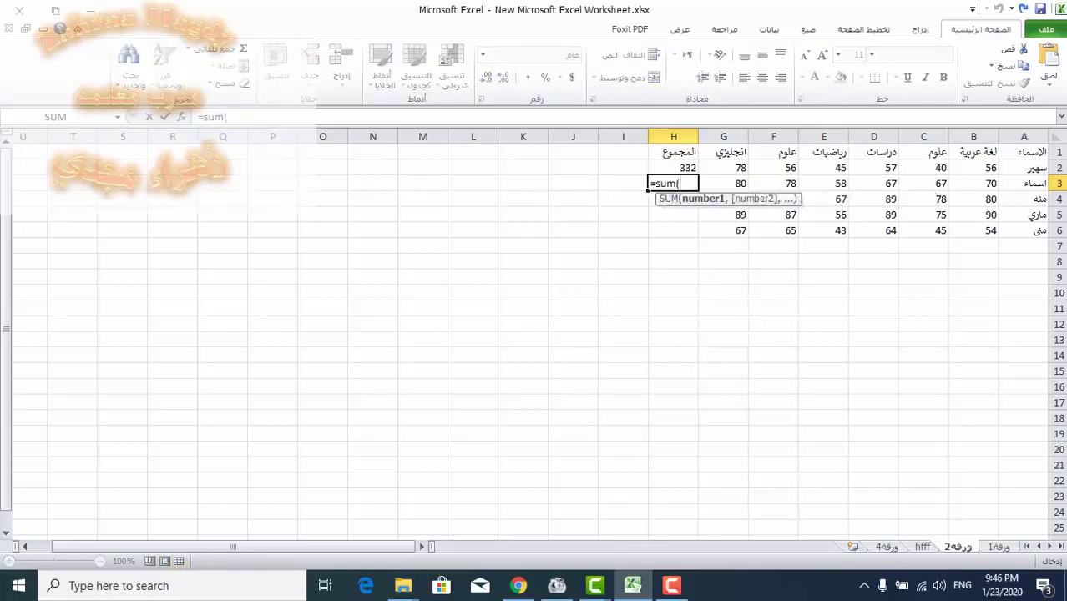
pyautogui.click(973, 182)
pyautogui.press('F8')
pyautogui.press('BackSpace')
pyautogui.press('BackSpace')
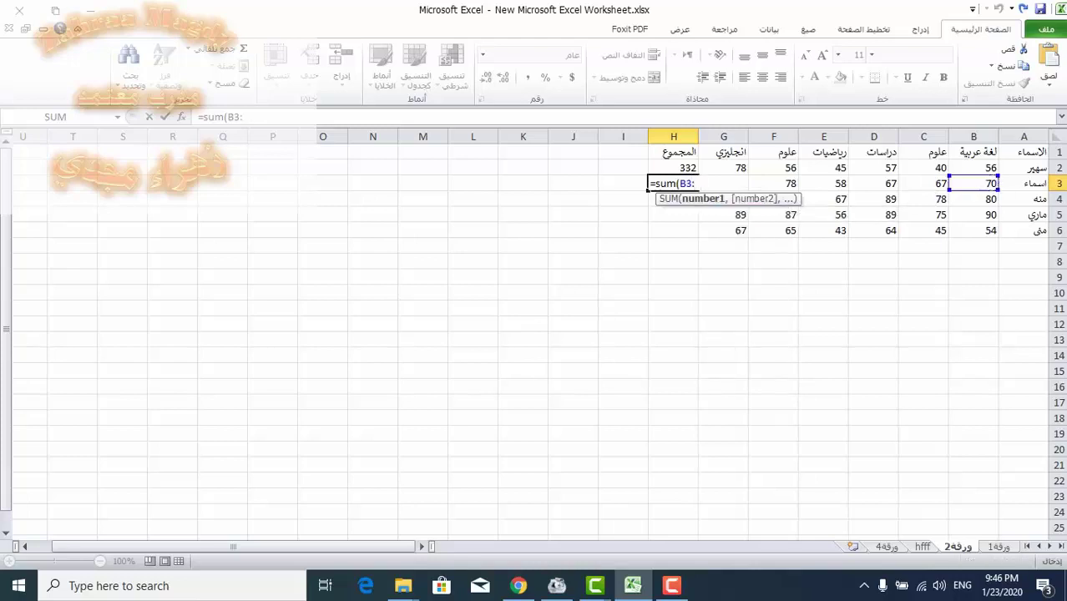
pyautogui.write('g2')
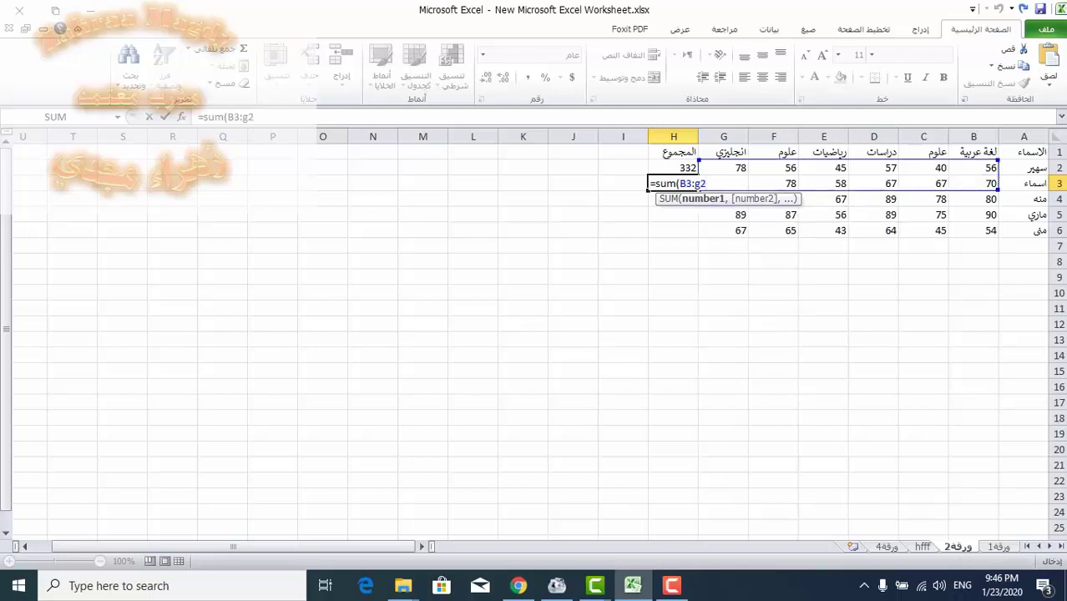
pyautogui.press('BackSpace')
pyautogui.write('3')
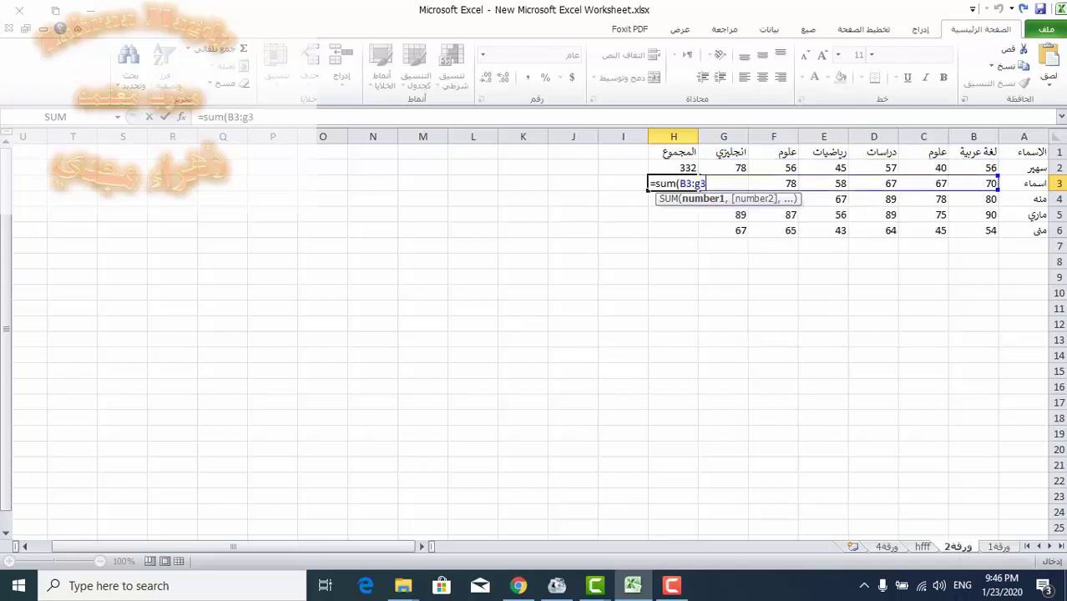
pyautogui.write(')')
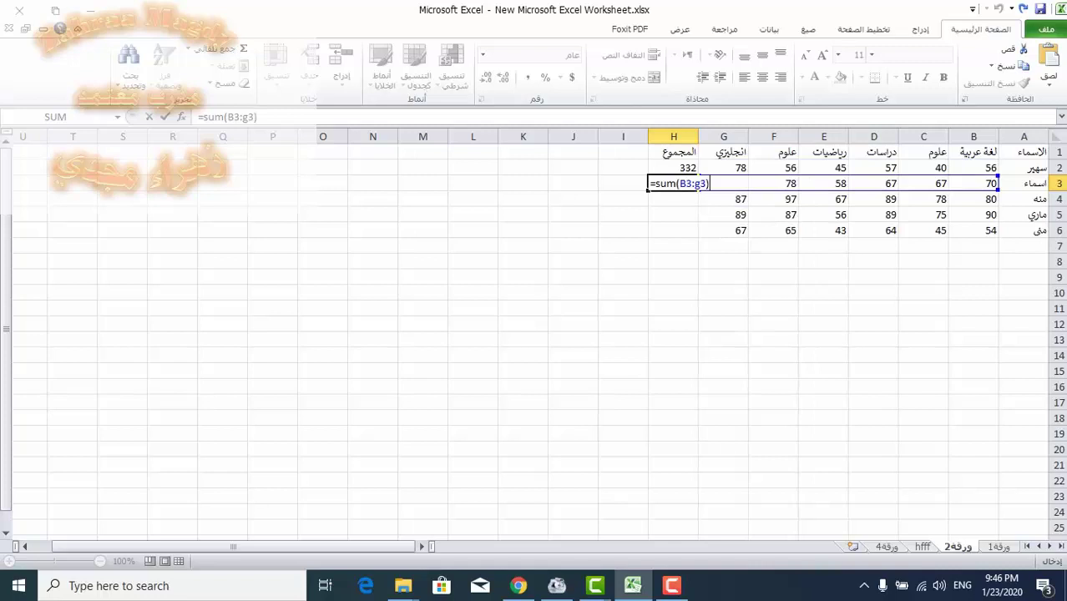
pyautogui.press('Return')
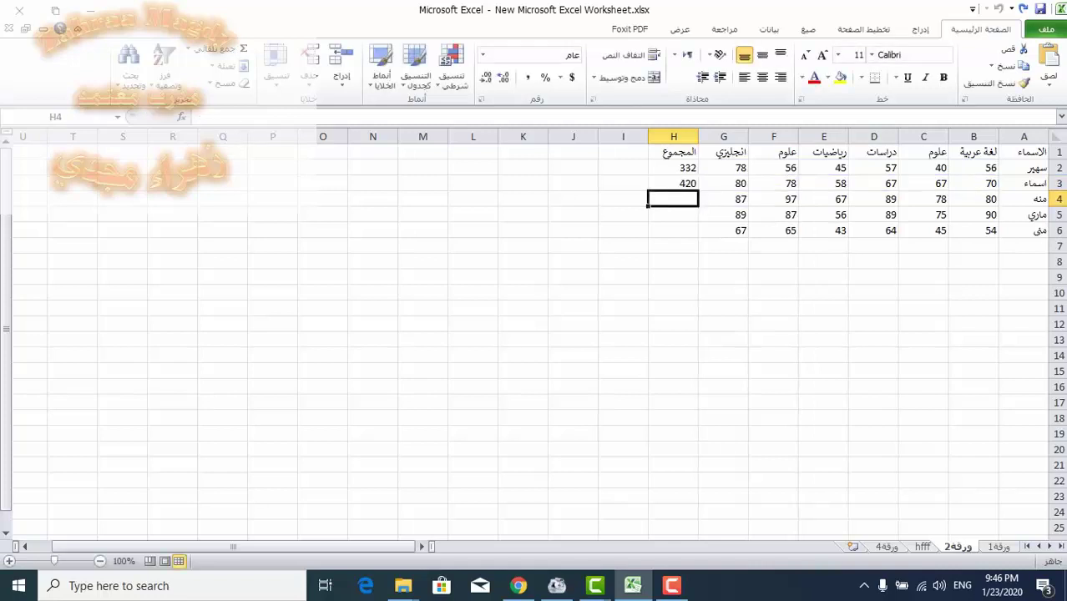
pyautogui.click(673, 168)
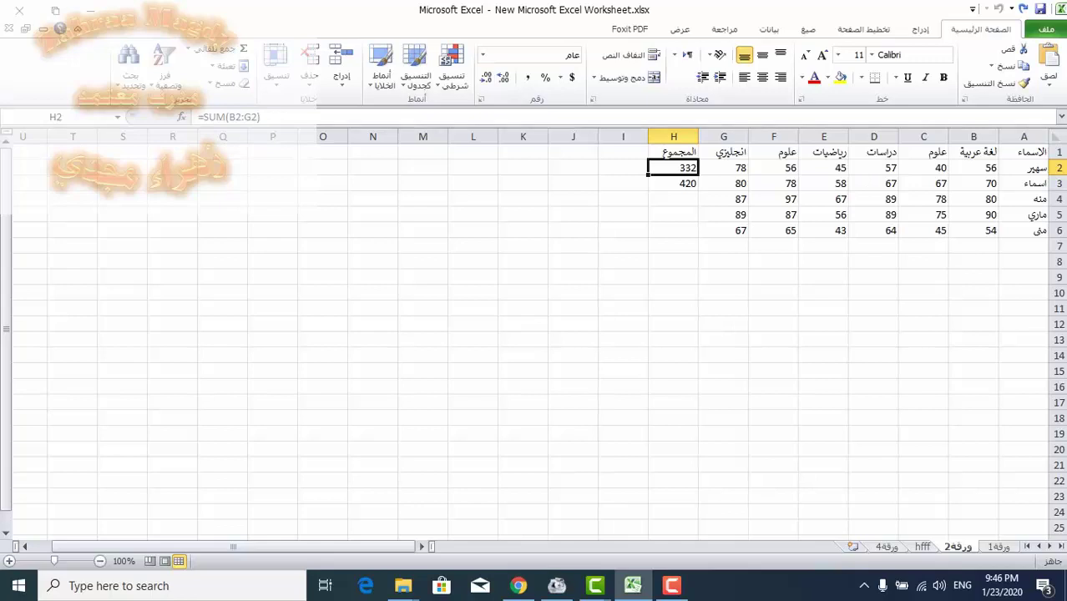
# Fill the H2 total down to H6, undo, fill again, then delete the totals in H2:H6
pyautogui.moveTo(697, 174); pyautogui.dragTo(698, 236)
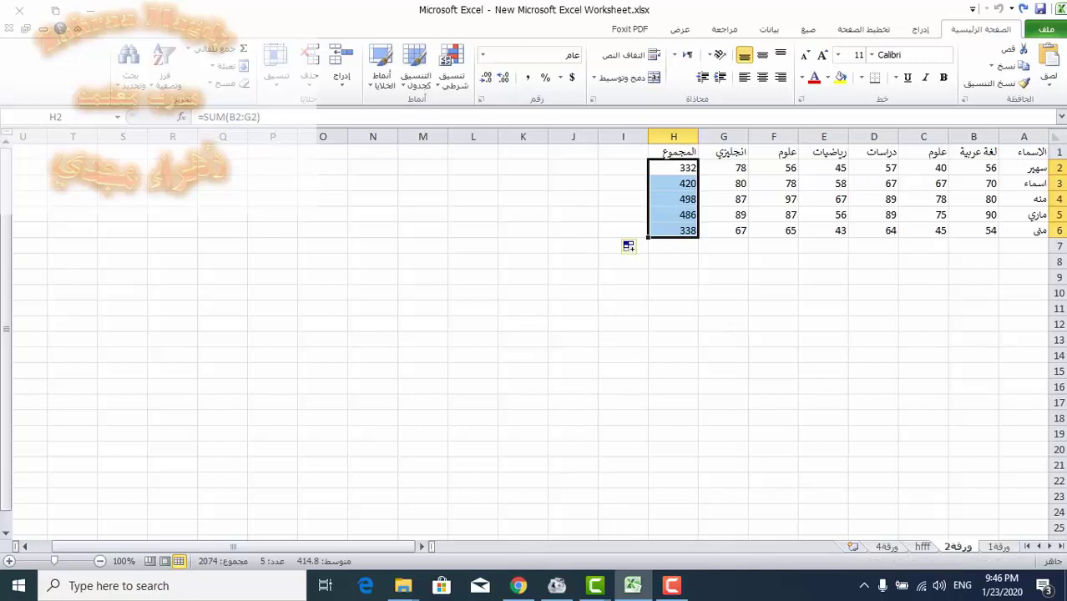
pyautogui.hotkey('ctrl', 'z')
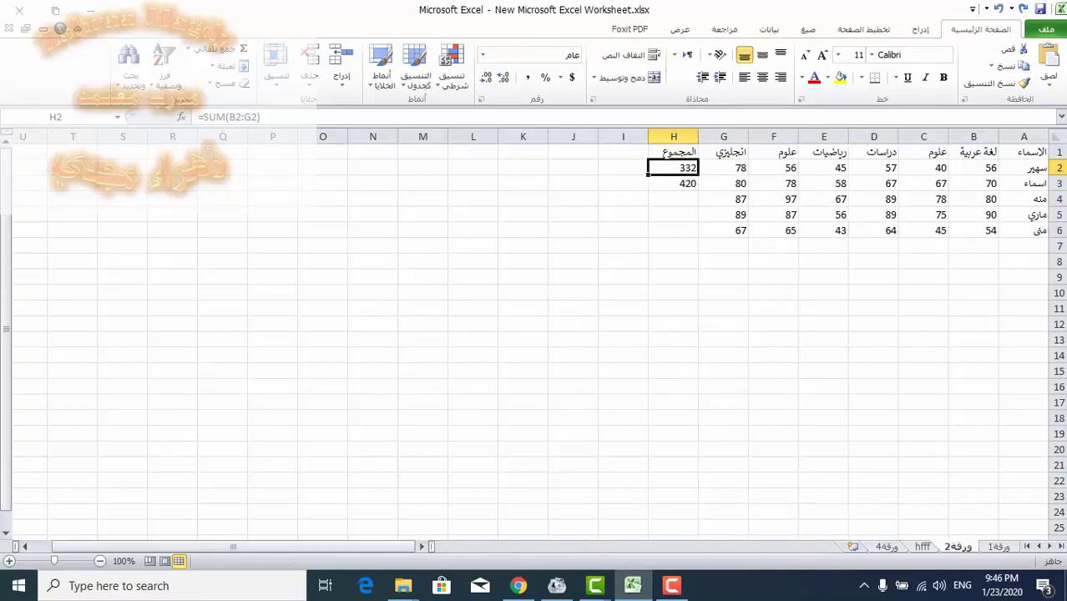
pyautogui.moveTo(698, 175); pyautogui.dragTo(698, 236)
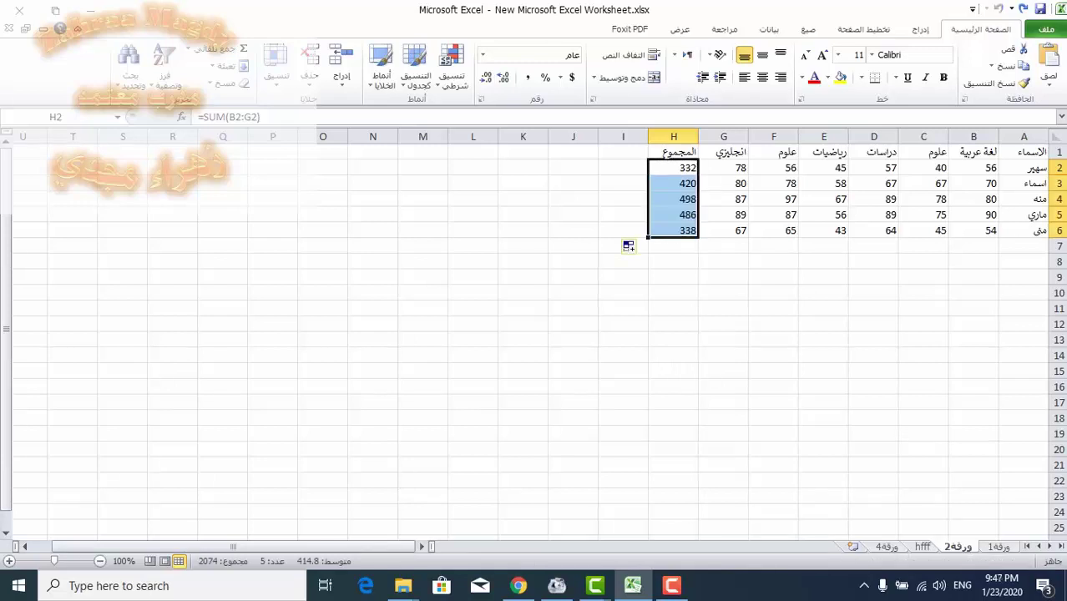
pyautogui.press('Delete')
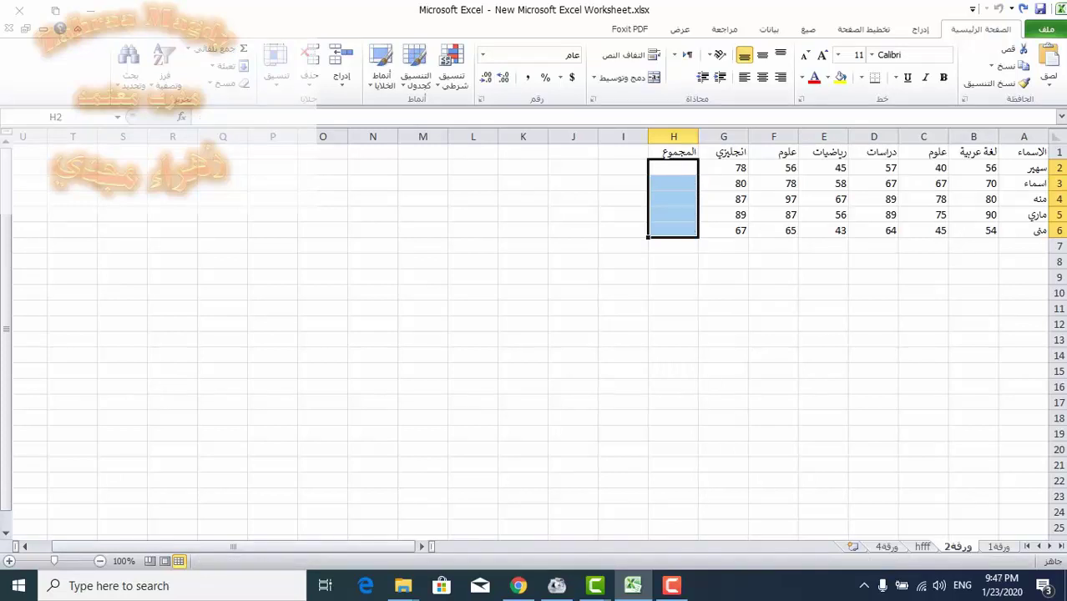
# Enter =B2+C2+D2+E2+F2+G2 in H2 by clicking each mark cell
pyautogui.click(673, 168)
pyautogui.write('=')
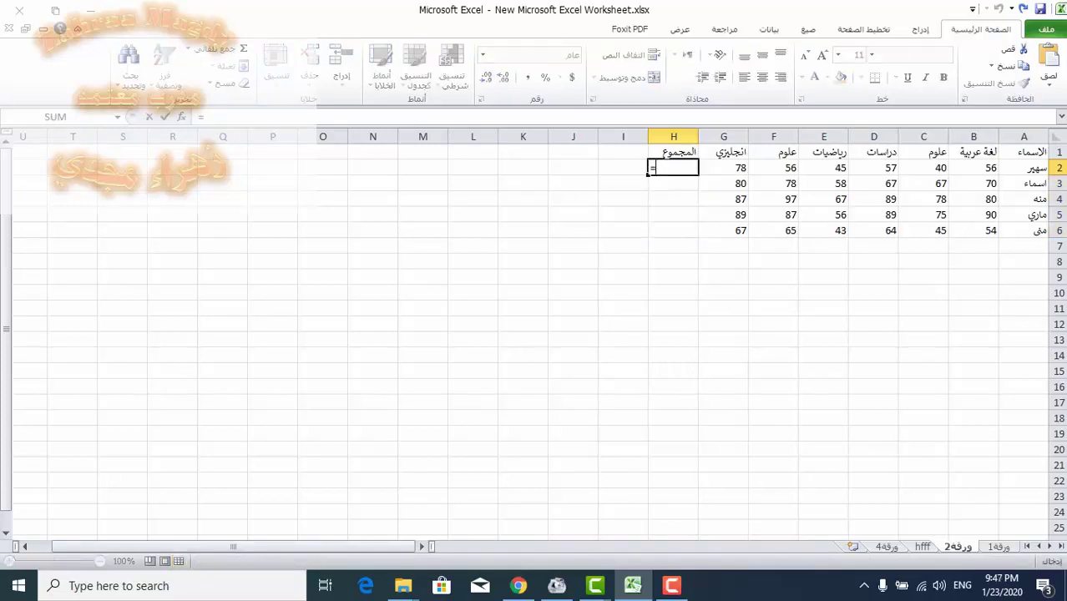
pyautogui.click(973, 168)
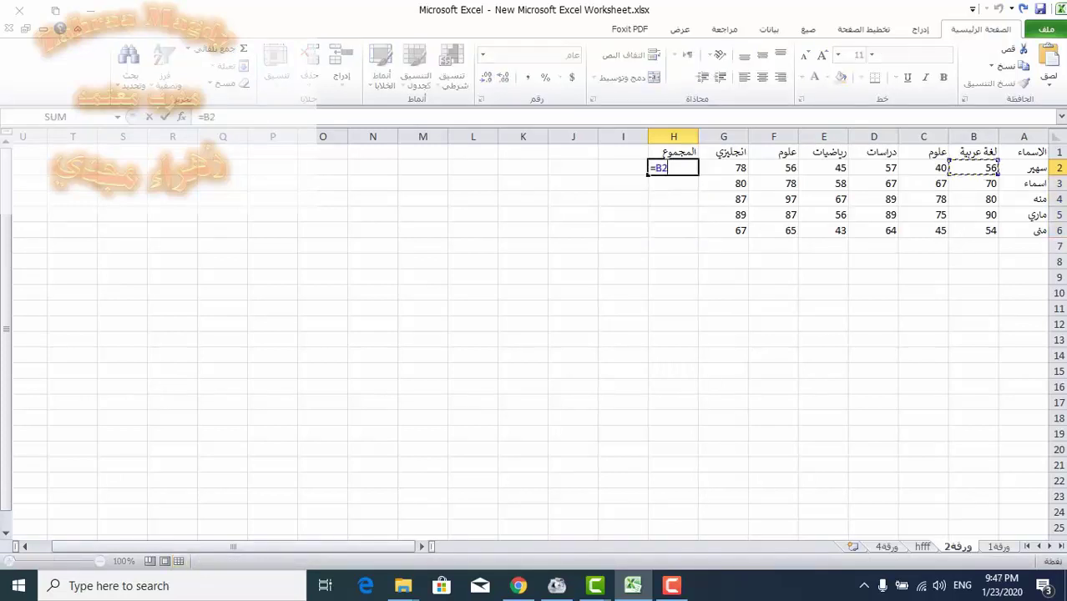
pyautogui.write('+')
pyautogui.click(923, 168)
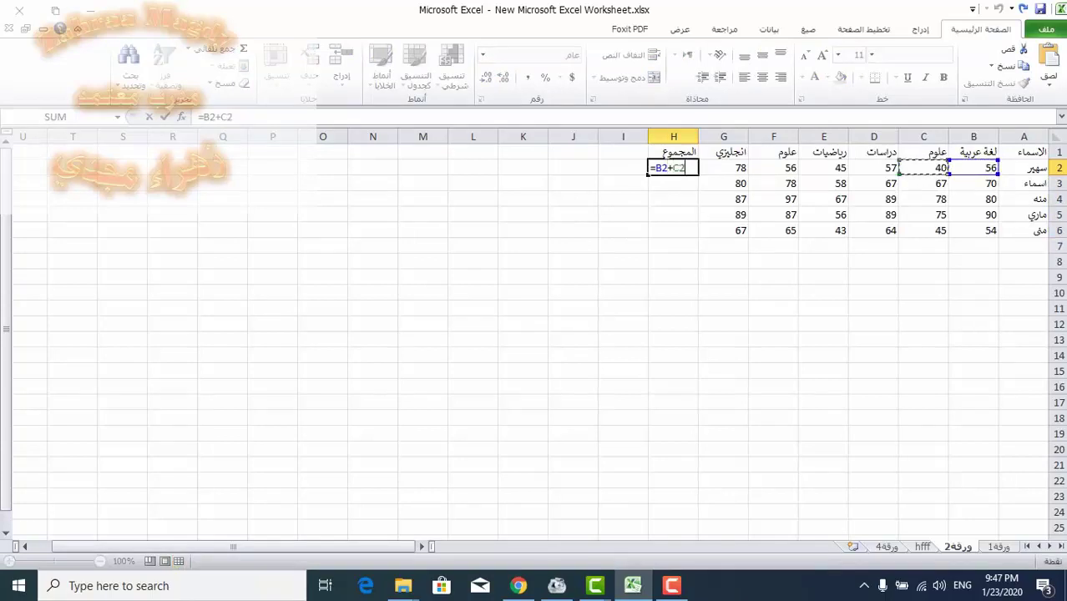
pyautogui.write('+')
pyautogui.click(874, 168)
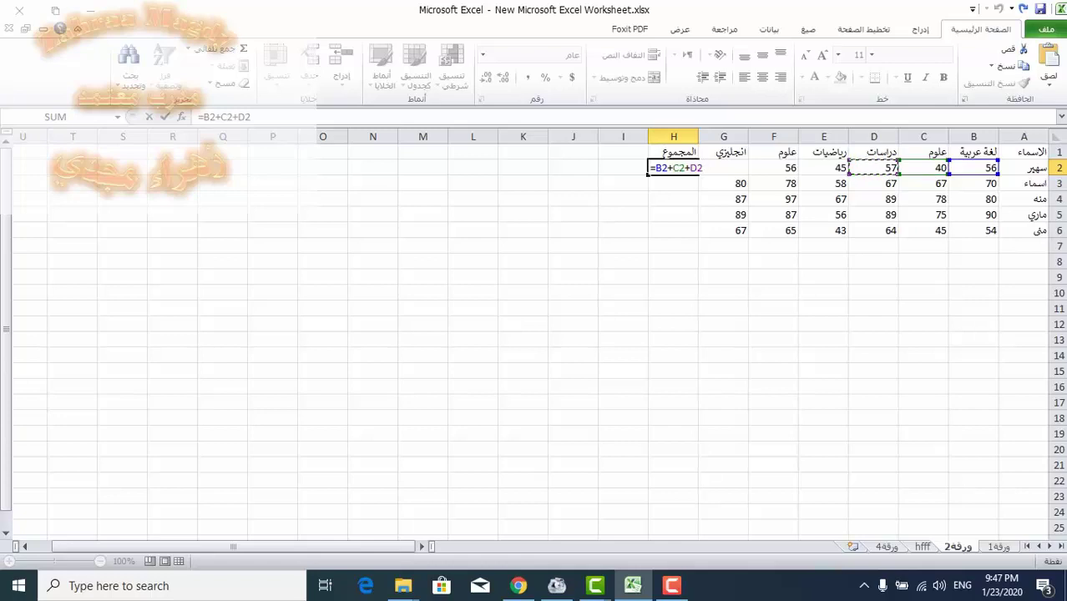
pyautogui.write('+')
pyautogui.click(824, 167)
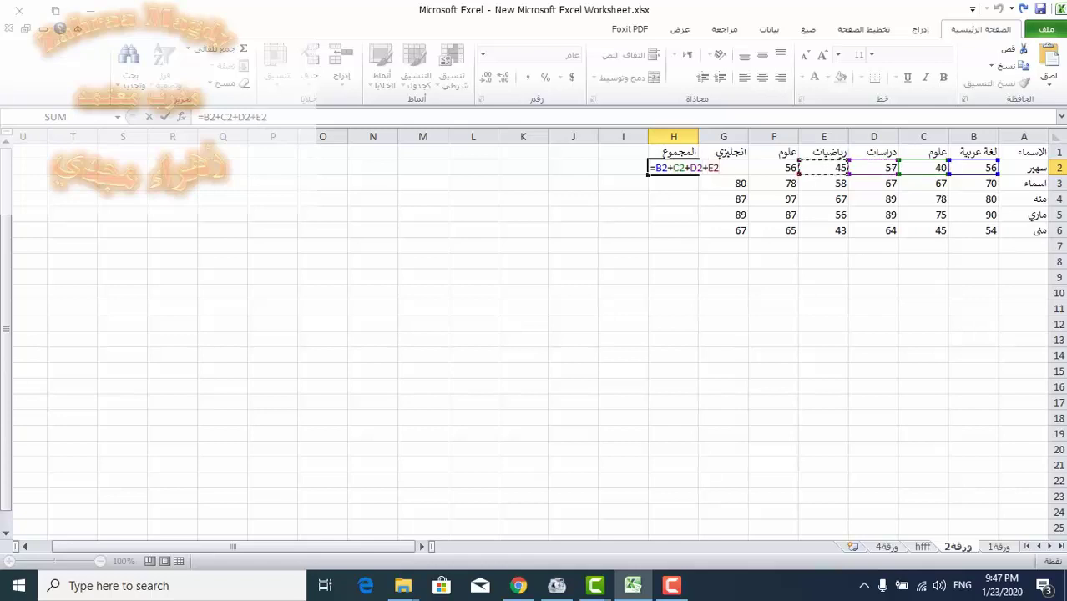
pyautogui.write('+')
pyautogui.click(773, 168)
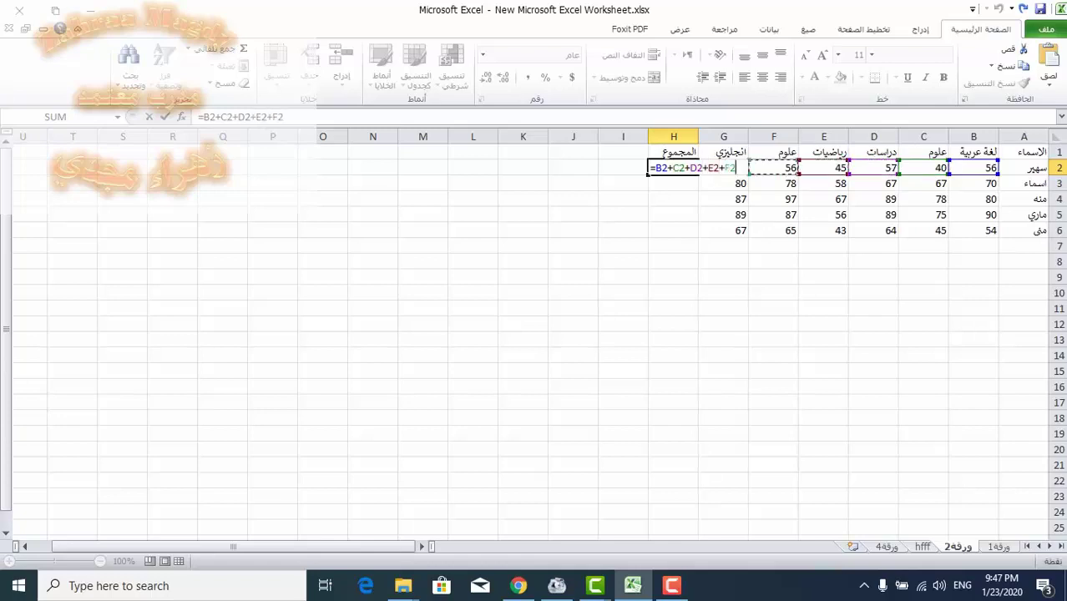
pyautogui.write('+')
pyautogui.write('g2')
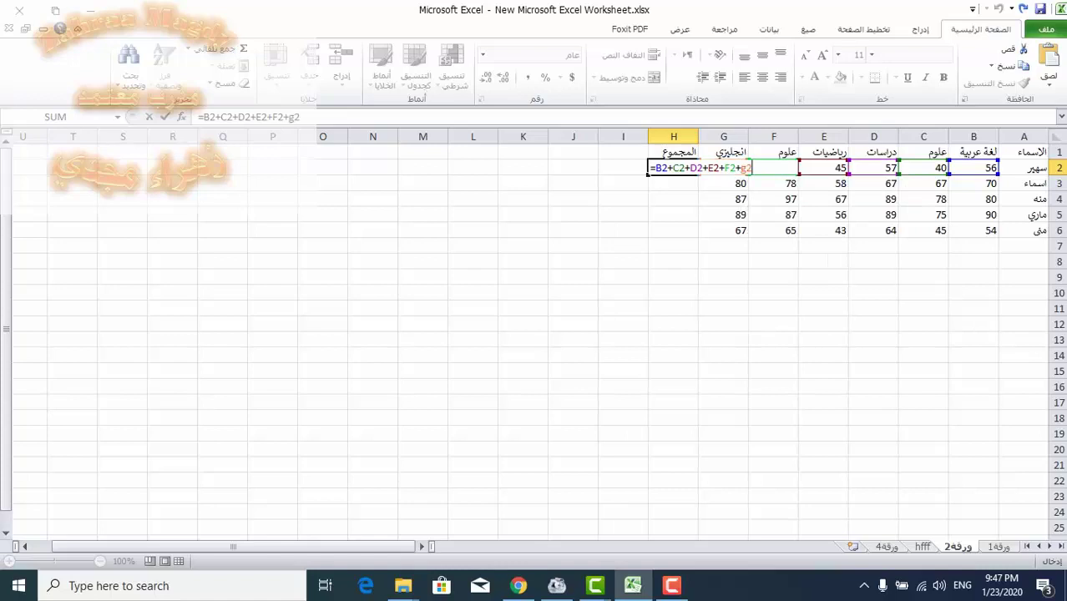
pyautogui.press('Return')
# Fill the addition formula down to H6 and select H2:H6 to check the totals
pyautogui.click(672, 168)
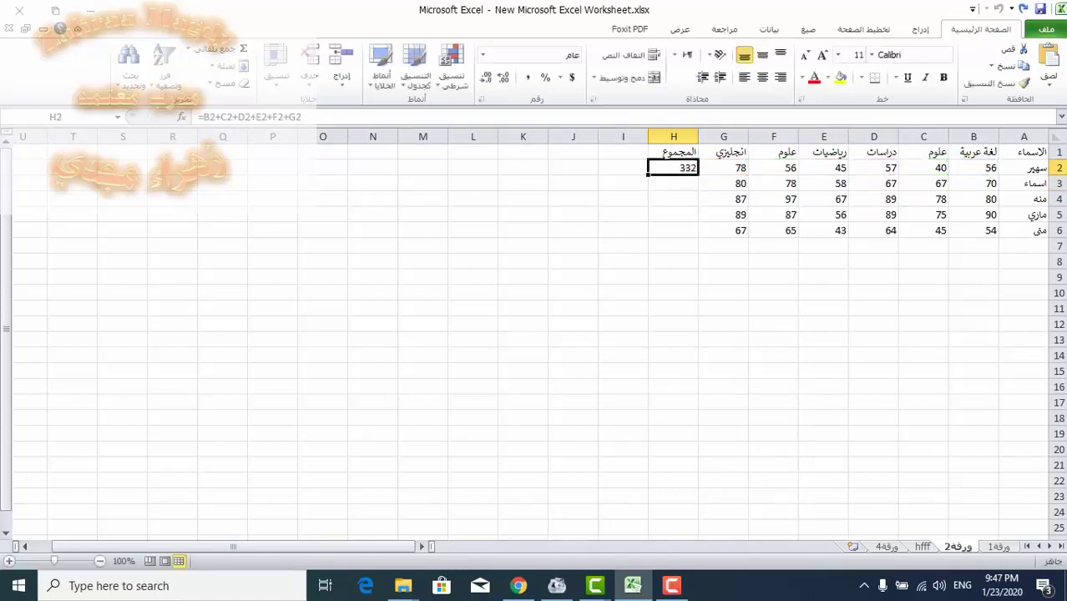
pyautogui.moveTo(697, 174); pyautogui.dragTo(692, 234)
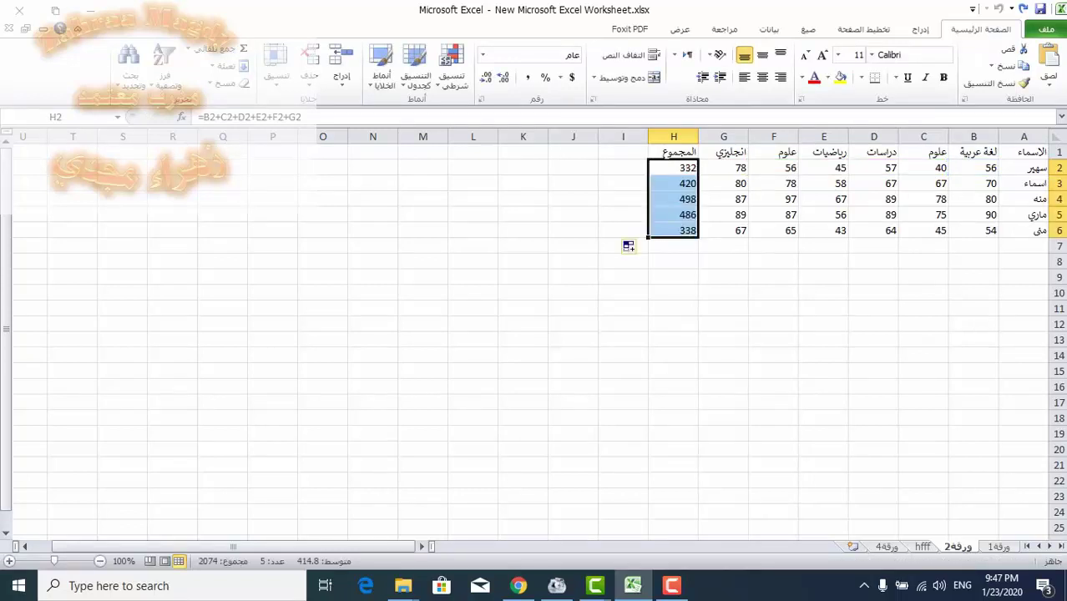
pyautogui.click(673, 276)
pyautogui.moveTo(673, 168); pyautogui.dragTo(672, 230)
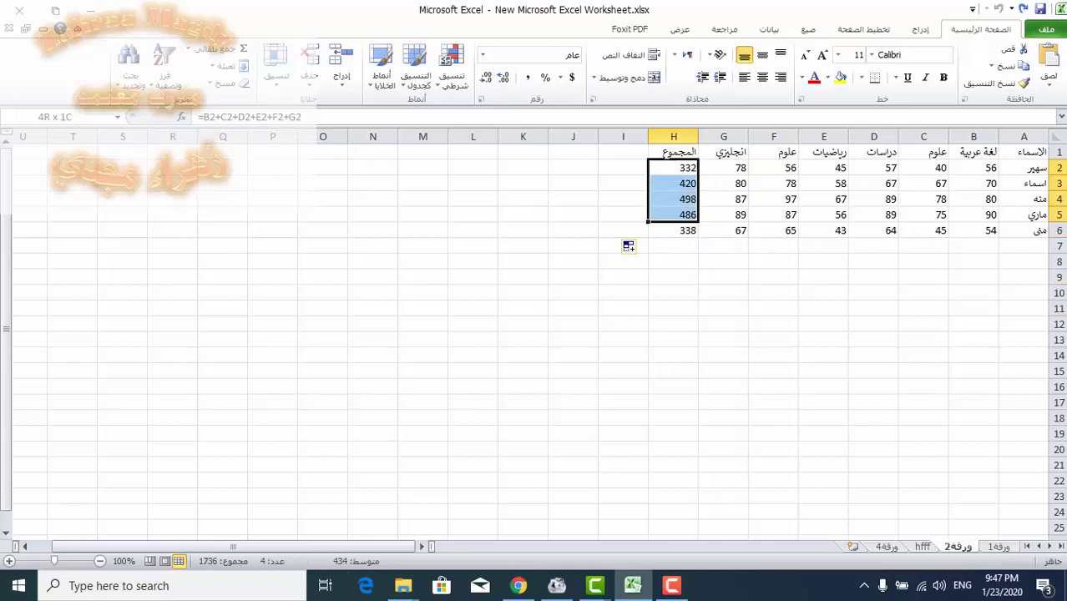
# Type the heading ناجح /راسب in I1, switching keyboard languages, and begin a formula with = in I2
pyautogui.click(622, 152)
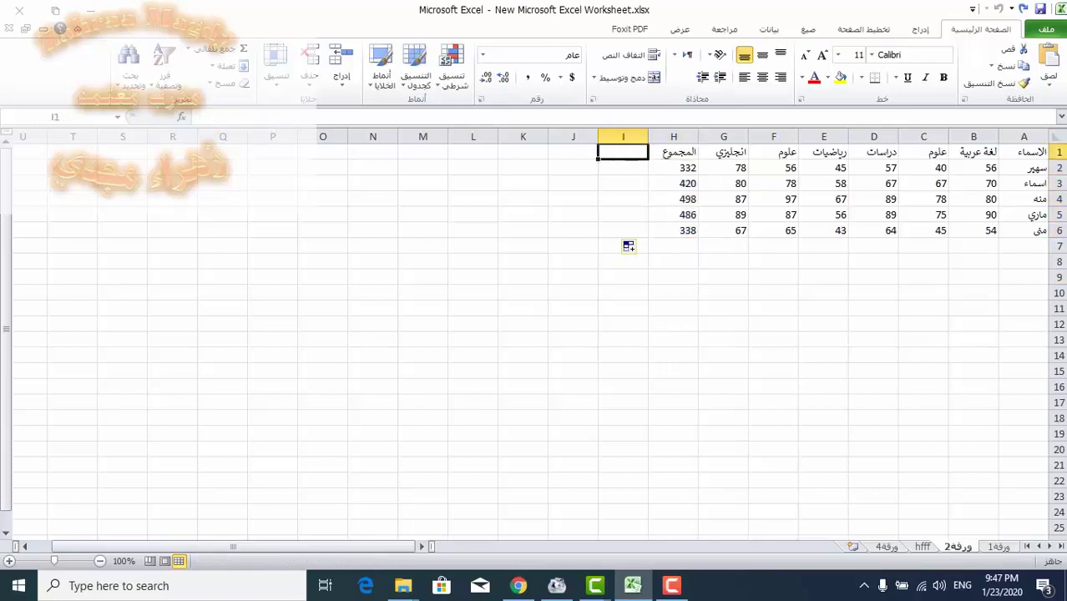
pyautogui.write('kh[')
pyautogui.press('BackSpace')
pyautogui.press('BackSpace')
pyautogui.press('BackSpace')
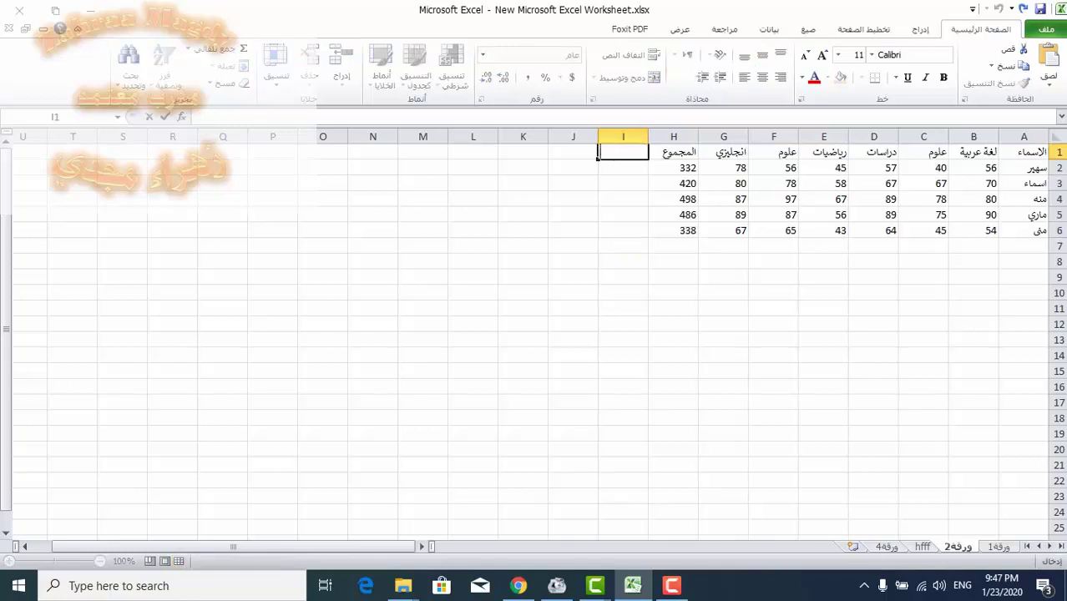
pyautogui.hotkey('alt', 'shift')
pyautogui.write('تاجح ؟')
pyautogui.press('BackSpace')
pyautogui.press('BackSpace')
pyautogui.hotkey('alt', 'shift')
pyautogui.write('? vh')
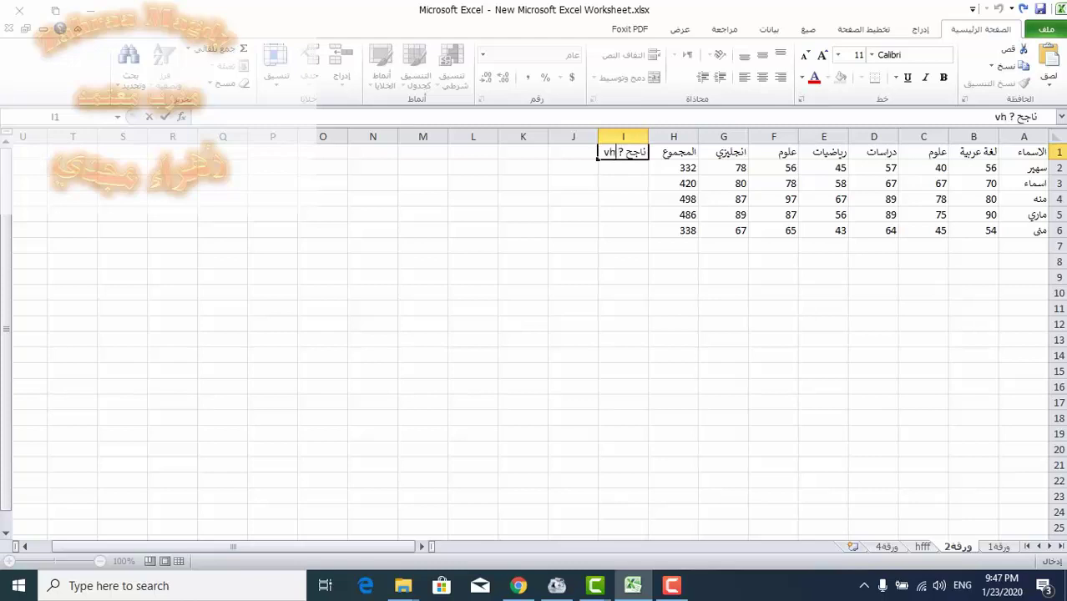
pyautogui.press('BackSpace')
pyautogui.press('BackSpace')
pyautogui.press('BackSpace')
pyautogui.press('BackSpace')
pyautogui.press('BackSpace')
pyautogui.write('/')
pyautogui.hotkey('alt', 'shift')
pyautogui.write('راسب')
pyautogui.press('Return')
pyautogui.write('=')
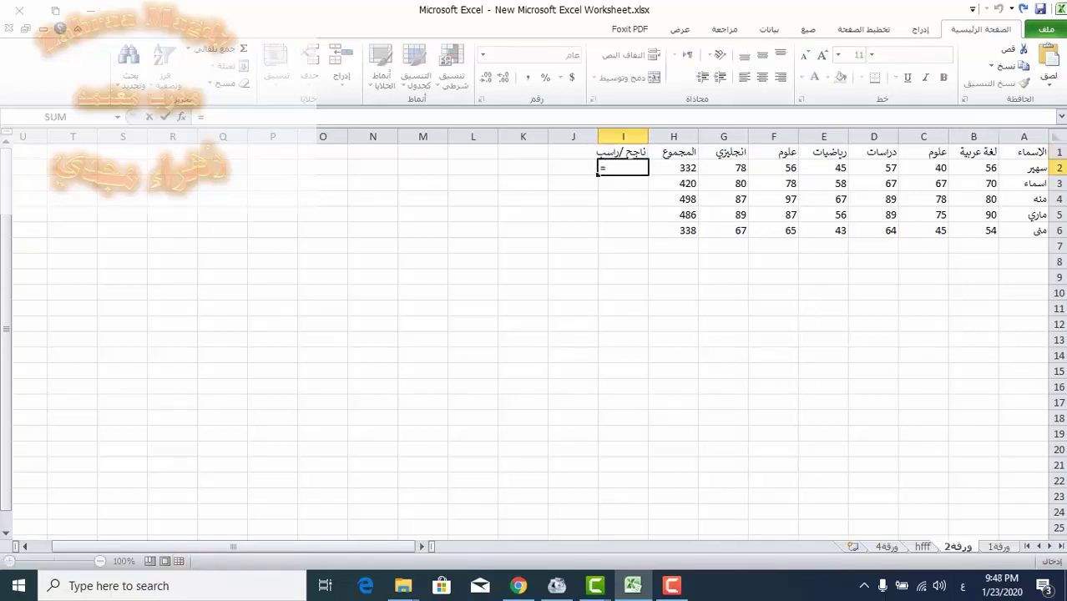
pyautogui.hotkey('alt', 'shift')
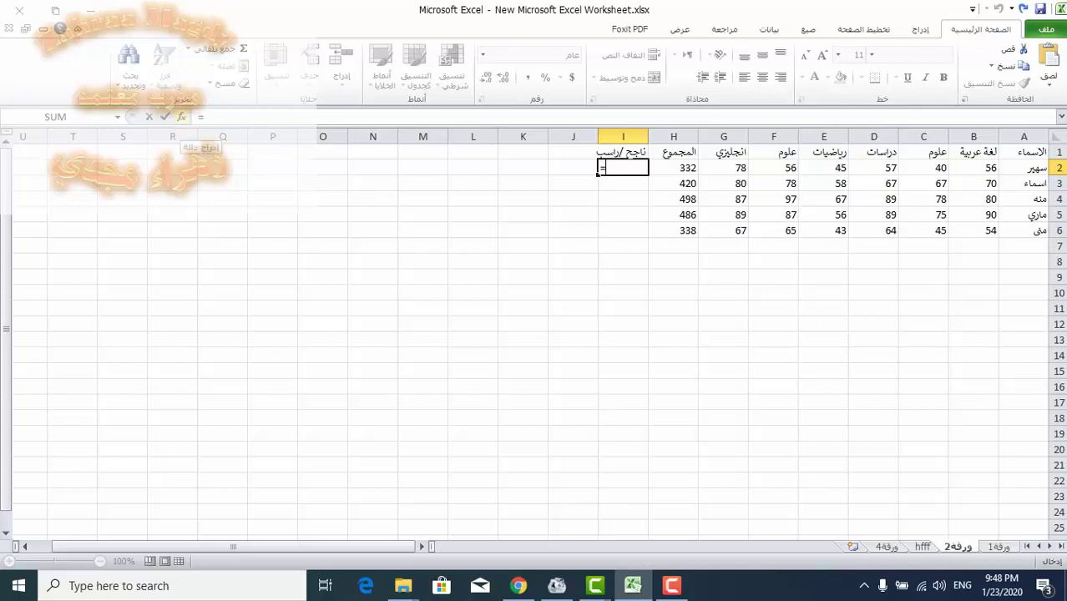
# Insert the IF function into I2 via Insert Function and move its arguments dialog below the table
pyautogui.click(181, 116)
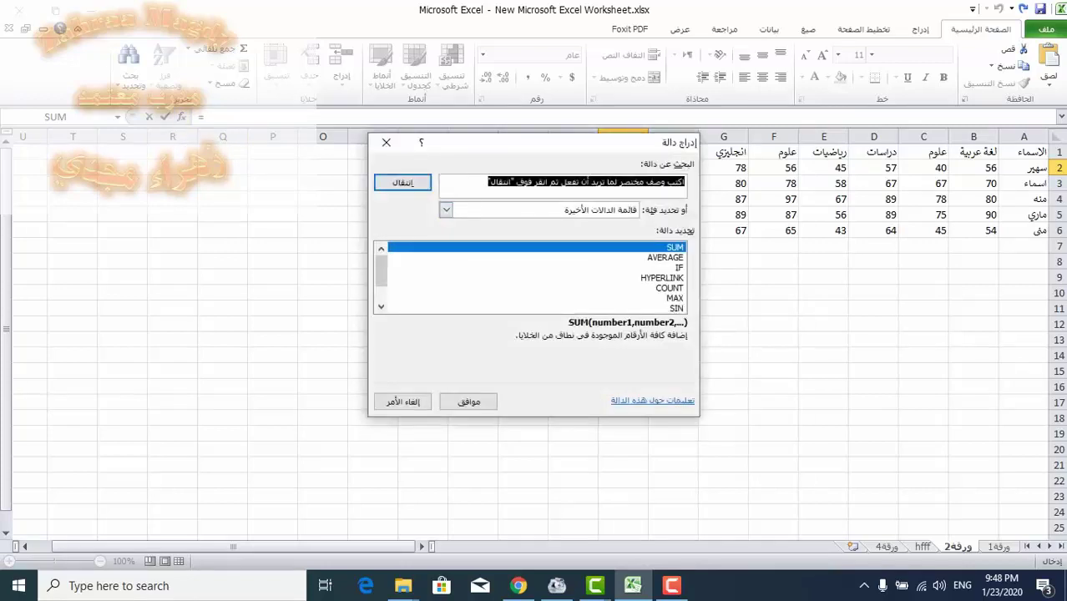
pyautogui.click(534, 257)
pyautogui.click(535, 267)
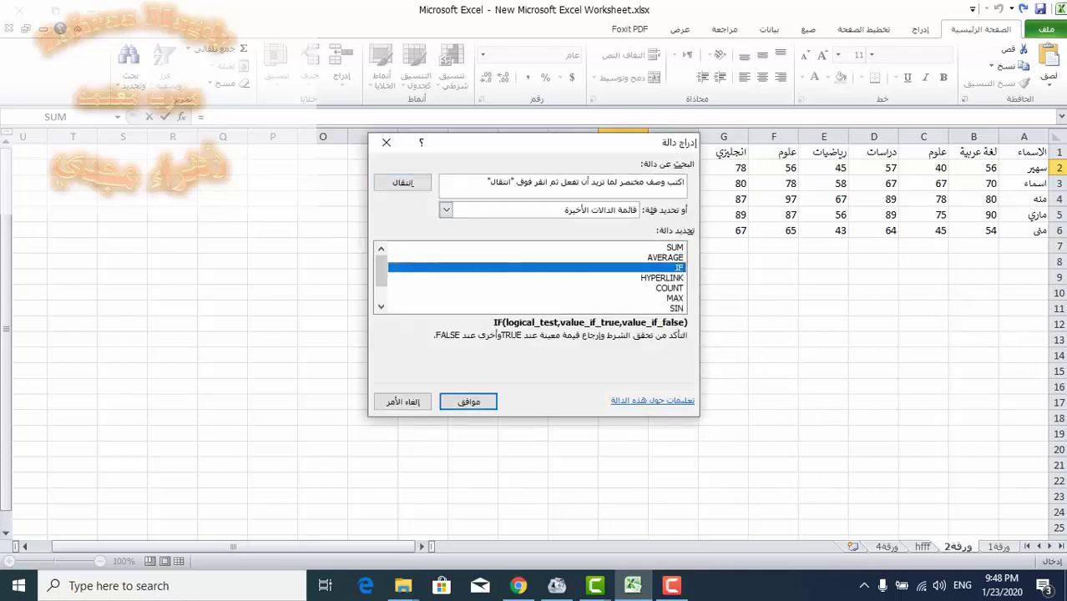
pyautogui.click(468, 401)
pyautogui.moveTo(587, 175); pyautogui.dragTo(587, 262)
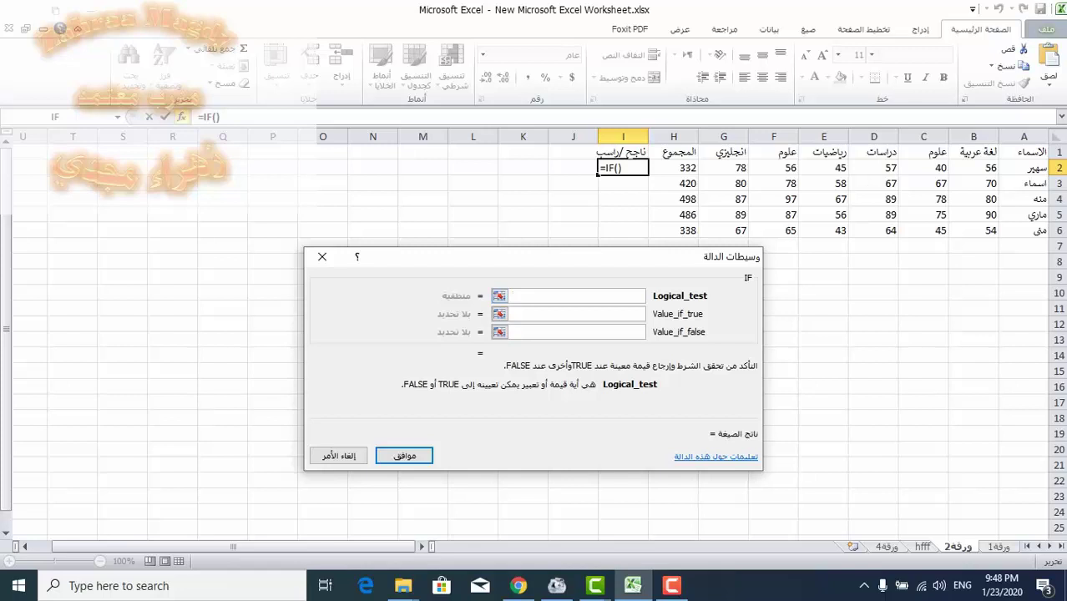
# Set the IF arguments to H2>460, "ناجح" if true and "راسب" if false, and confirm
pyautogui.click(672, 168)
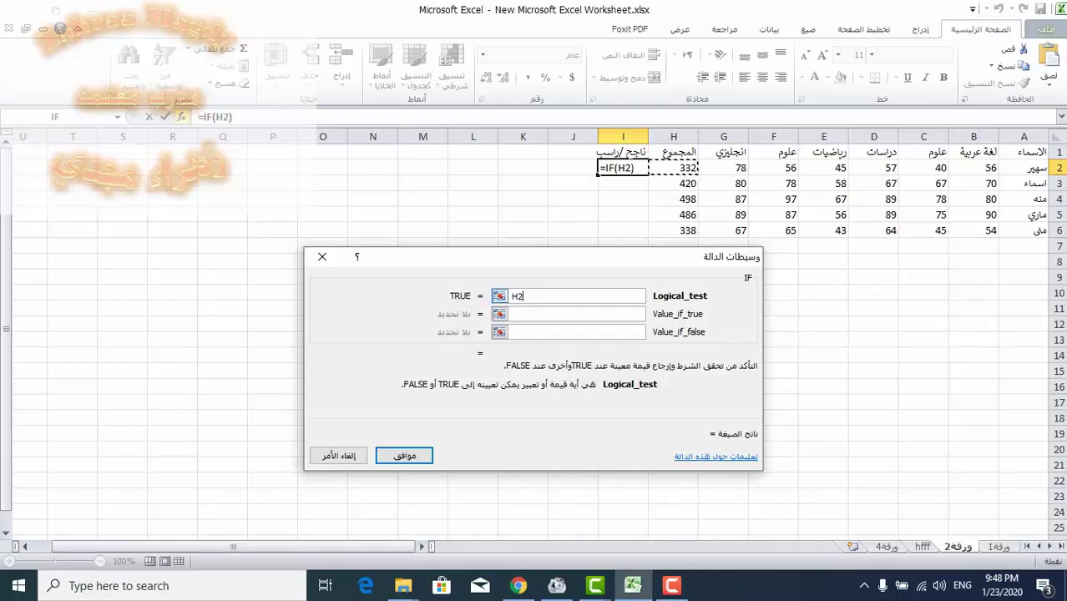
pyautogui.write('>')
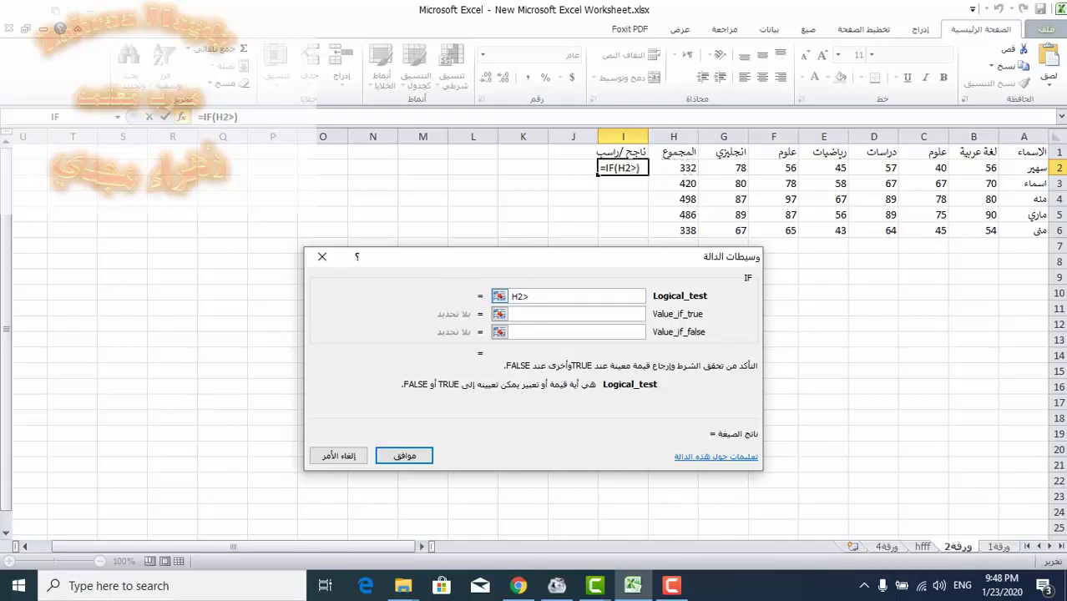
pyautogui.write('46')
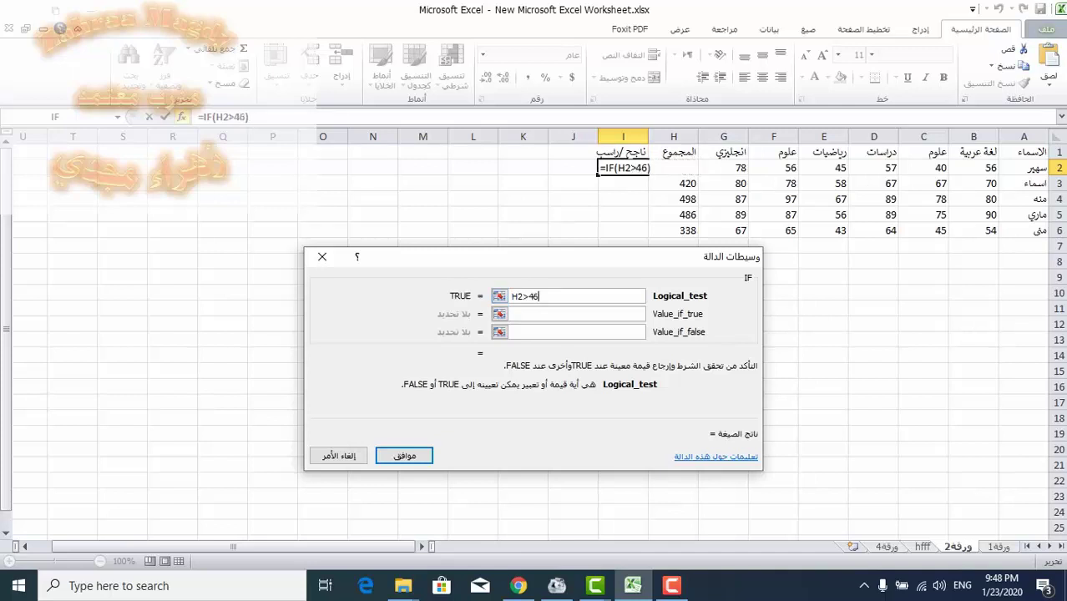
pyautogui.write('0')
pyautogui.click(576, 314)
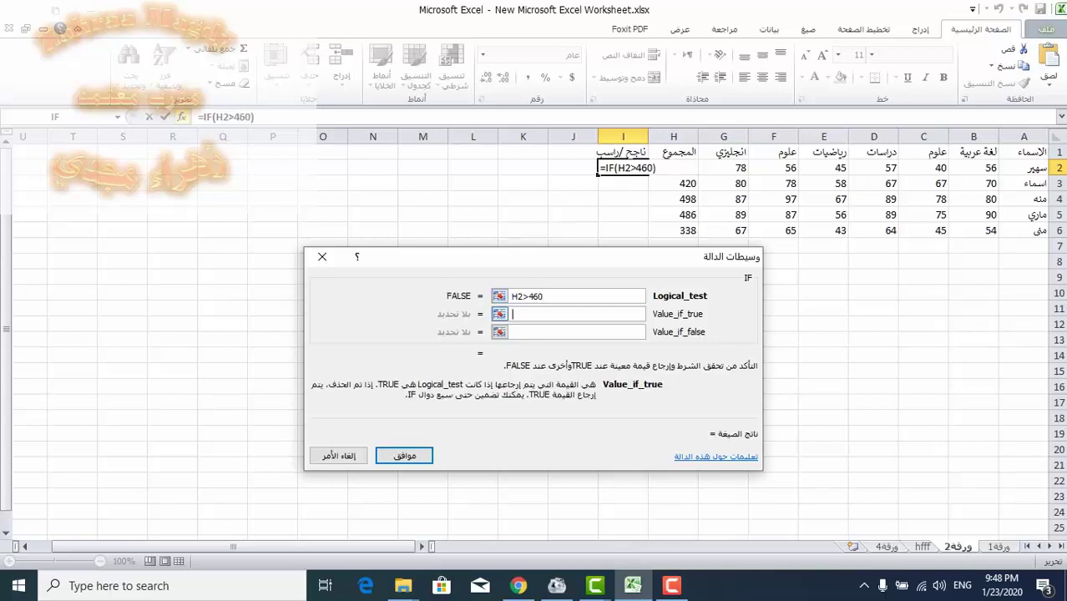
pyautogui.write('ناجح')
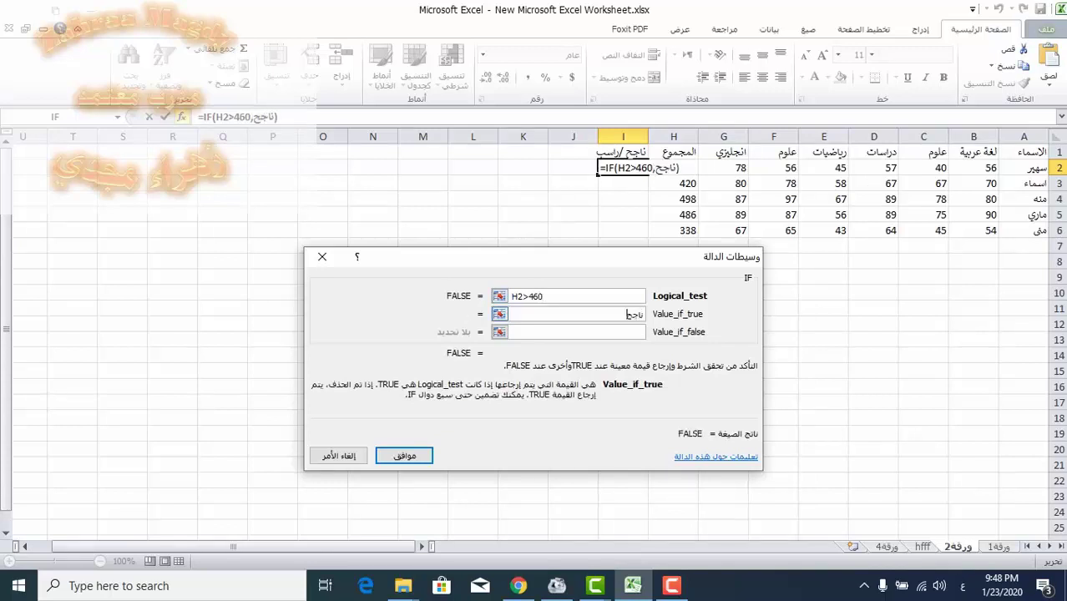
pyautogui.click(641, 332)
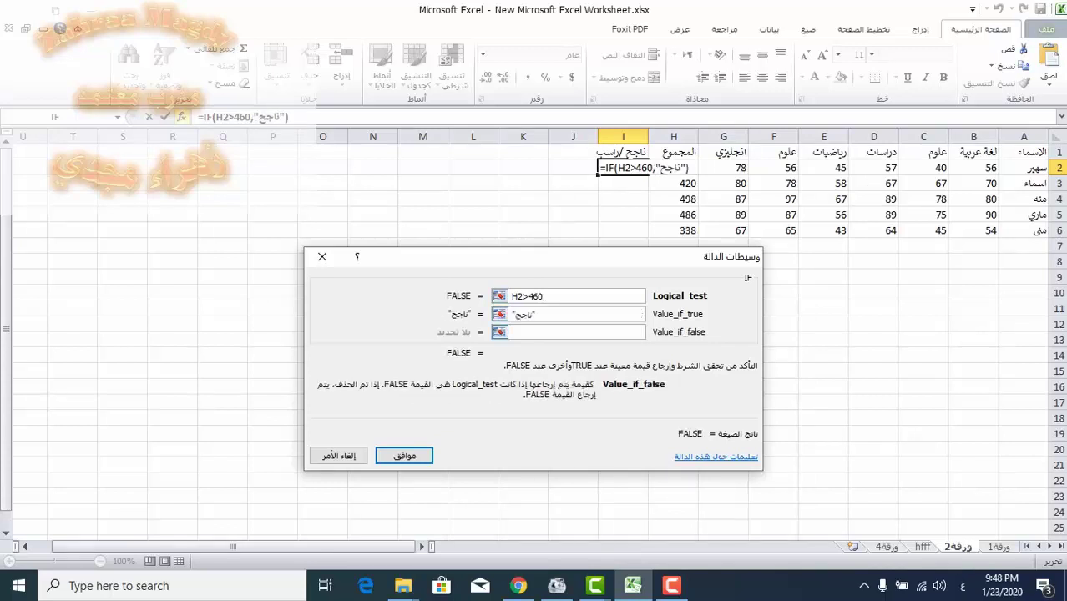
pyautogui.write('راسب')
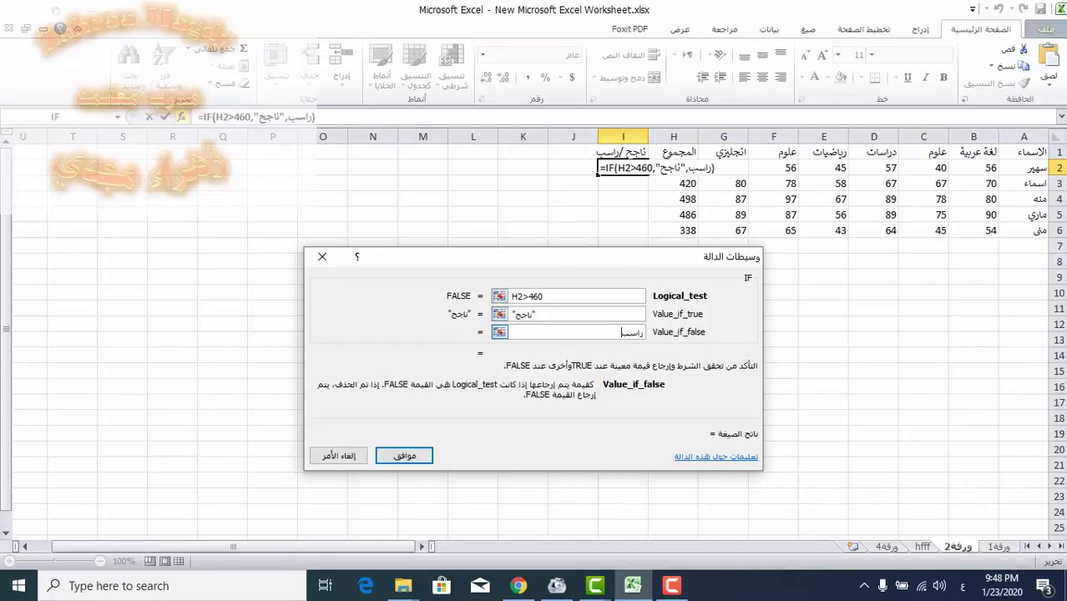
pyautogui.click(536, 314)
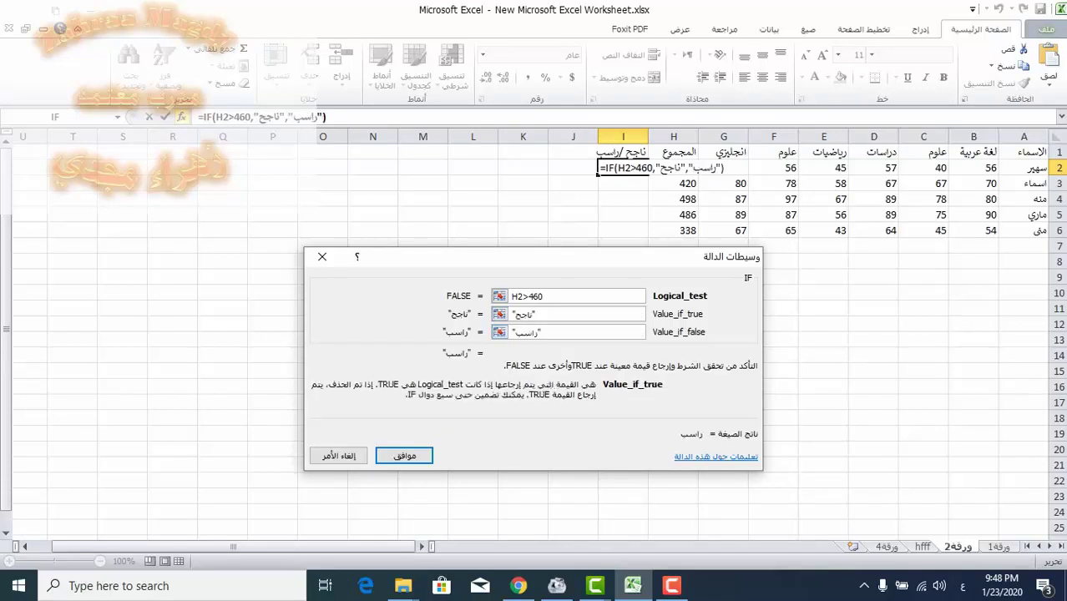
pyautogui.click(567, 331)
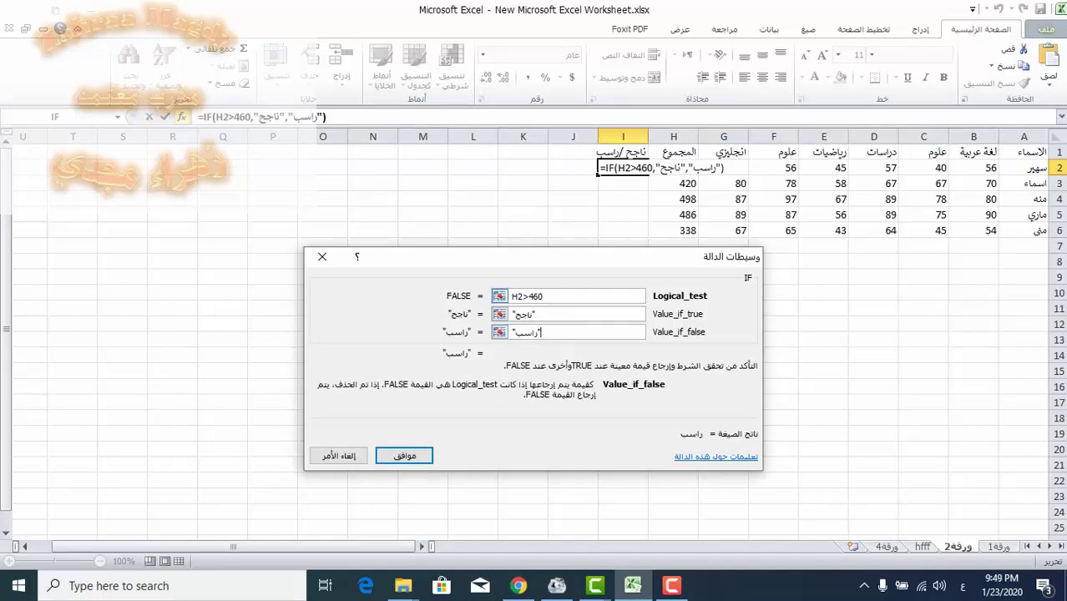
pyautogui.hotkey('shift', 'Tab')
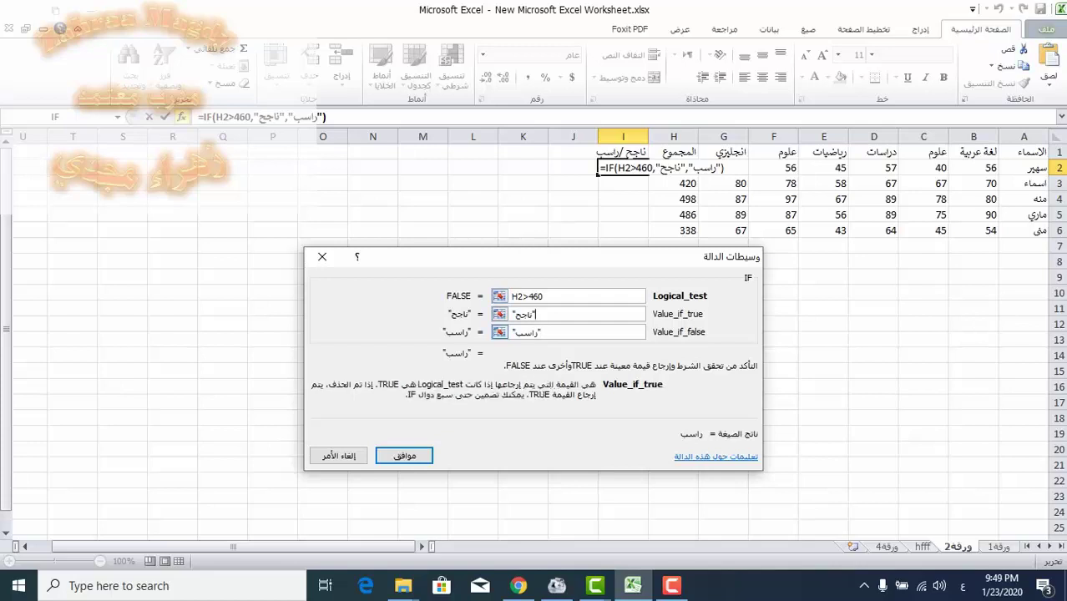
pyautogui.press('Tab')
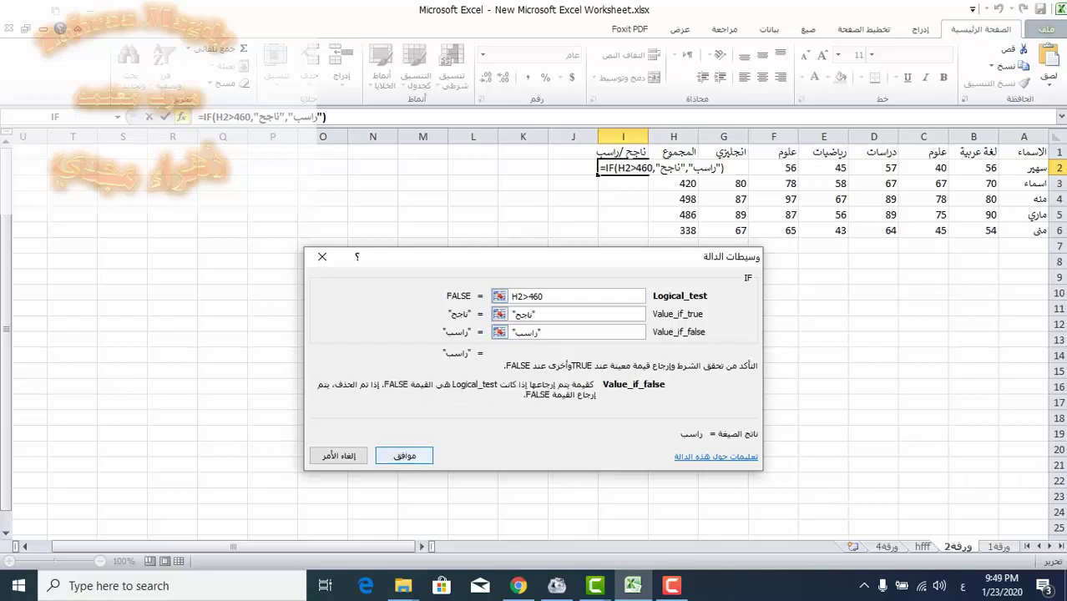
pyautogui.click(404, 455)
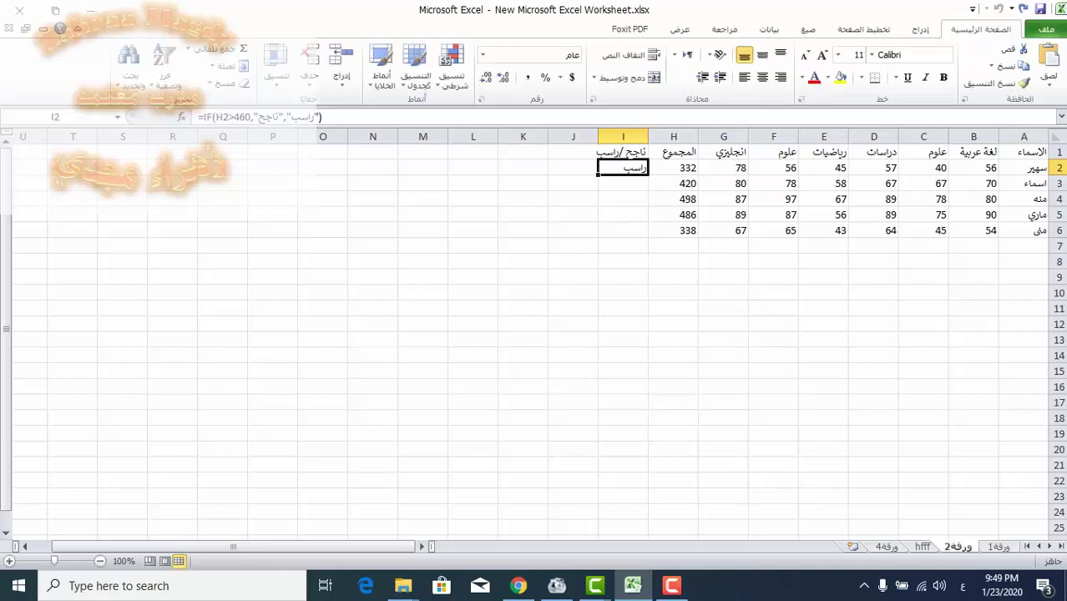
# Copy the pass/fail formula down to I6, check I3 to I5, then select the لغة عربية scores
pyautogui.moveTo(598, 174); pyautogui.dragTo(598, 235)
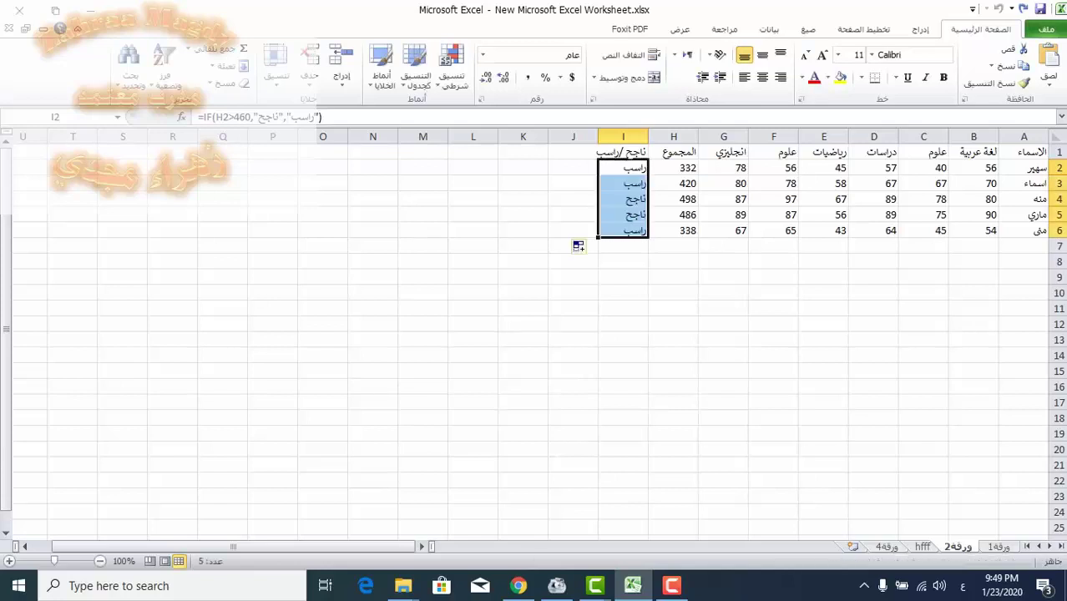
pyautogui.click(623, 183)
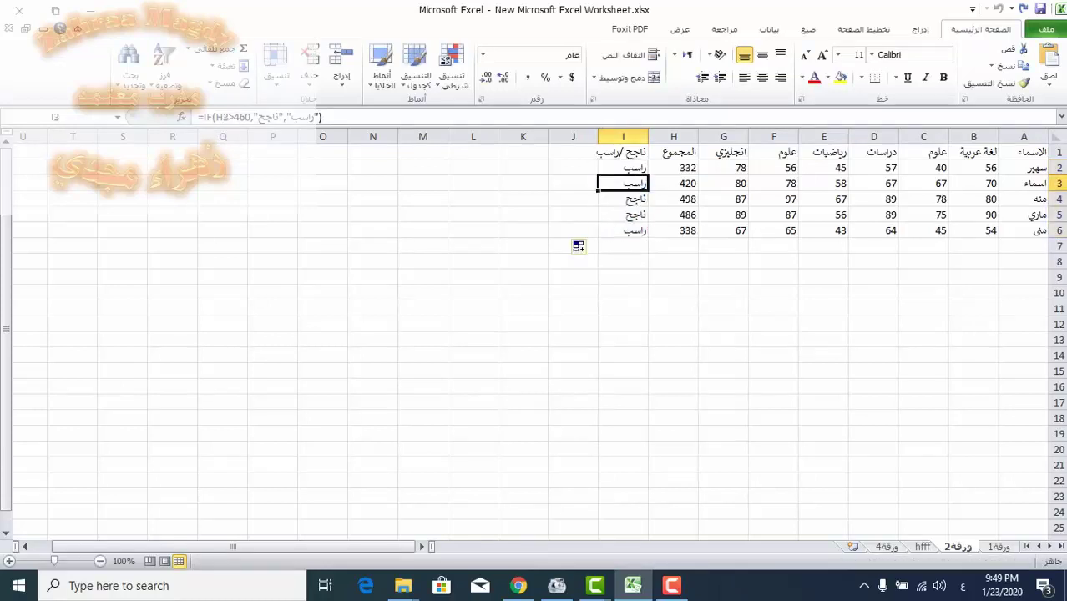
pyautogui.click(623, 199)
pyautogui.click(622, 214)
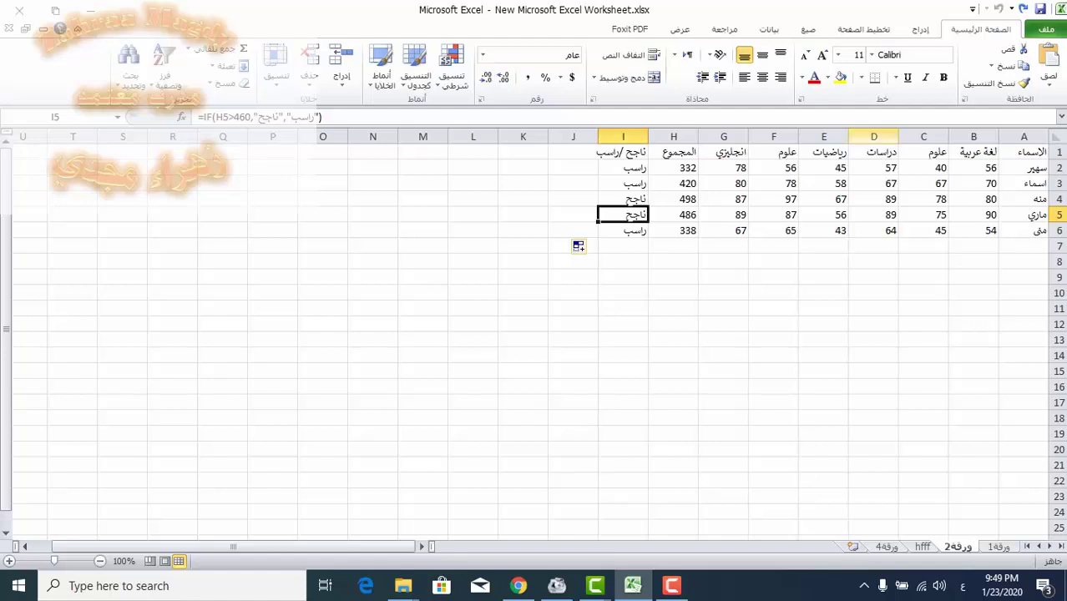
pyautogui.moveTo(973, 167); pyautogui.dragTo(973, 182)
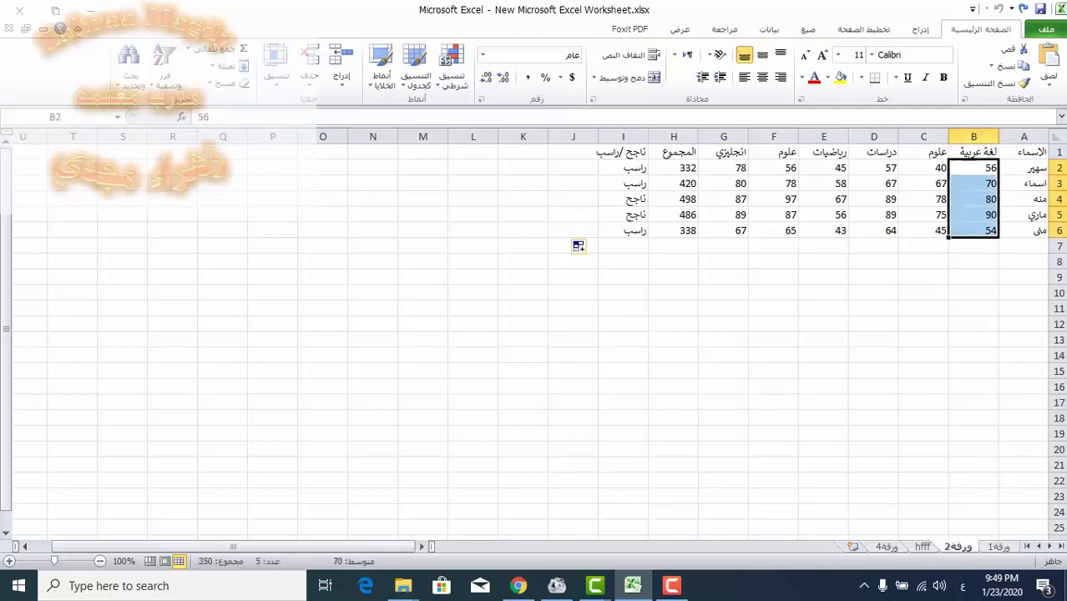
# Enter =AVERAGE(B2:B6) in B8, giving 70 as the لغة عربية average
pyautogui.click(973, 262)
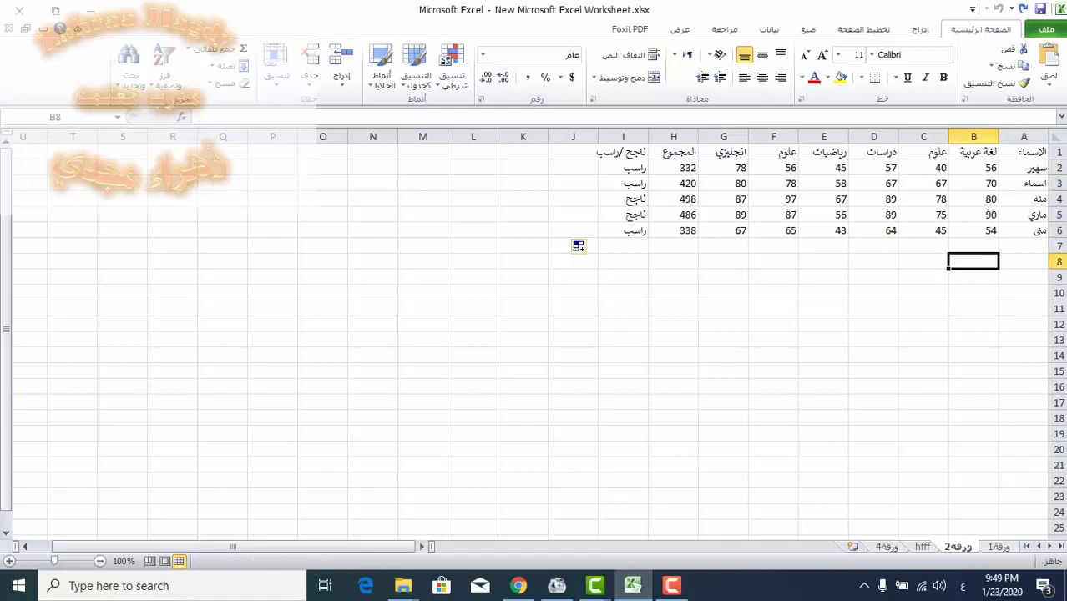
pyautogui.write('=')
pyautogui.hotkey('alt', 'shift')
pyautogui.write('ave')
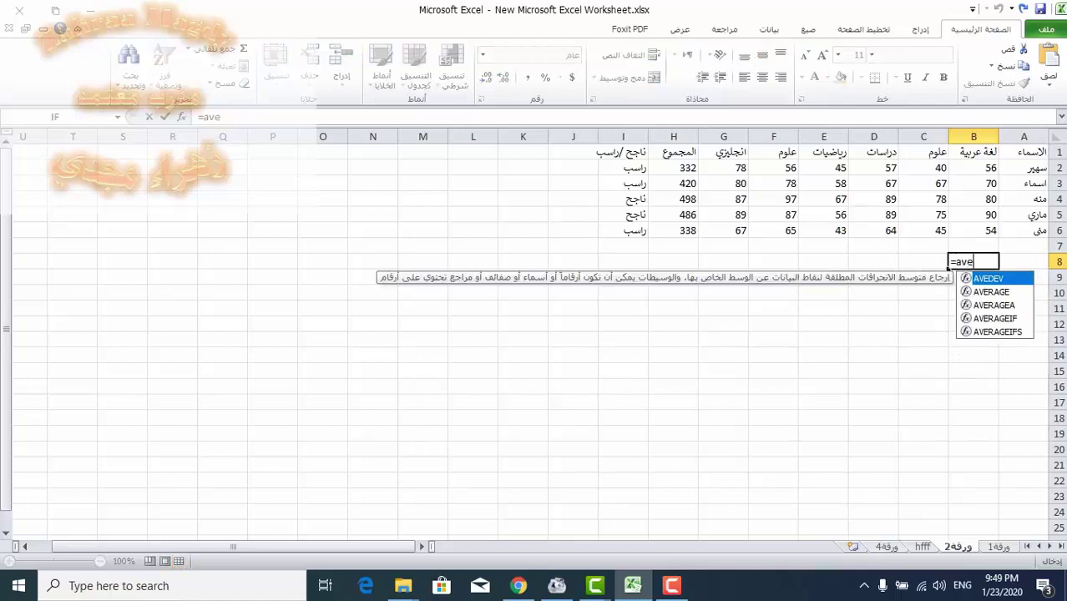
pyautogui.write('rage')
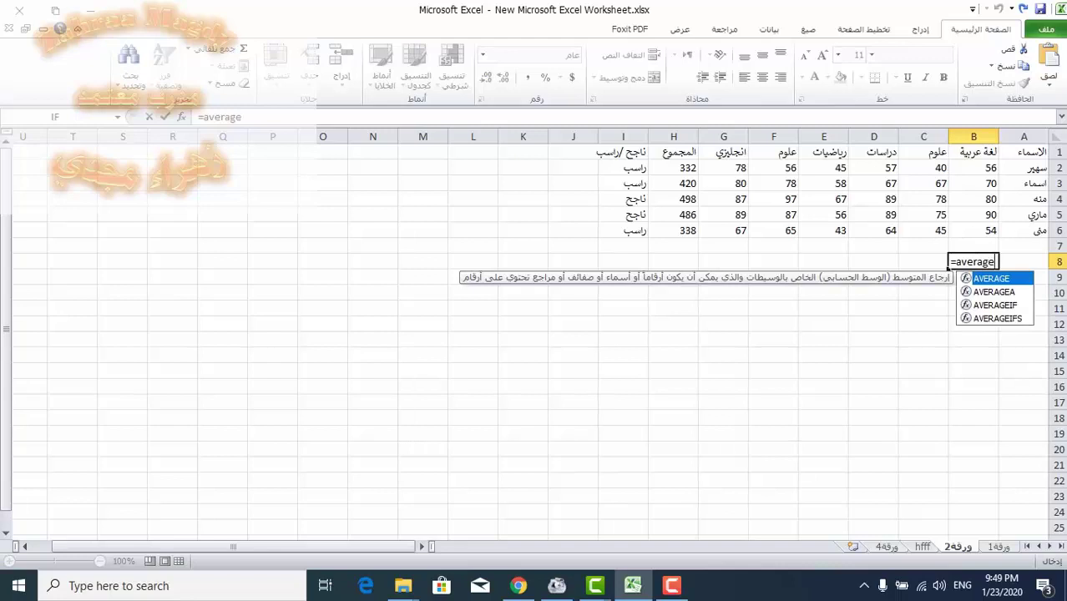
pyautogui.write('(')
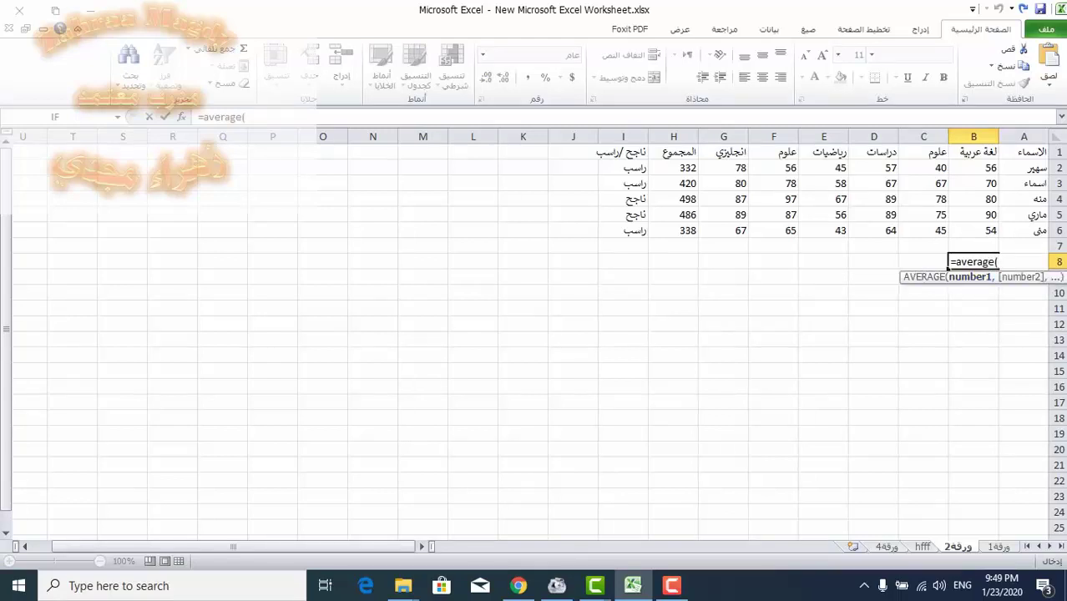
pyautogui.click(951, 168)
pyautogui.press('F8')
pyautogui.press('Down')
pyautogui.press('Down')
pyautogui.press('Down')
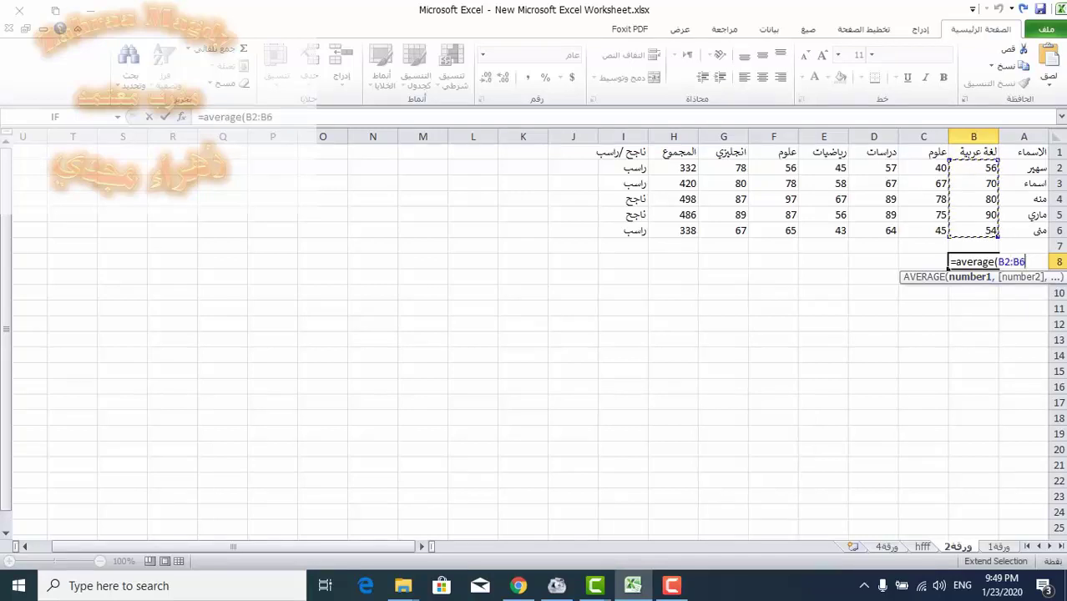
pyautogui.write(')')
pyautogui.press('Return')
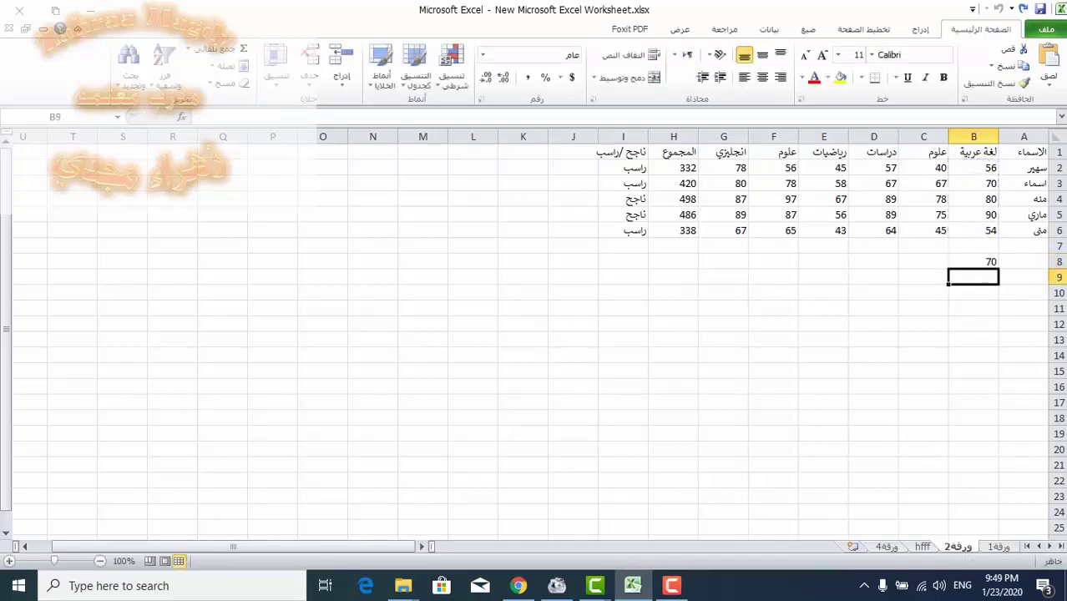
pyautogui.click(973, 261)
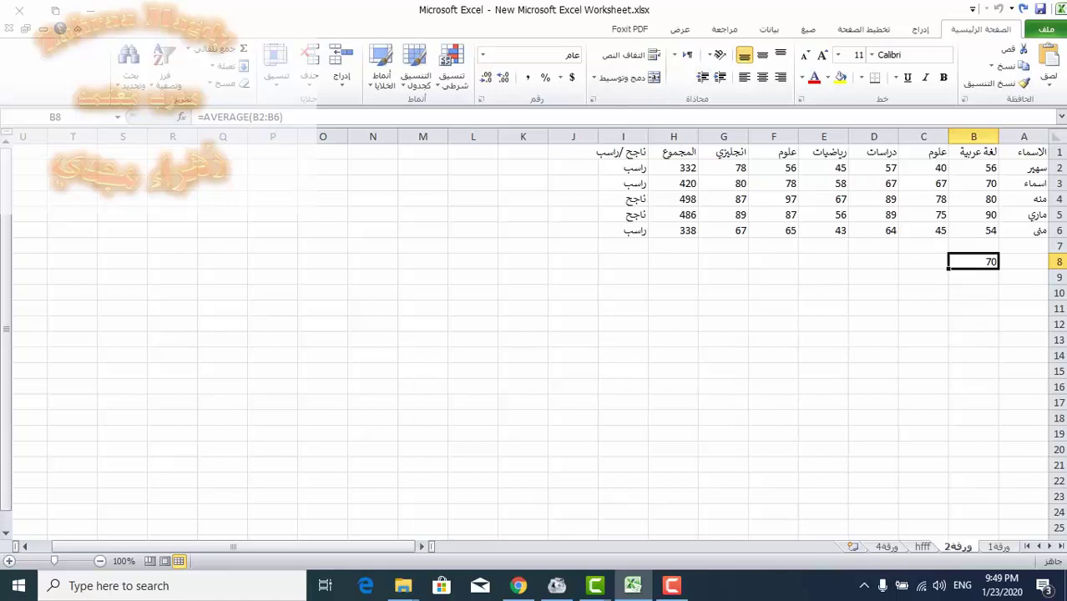
pyautogui.click(973, 293)
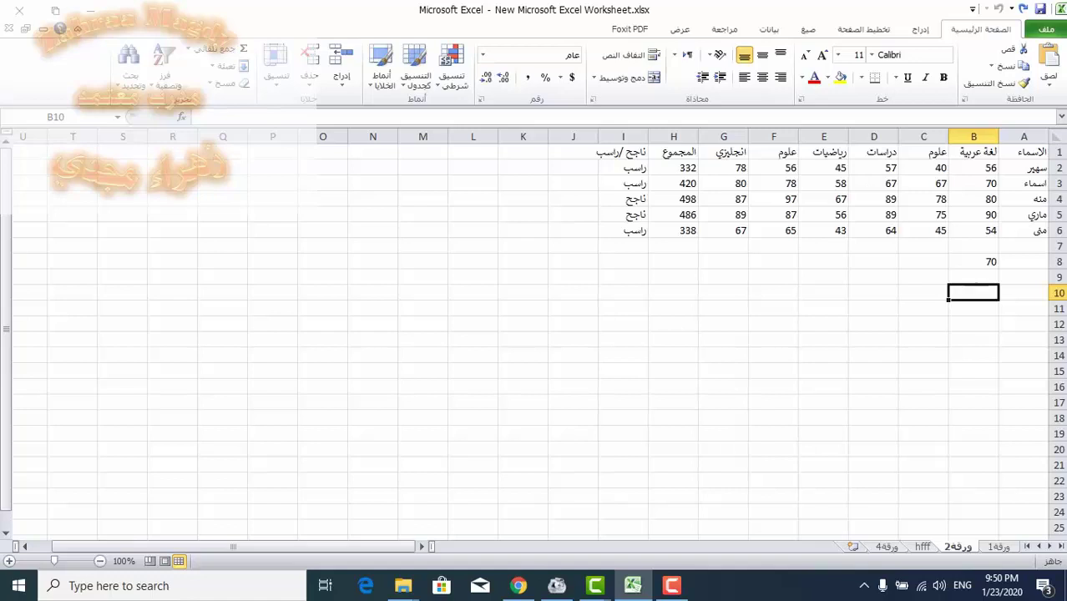
pyautogui.write('=')
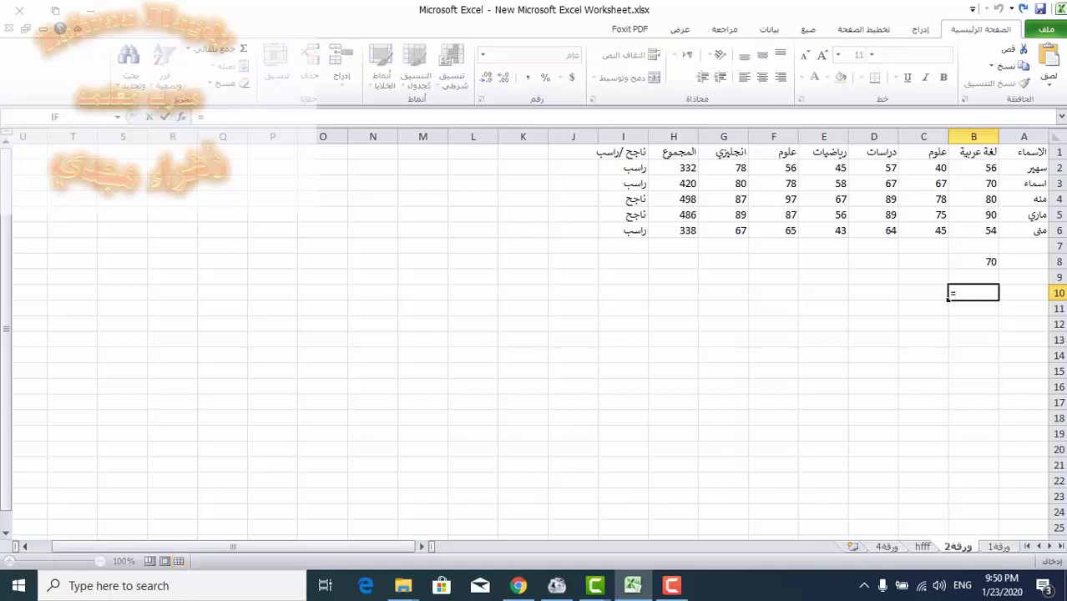
pyautogui.write('count')
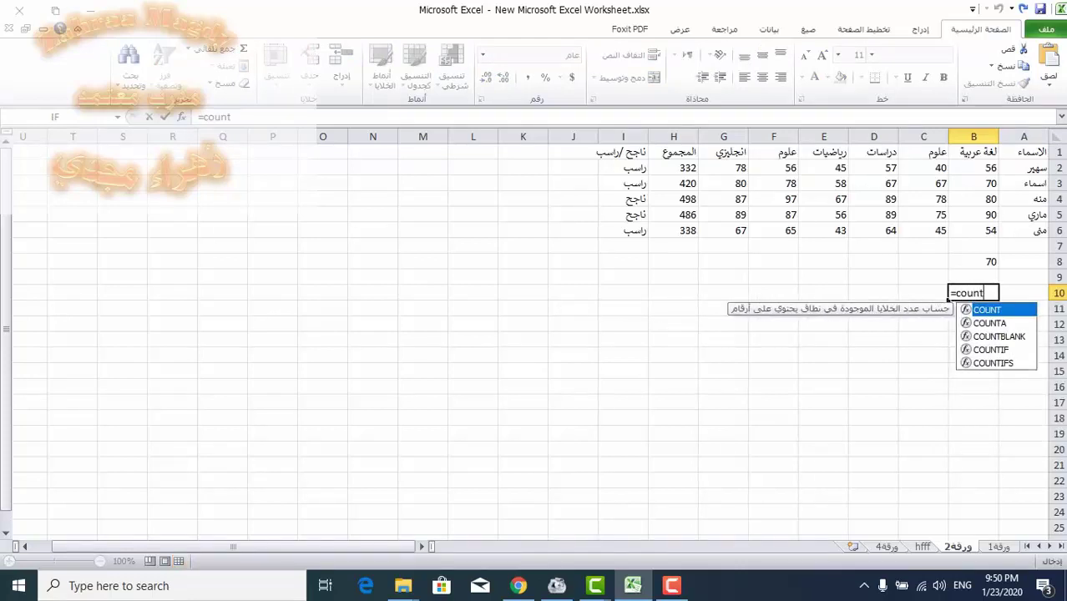
pyautogui.write('(')
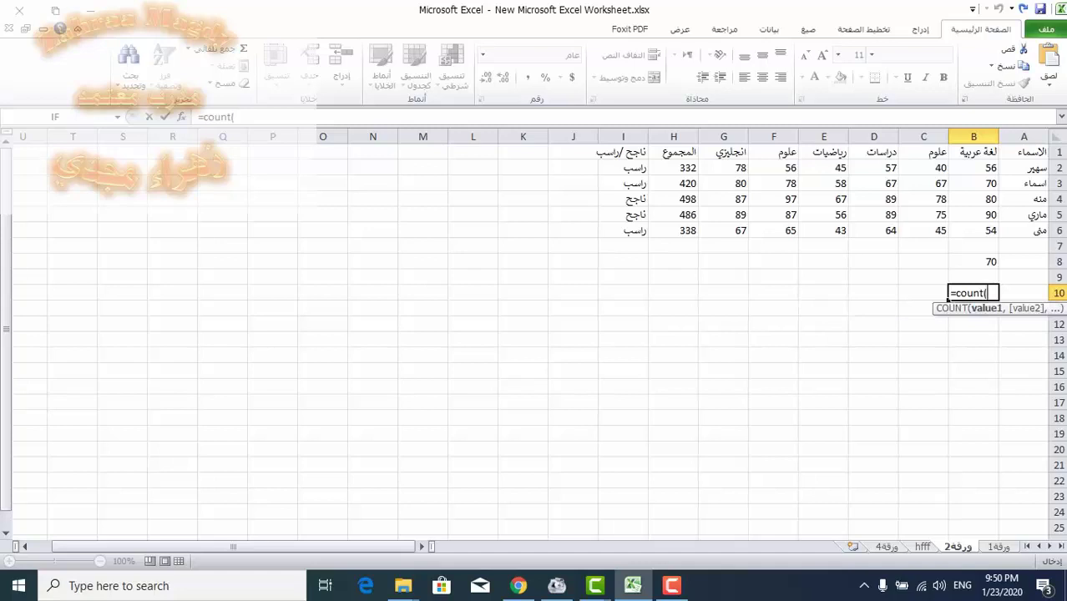
pyautogui.hotkey('ctrl', 'Home')
pyautogui.press('F8')
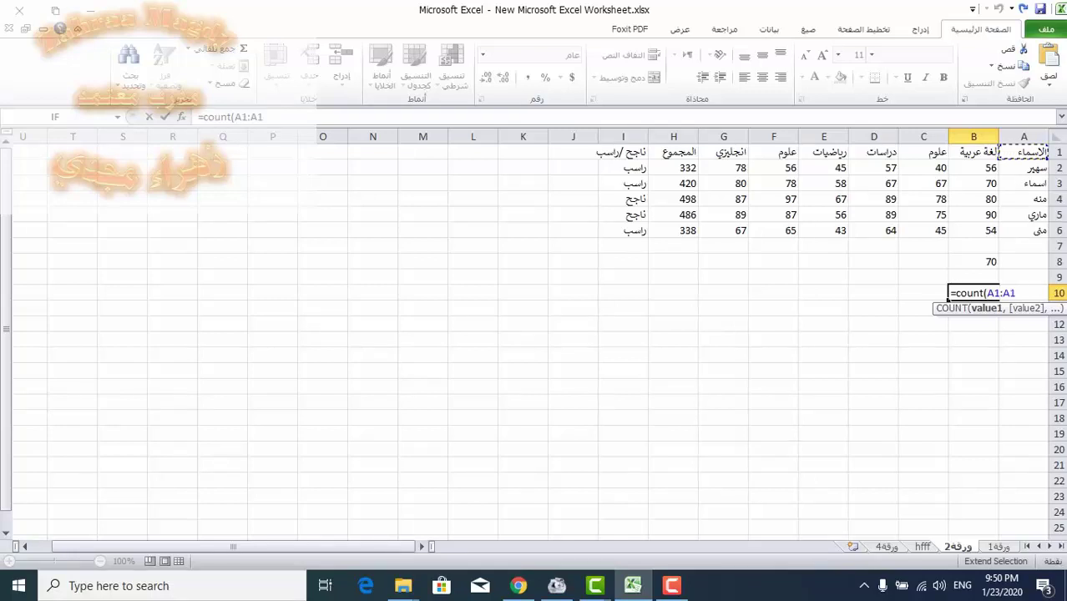
pyautogui.hotkey('ctrl', 'End')
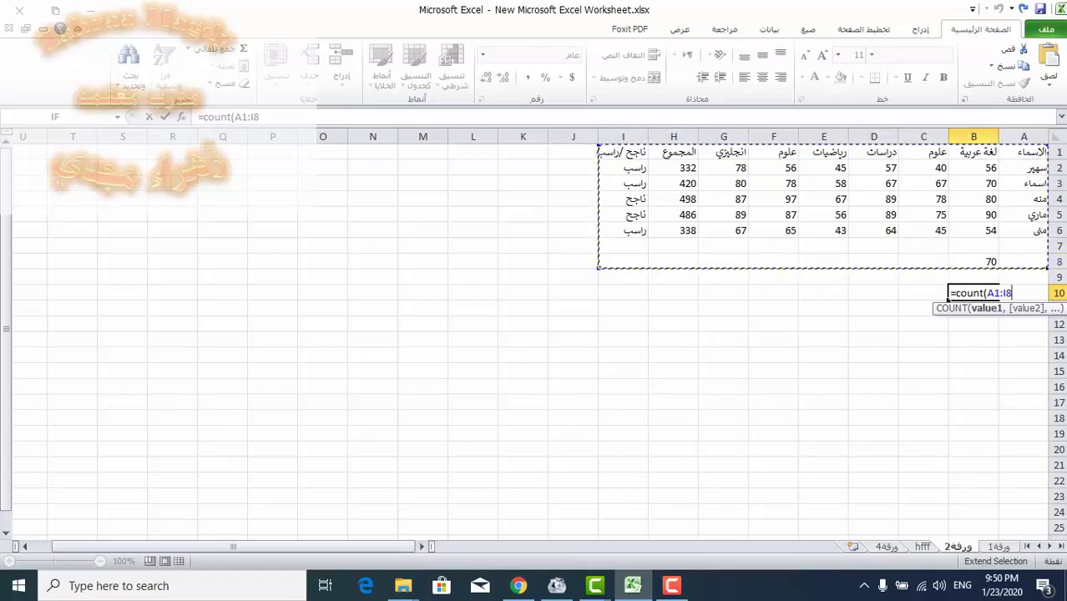
pyautogui.write(')')
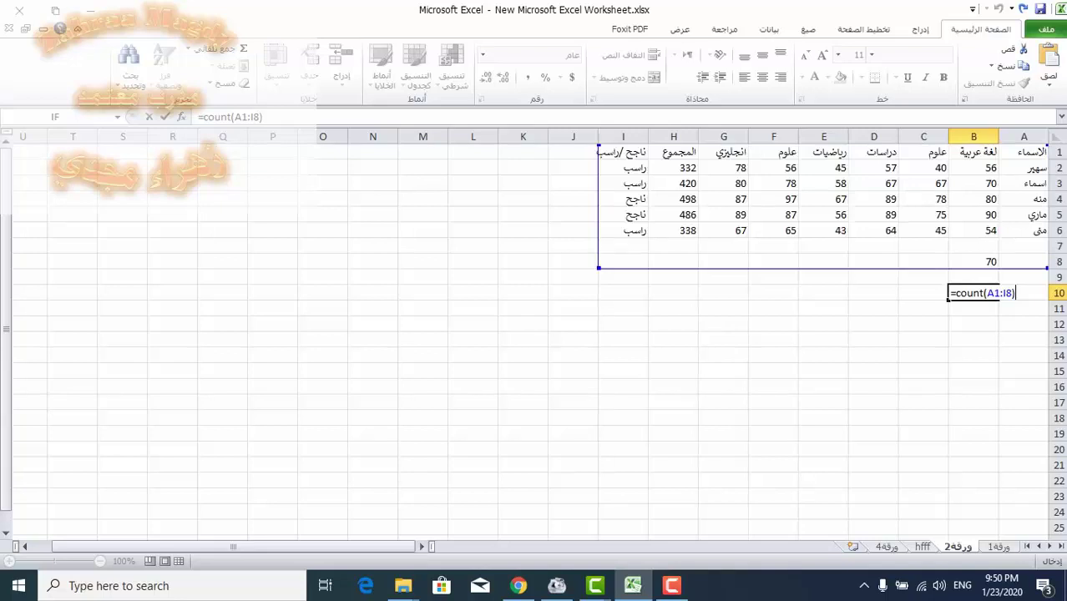
pyautogui.press('Return')
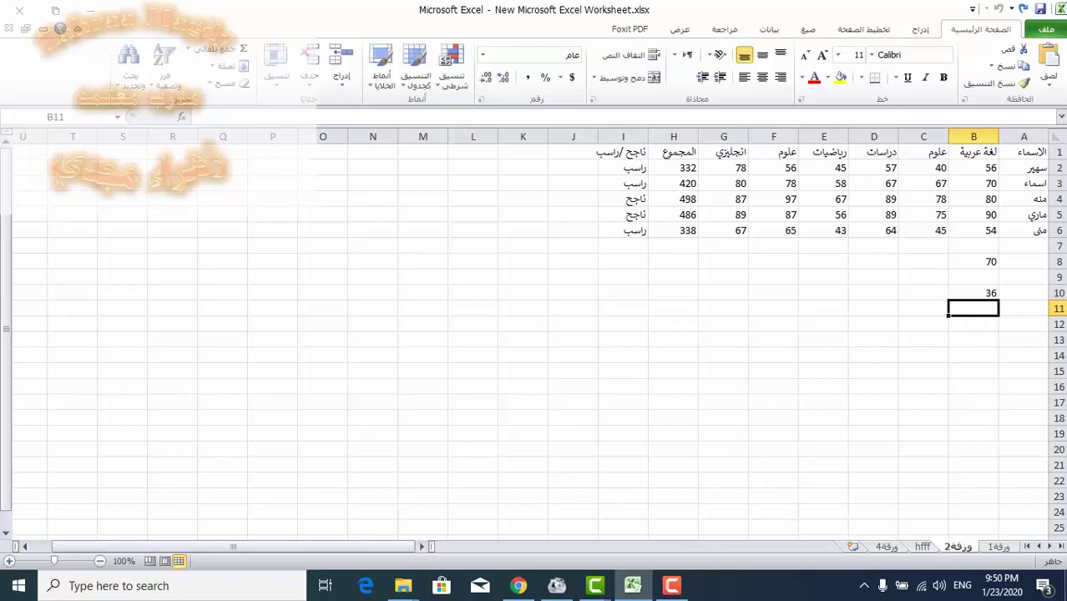
pyautogui.click(973, 293)
pyautogui.click(973, 168)
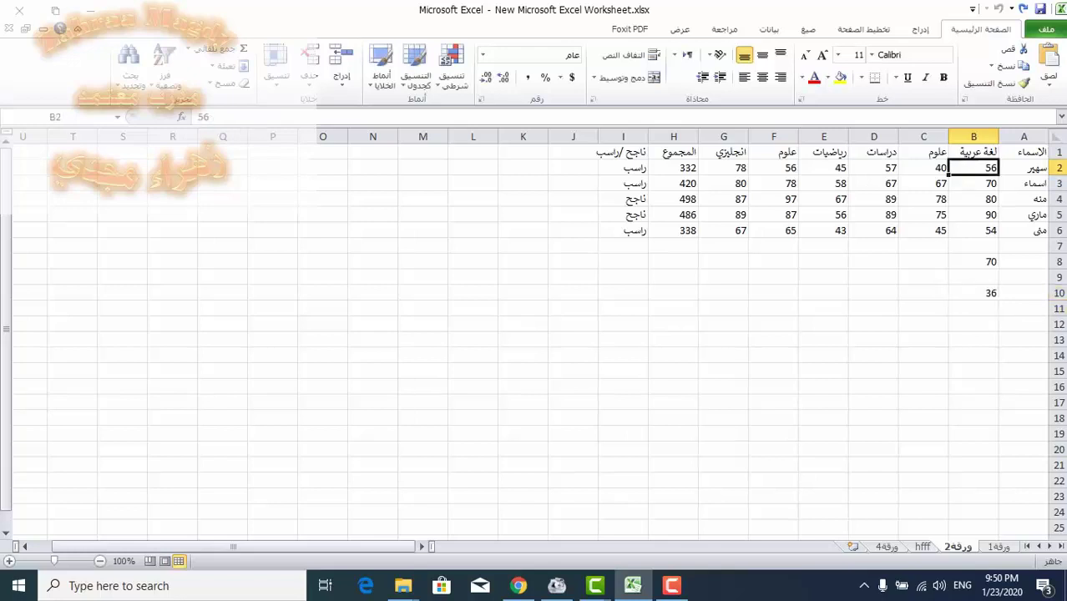
pyautogui.press('Down')
pyautogui.press('Down')
pyautogui.press('Down')
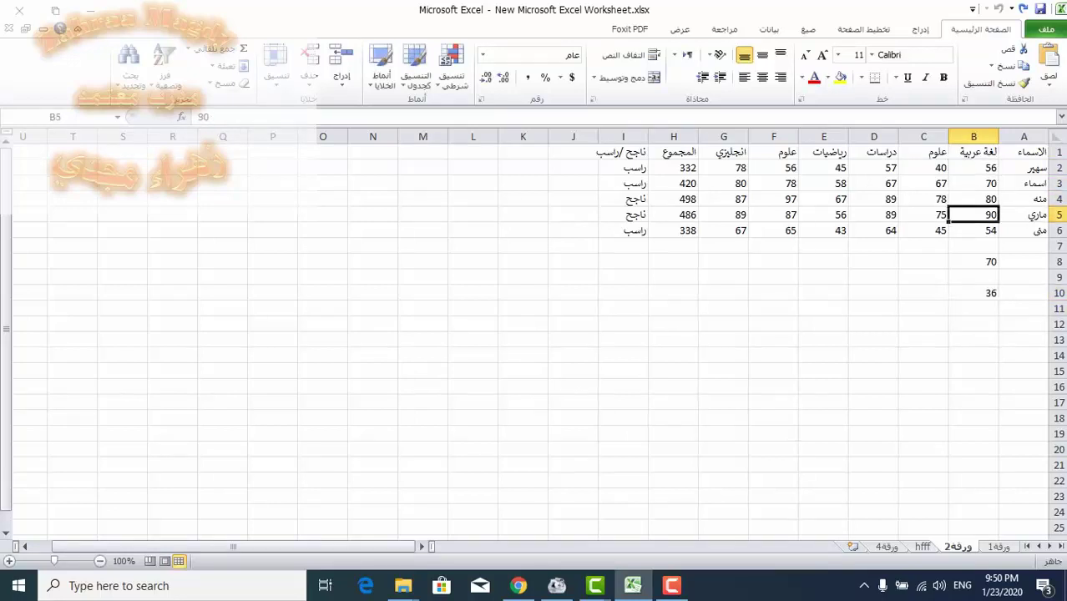
pyautogui.press('Down')
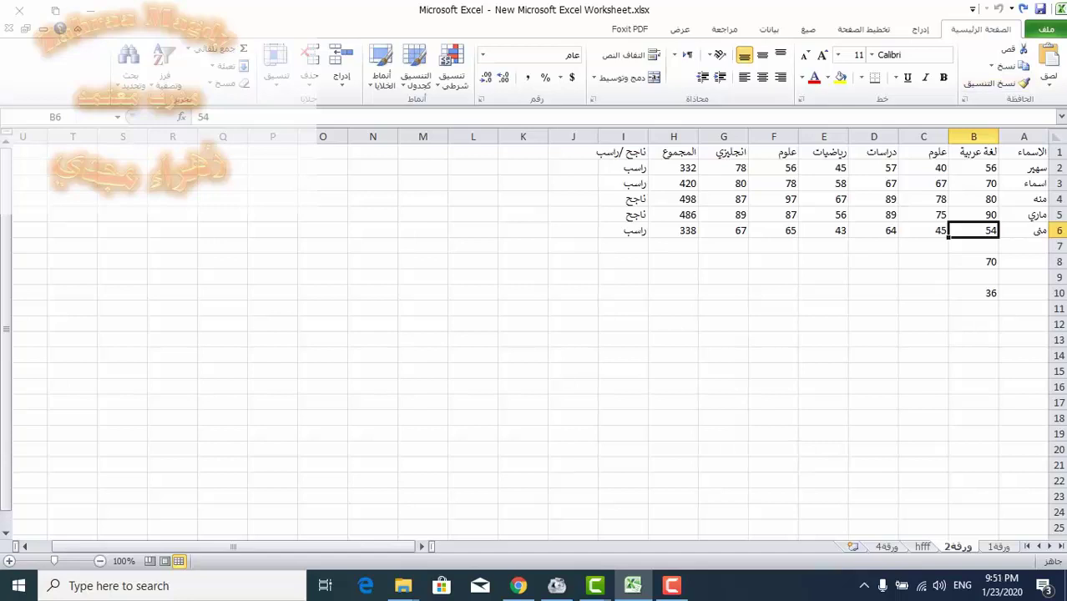
pyautogui.click(973, 261)
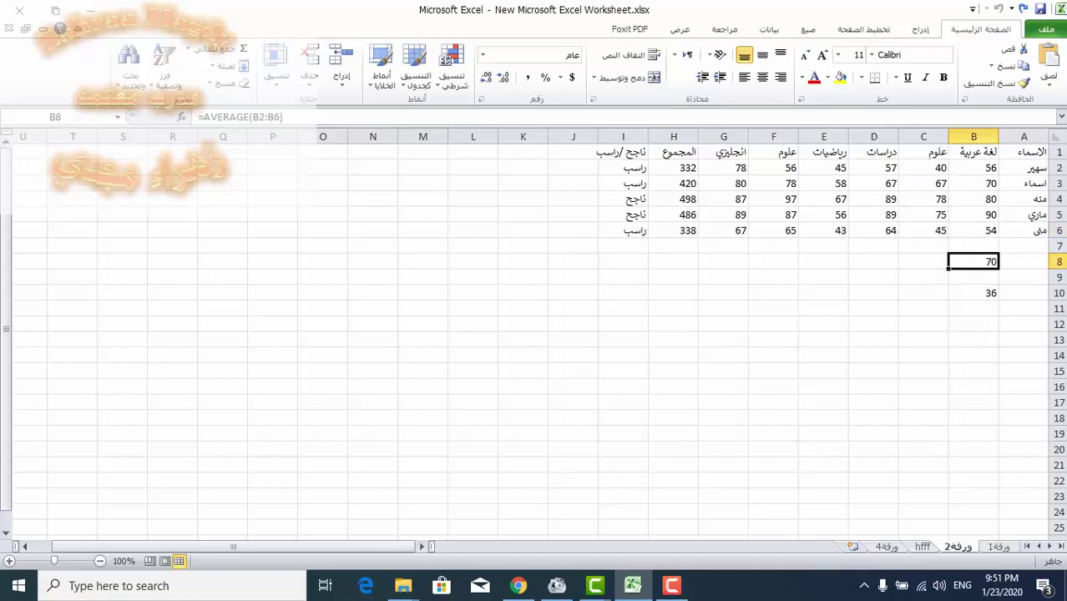
pyautogui.click(973, 292)
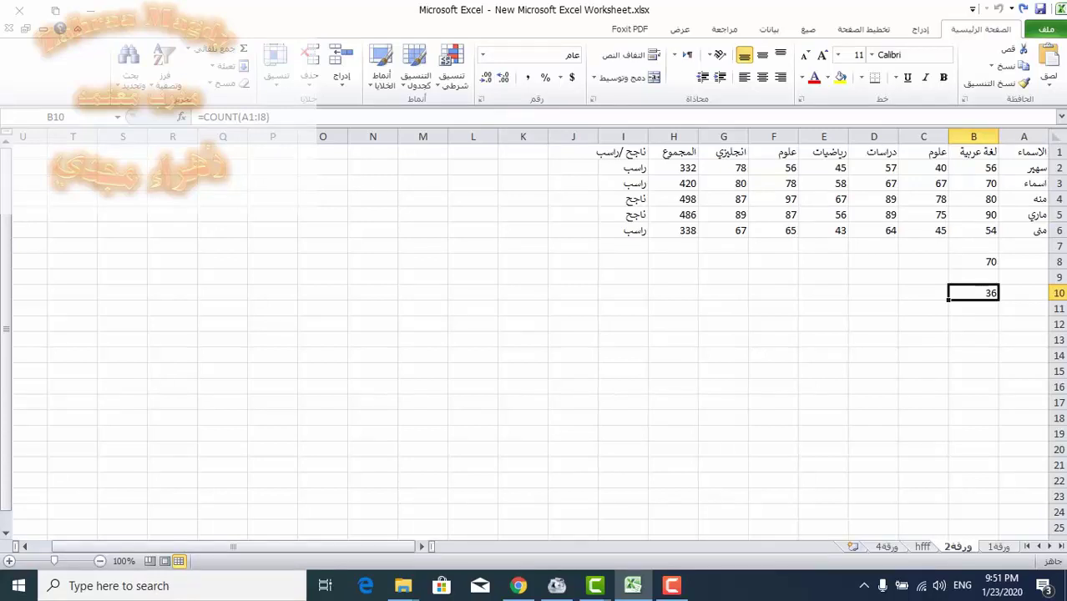
# Enter =COUNTA(A1:I8) in B11 to count the grade table's 55 non-empty cells
pyautogui.click(974, 309)
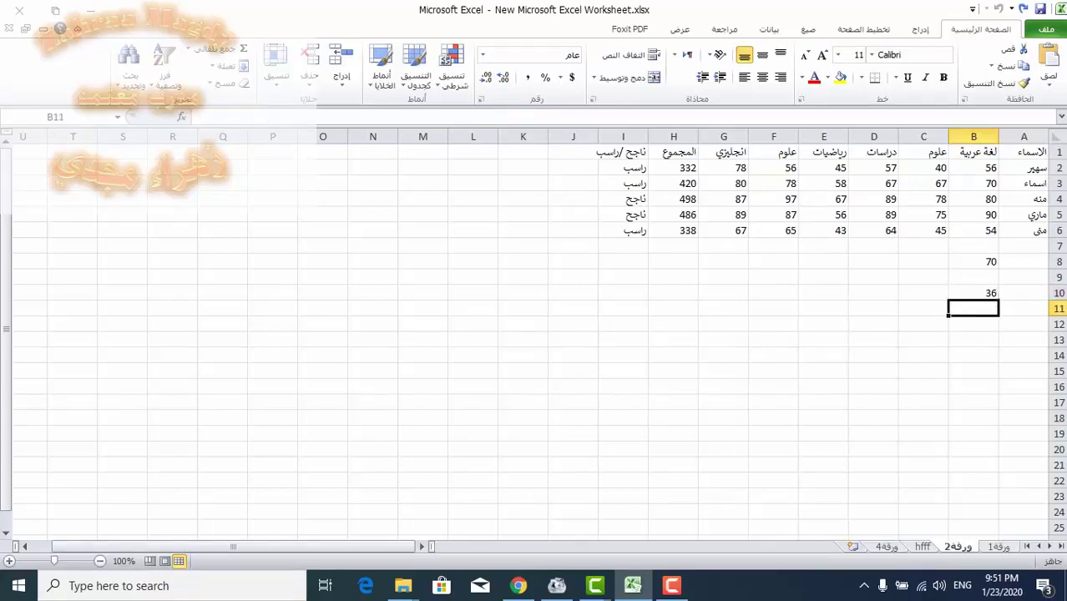
pyautogui.write('=')
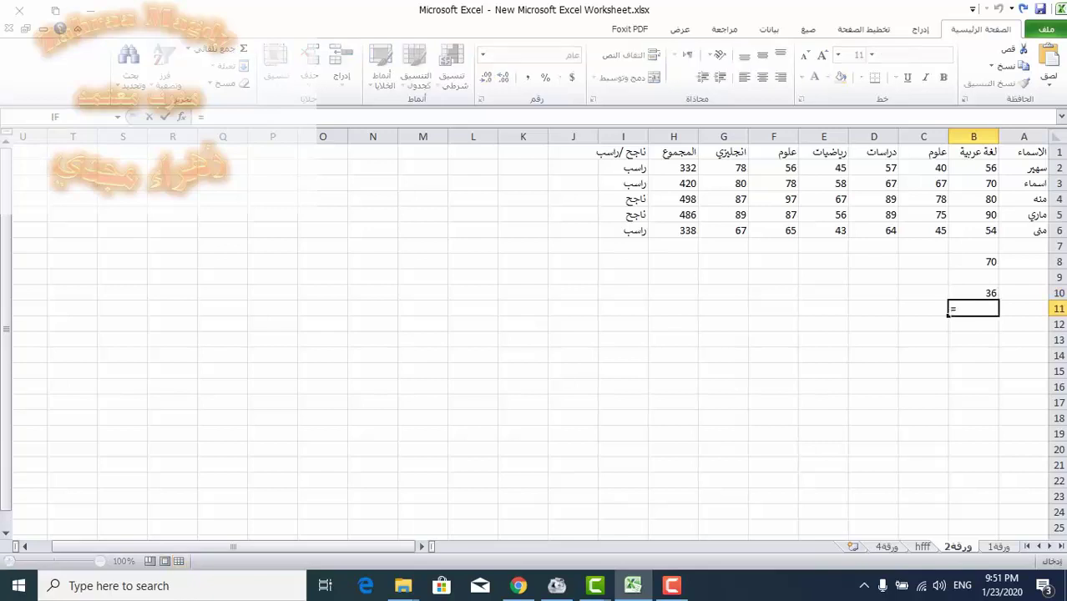
pyautogui.write('co')
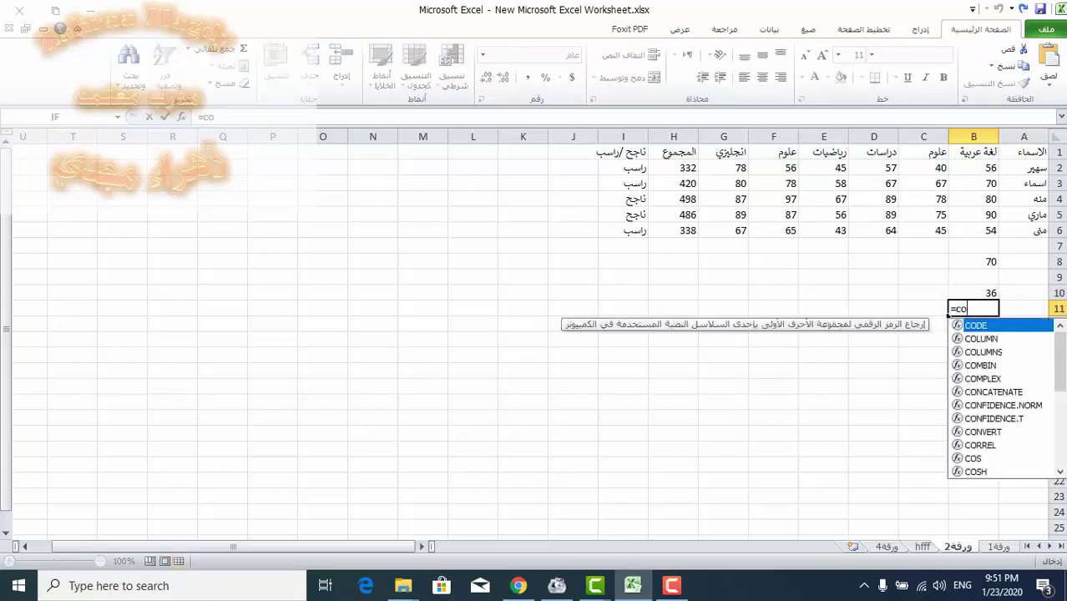
pyautogui.write('unt')
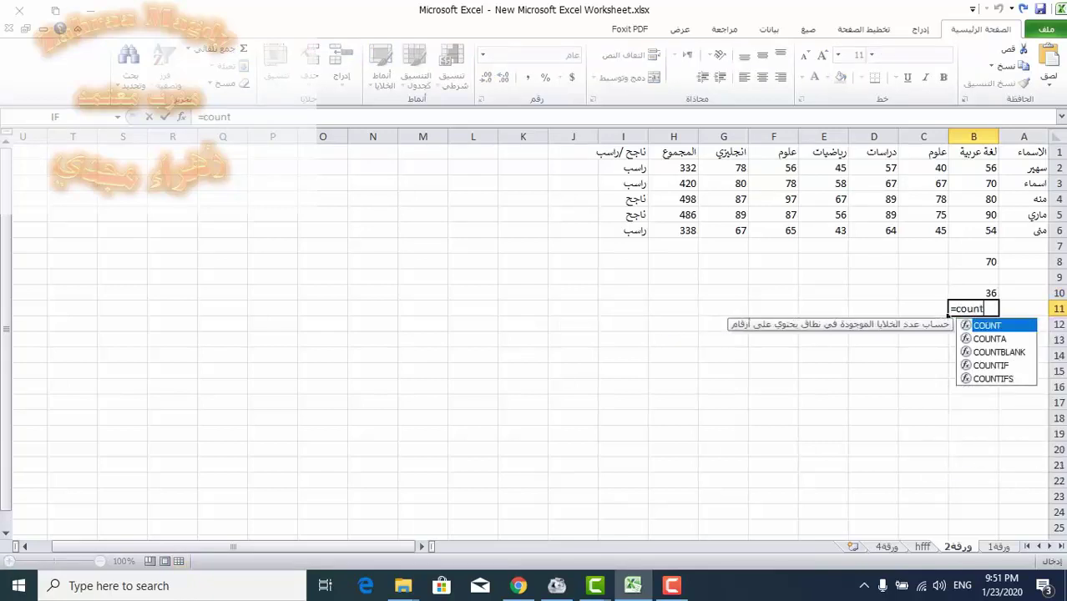
pyautogui.write('a')
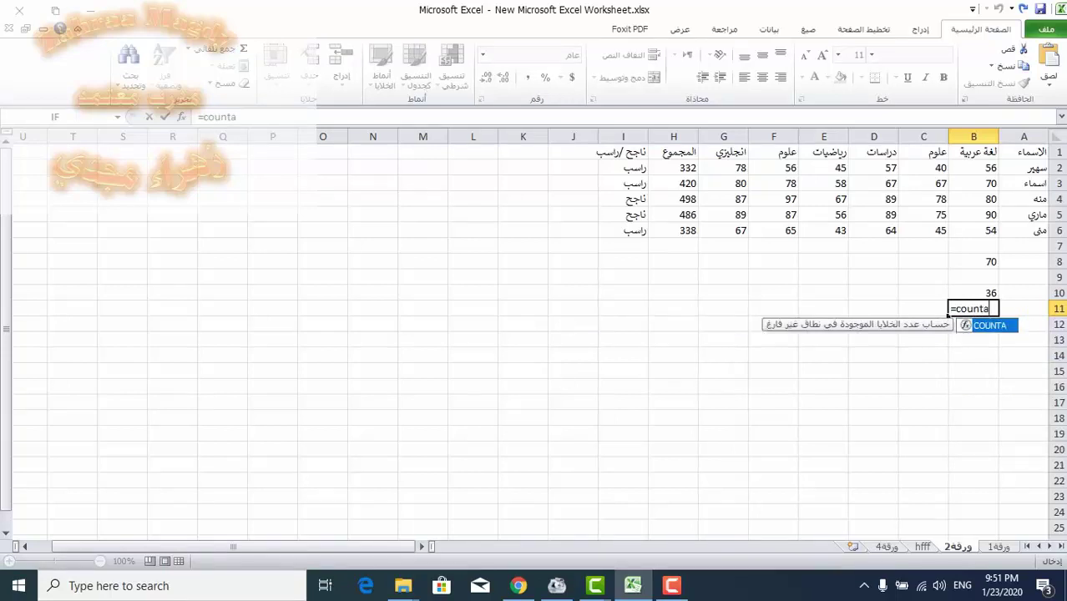
pyautogui.write('(')
pyautogui.moveTo(1023, 152); pyautogui.dragTo(1023, 154)
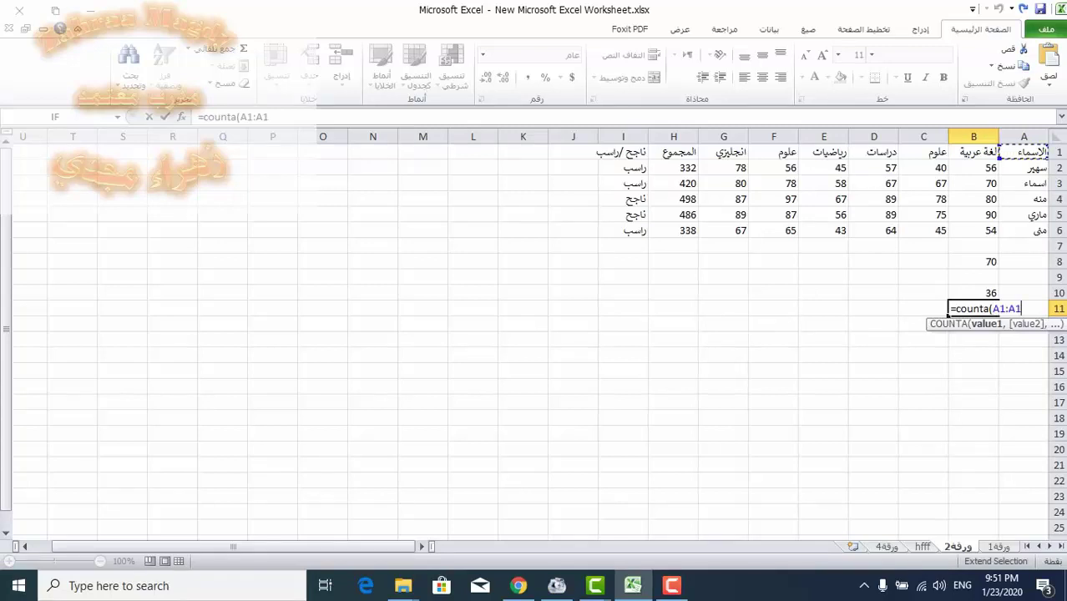
pyautogui.moveTo(1023, 151); pyautogui.dragTo(622, 261)
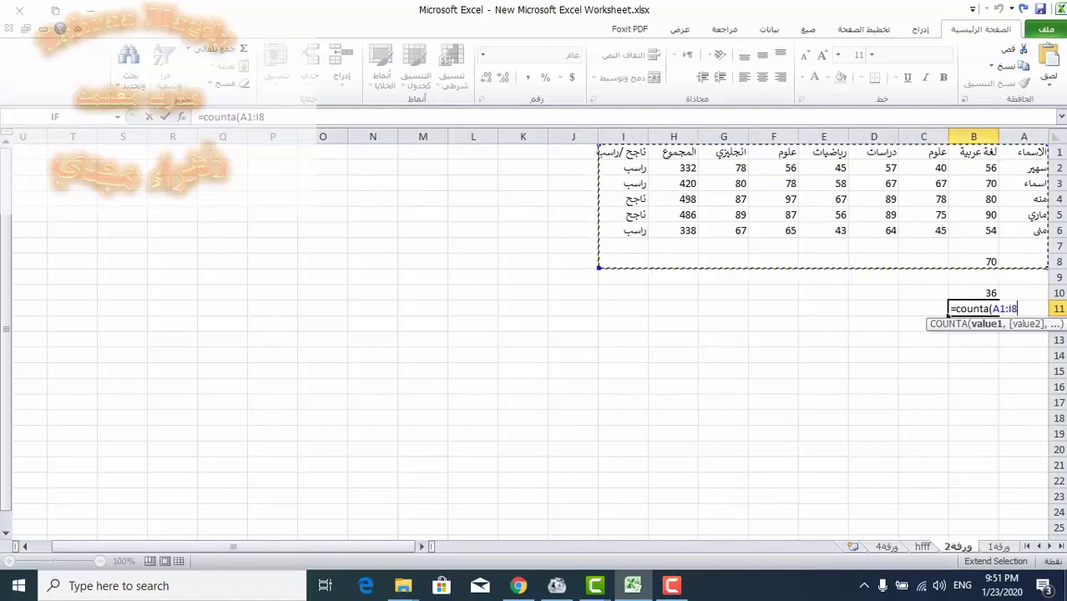
pyautogui.write(')')
pyautogui.press('Return')
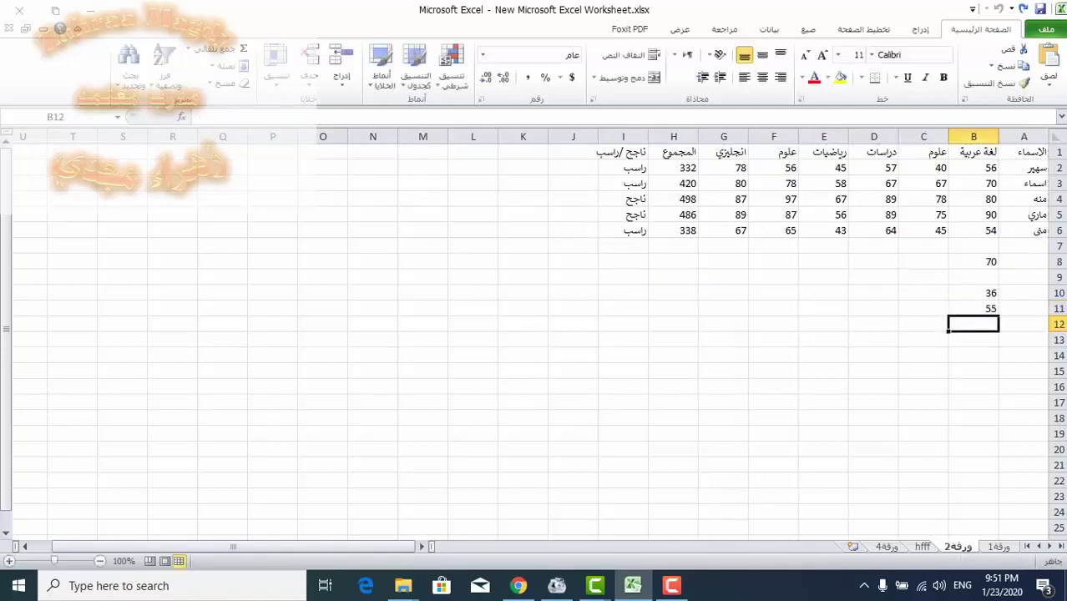
pyautogui.click(973, 308)
pyautogui.click(973, 293)
pyautogui.click(973, 308)
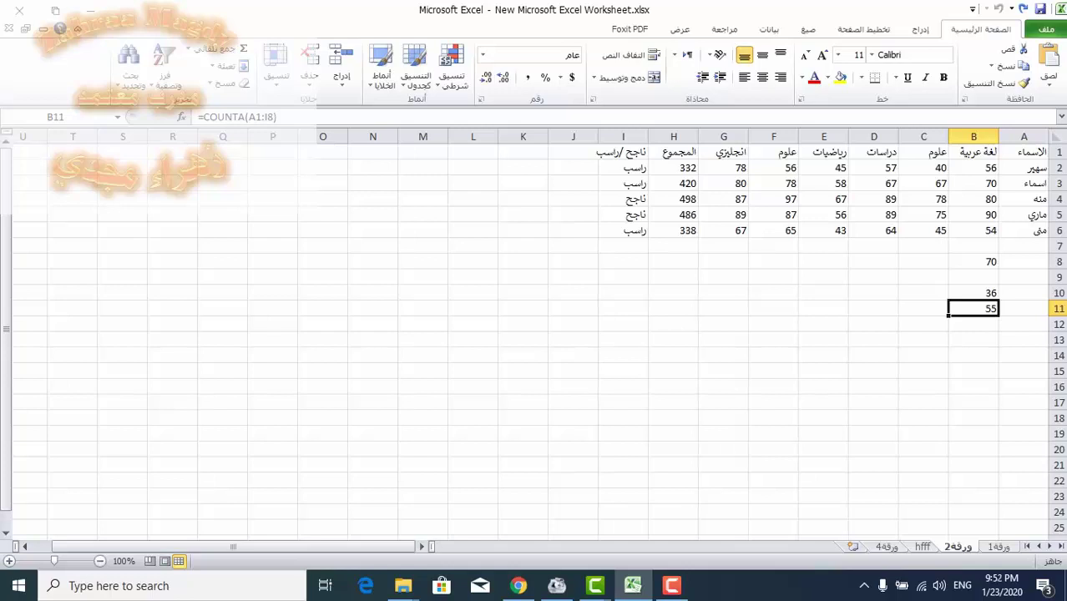
pyautogui.click(923, 261)
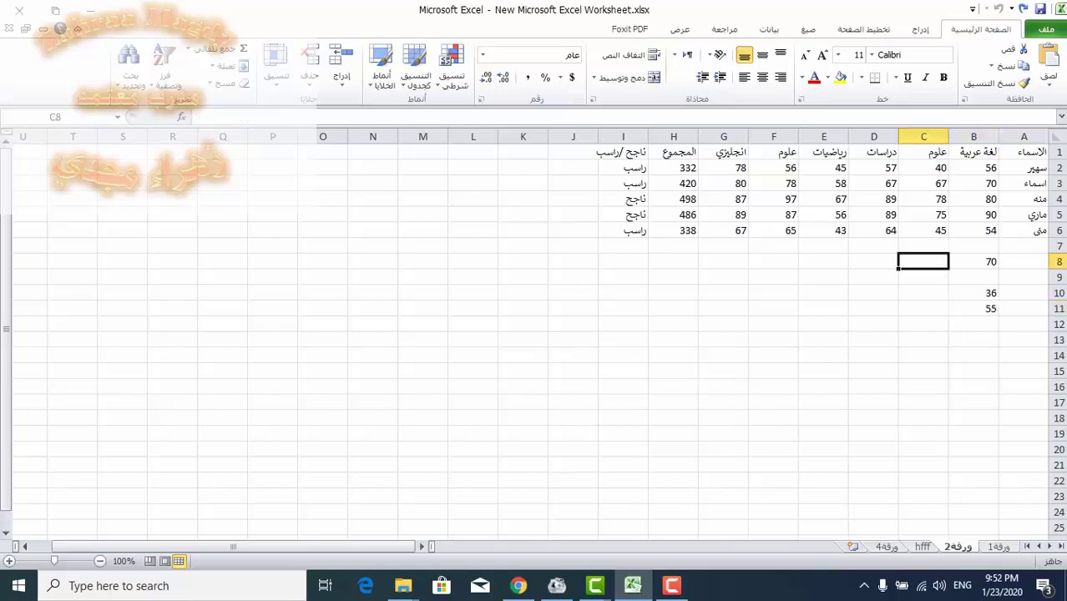
# Enter =MAX(C2:C6) in C8, showing the highest علوم mark of 78
pyautogui.write('=')
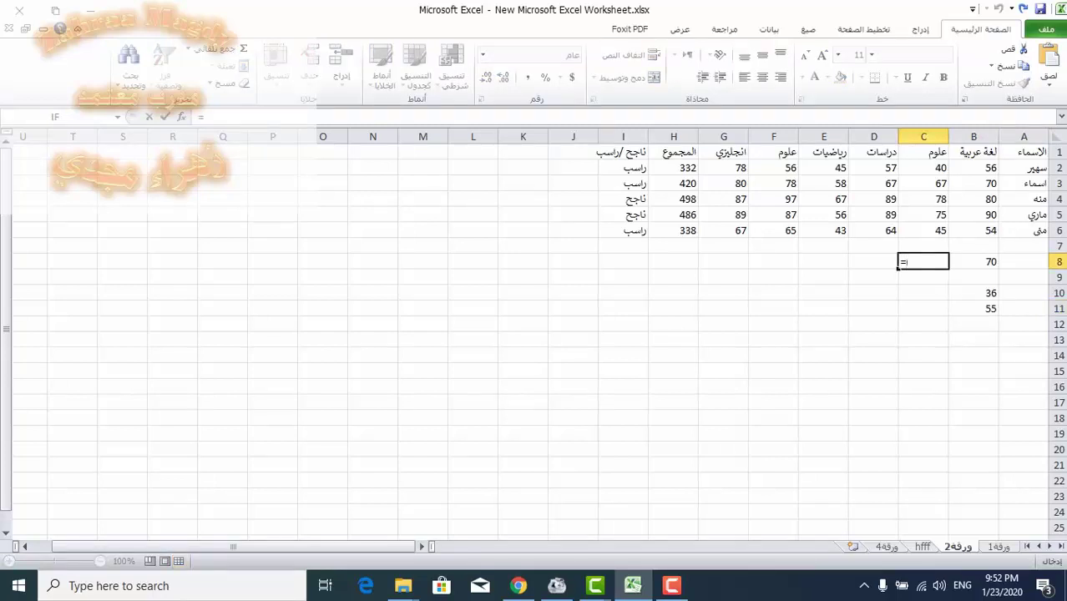
pyautogui.write('max')
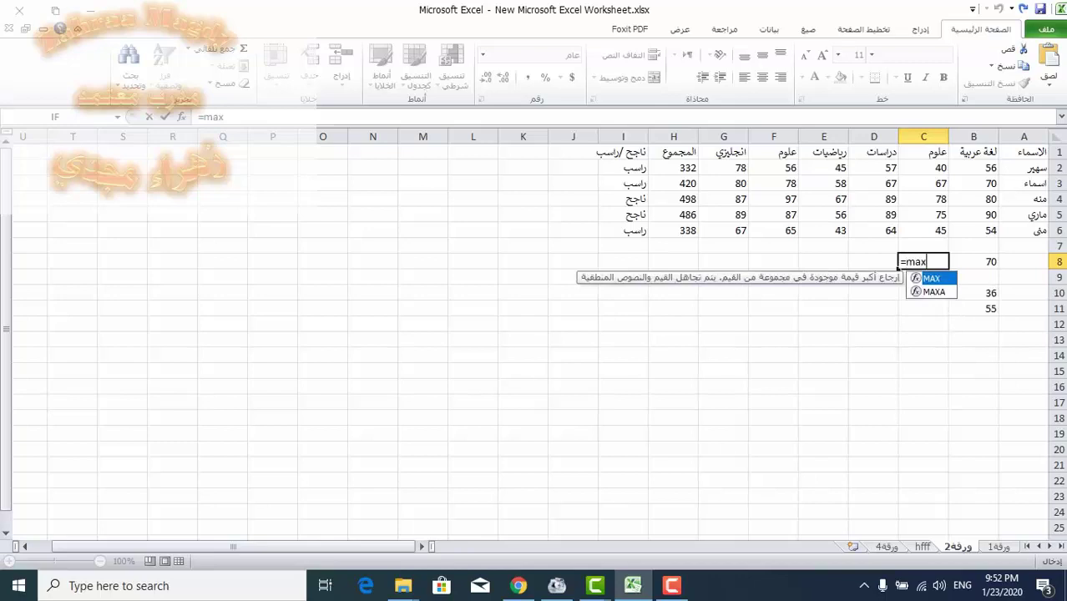
pyautogui.write('(')
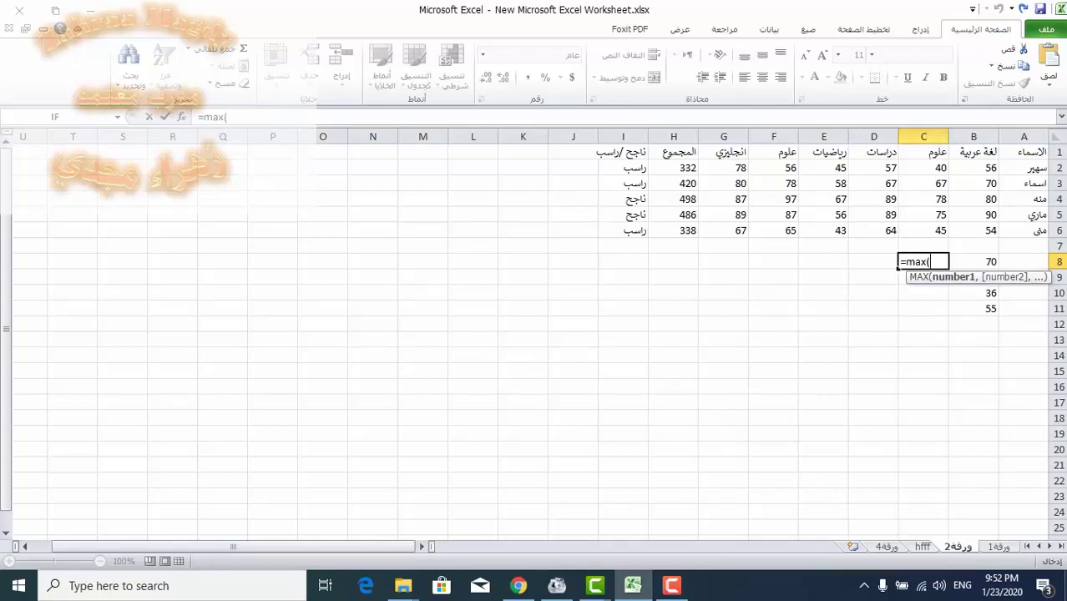
pyautogui.click(923, 168)
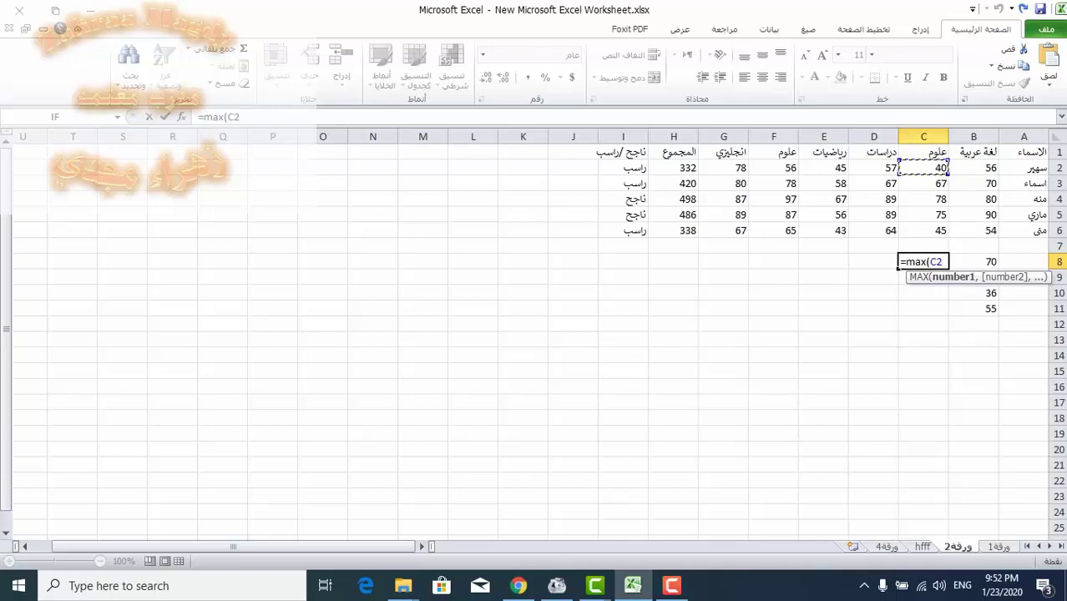
pyautogui.press('F8')
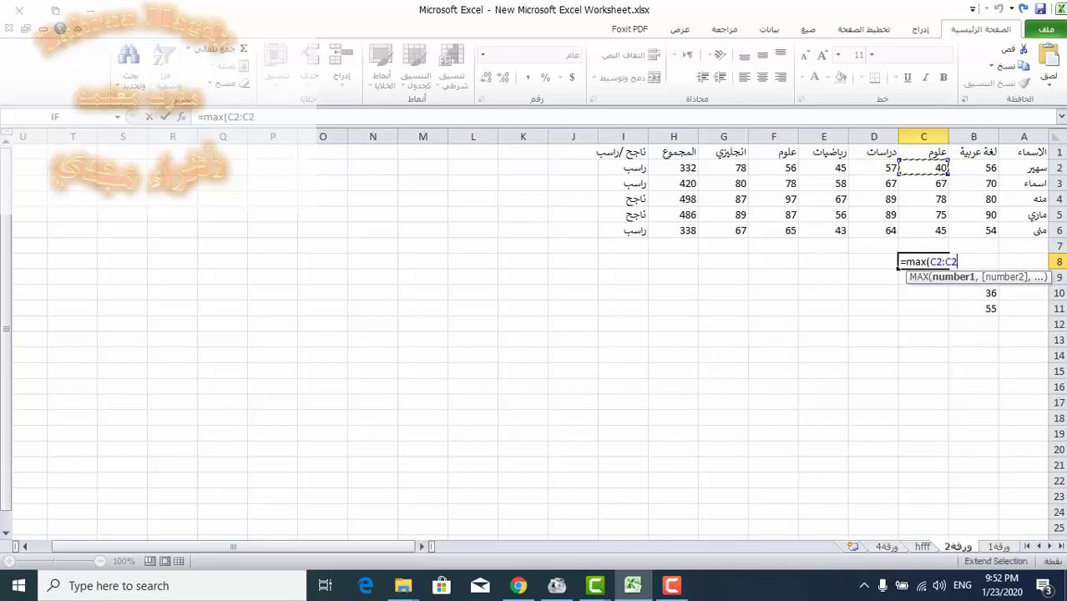
pyautogui.press('Down')
pyautogui.press('Down')
pyautogui.press('Down')
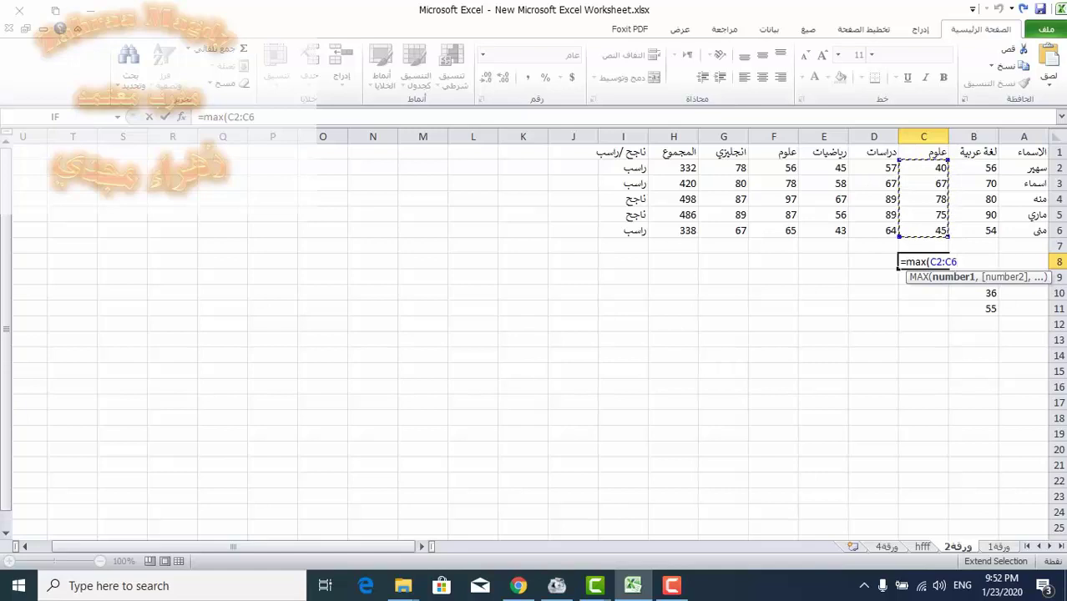
pyautogui.write(')')
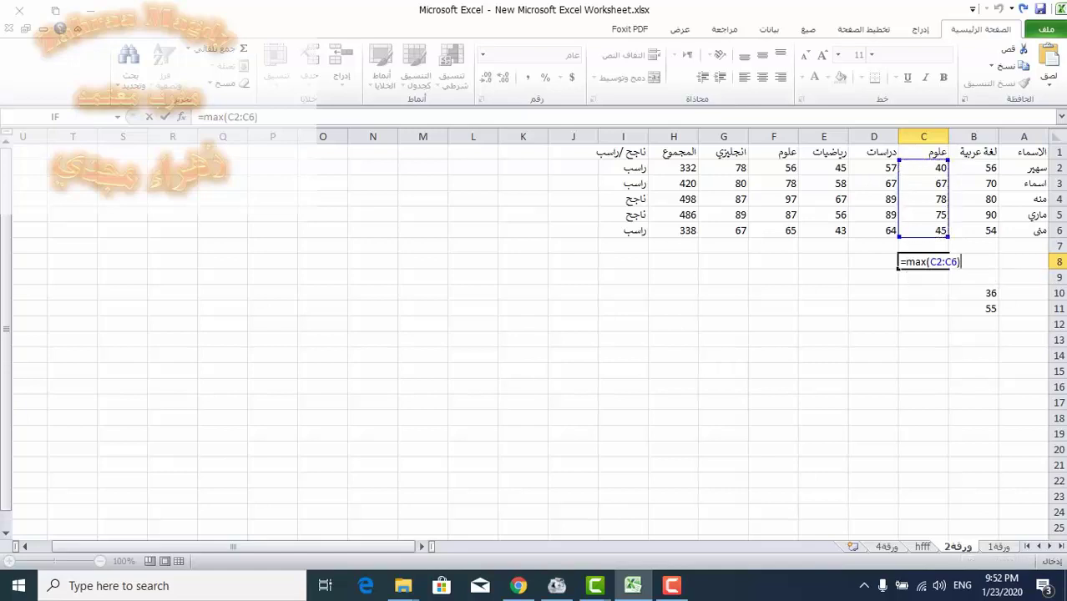
pyautogui.hotkey('ctrl', 'Return')
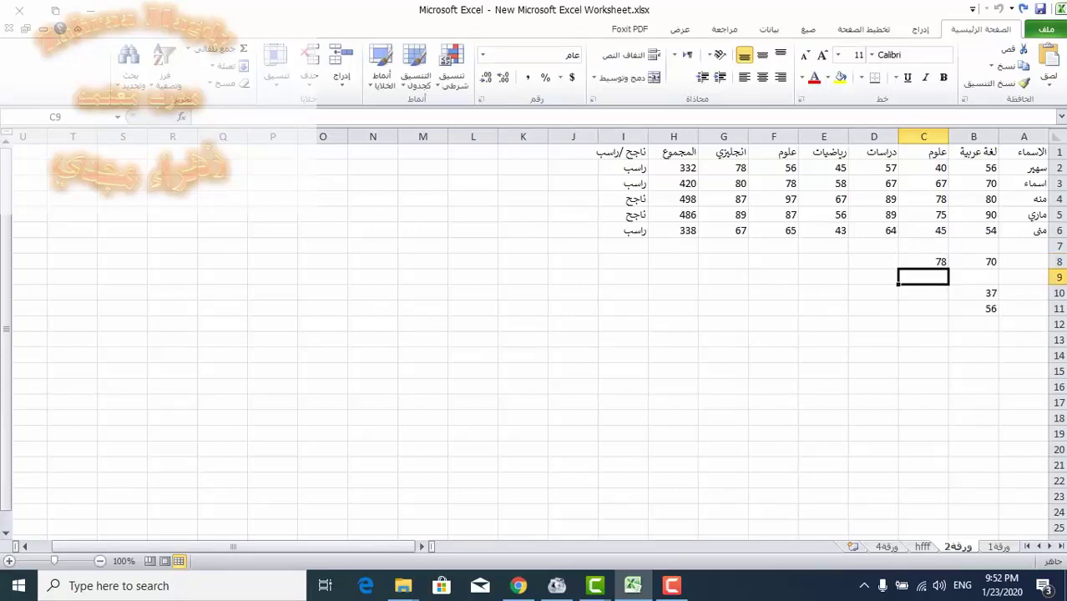
# Enter =MIN(C2:C6) in C9 to get the lowest علوم mark, 40
pyautogui.write('=min')
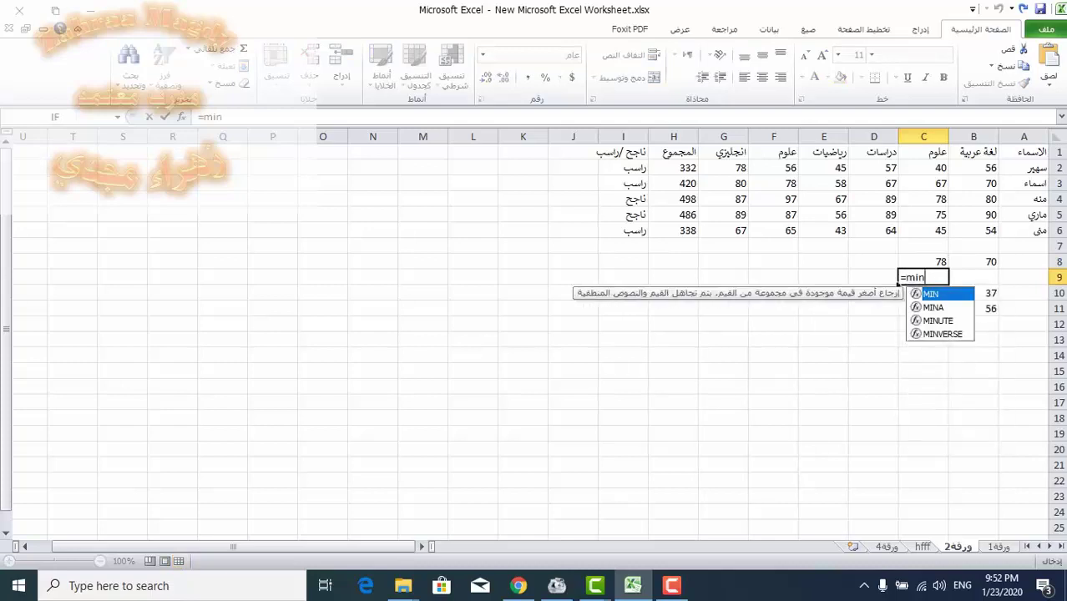
pyautogui.write('(')
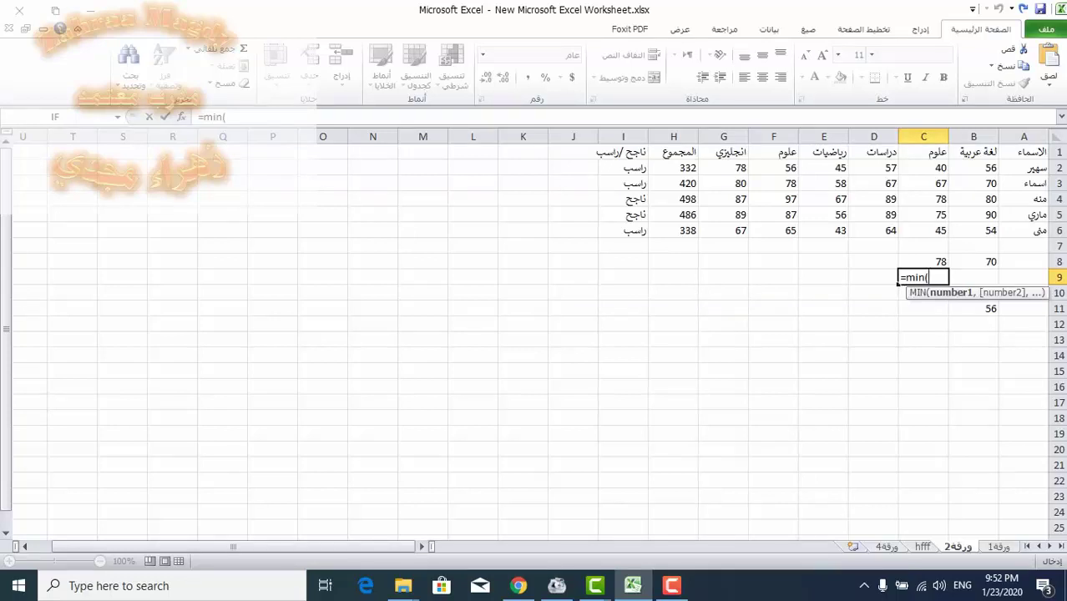
pyautogui.click(923, 168)
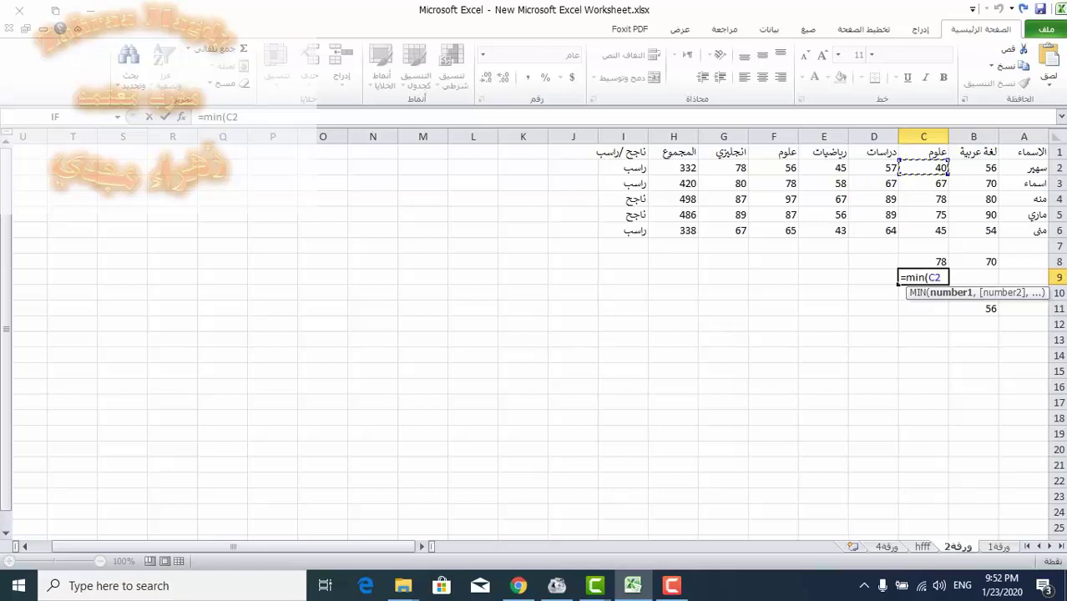
pyautogui.press('F8')
pyautogui.press('Down')
pyautogui.press('Down')
pyautogui.press('Down')
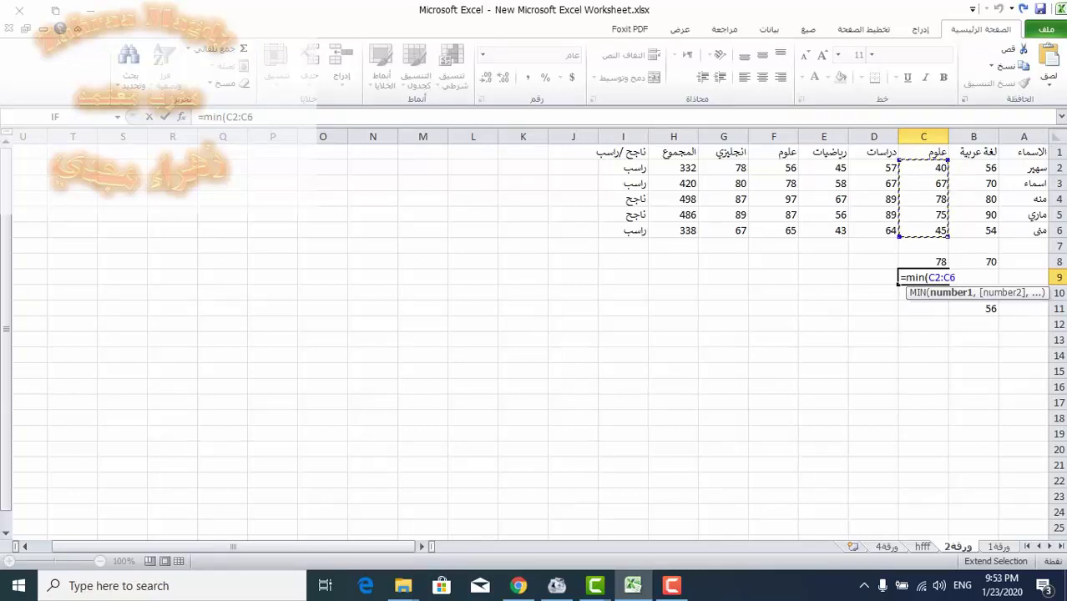
pyautogui.write(')')
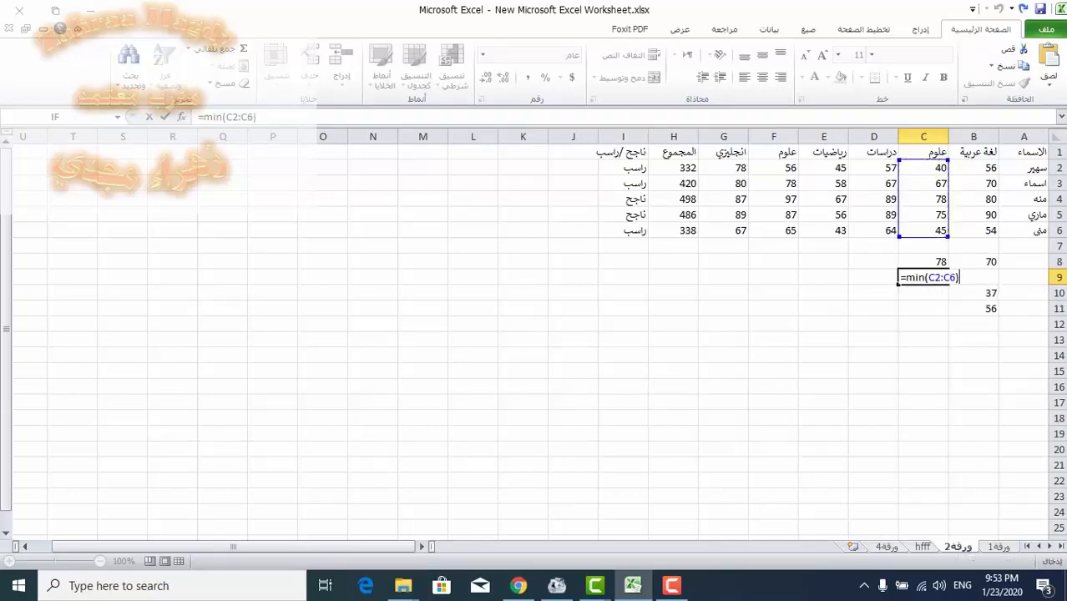
pyautogui.press('Return')
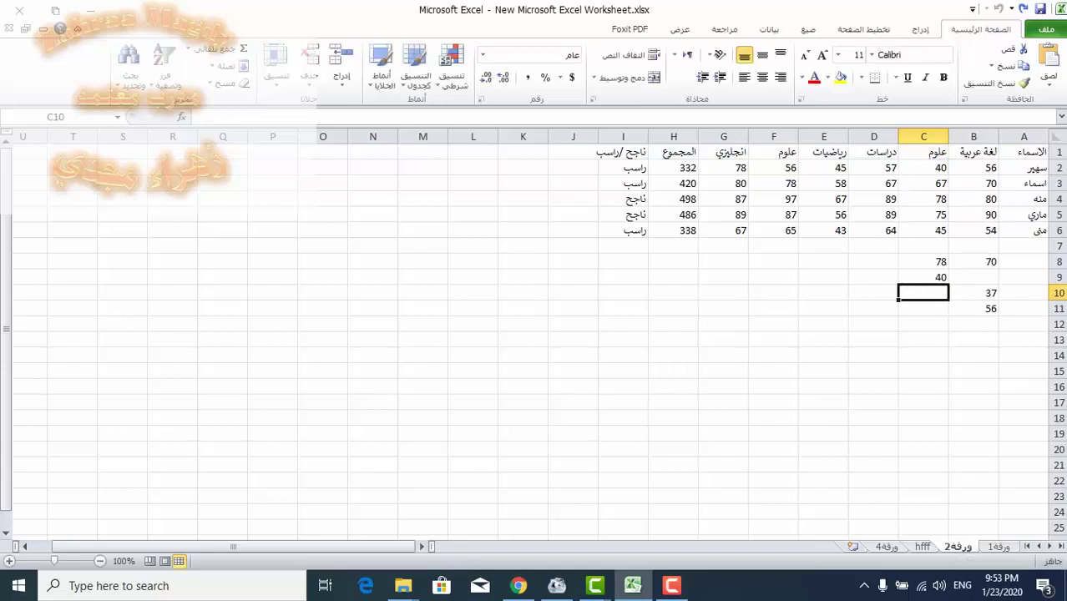
# Review the formulas in C9, H3, I3, B8, B10, B11 and C8
pyautogui.click(923, 277)
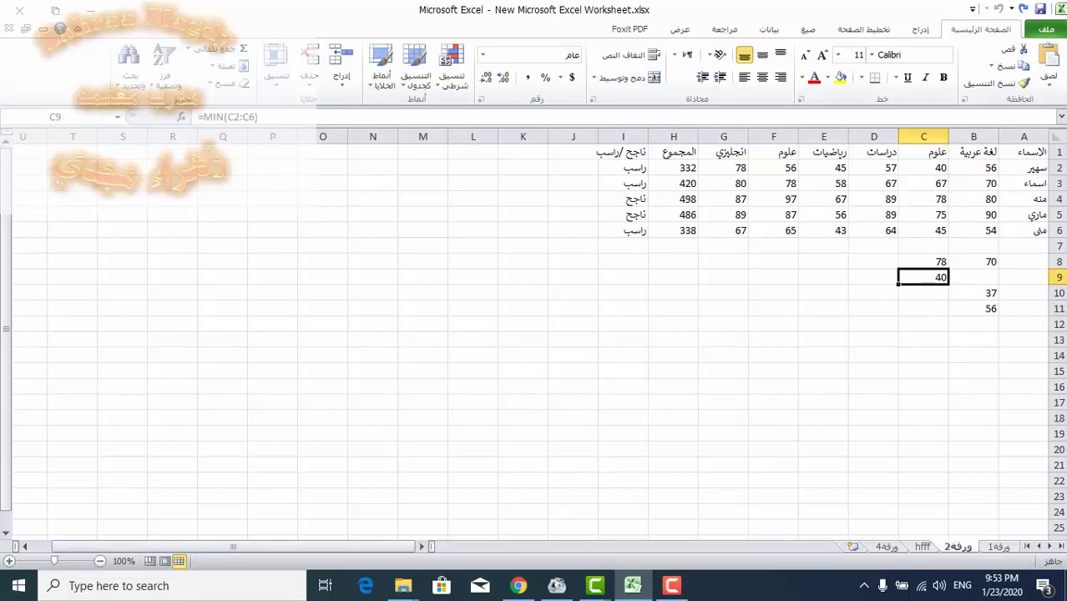
pyautogui.click(673, 183)
pyautogui.click(622, 182)
pyautogui.click(973, 262)
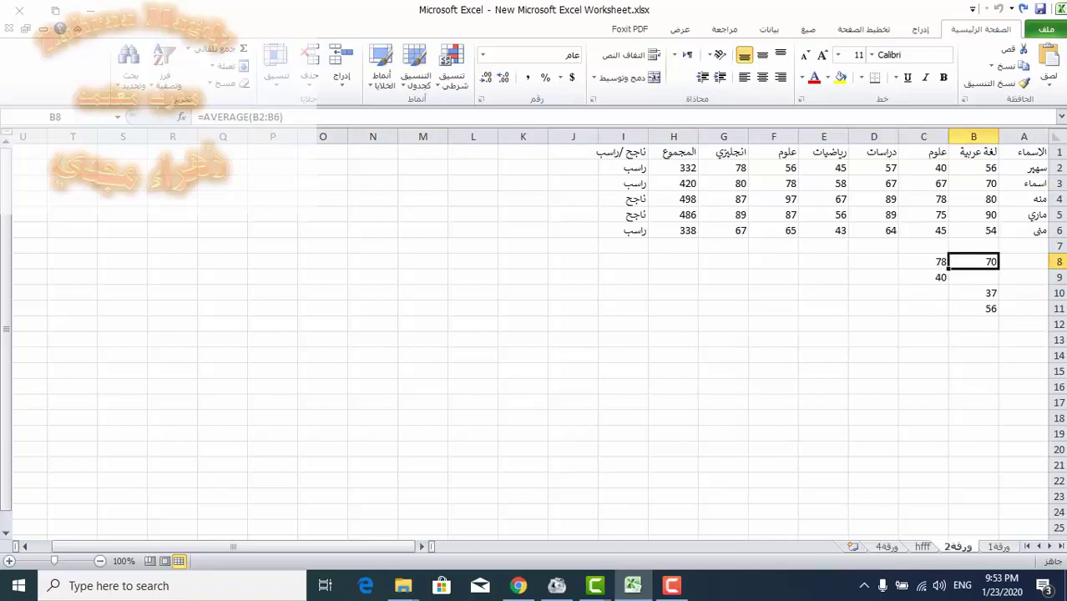
pyautogui.click(974, 292)
pyautogui.click(973, 308)
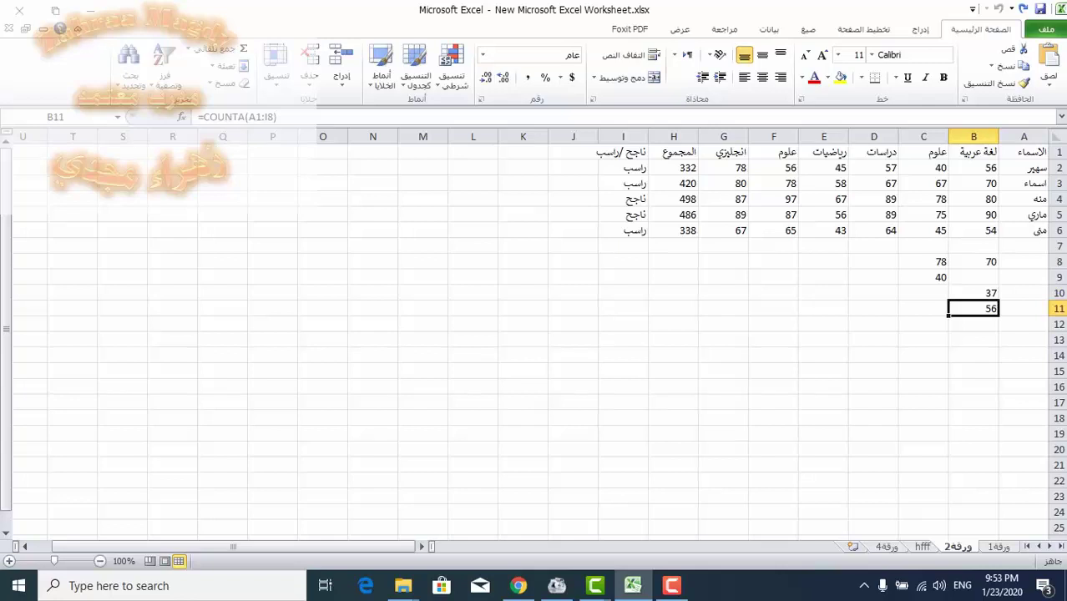
pyautogui.click(923, 261)
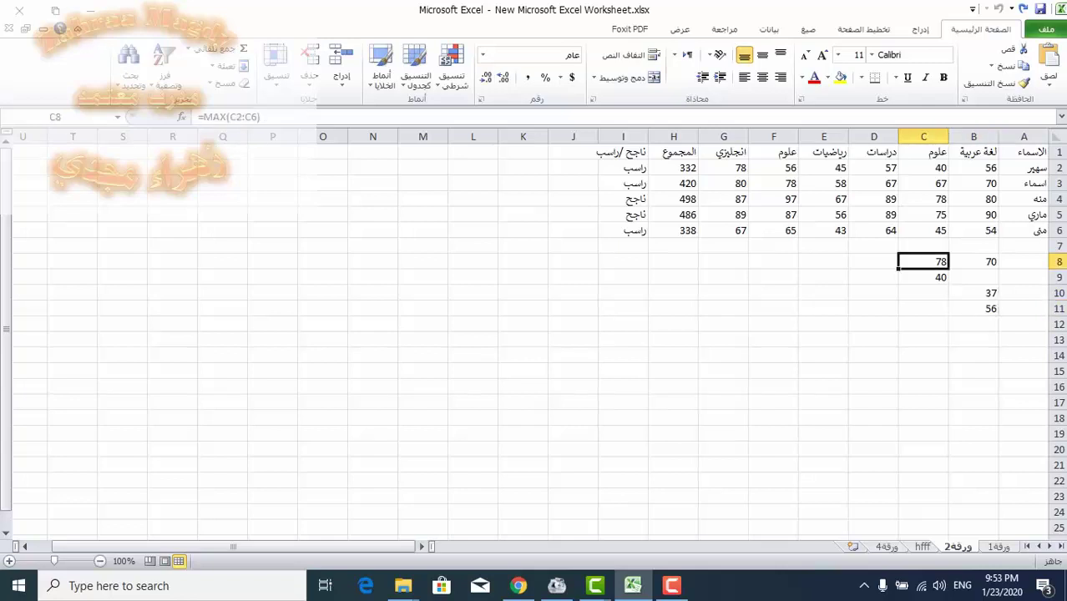
pyautogui.click(923, 277)
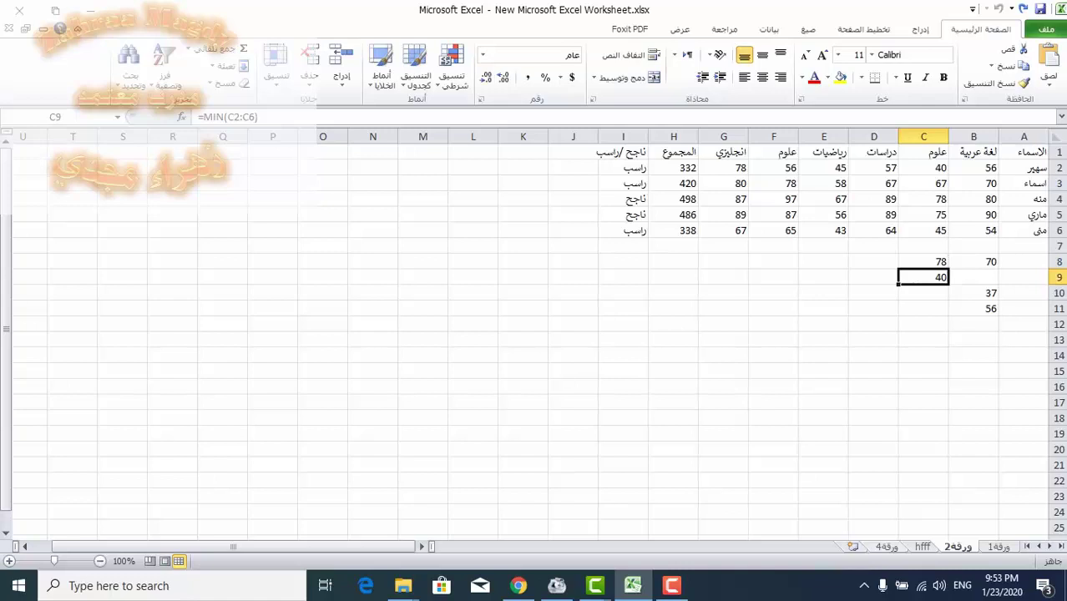
# On sheet ورقة1, autofit column B so the heading الوحدات المباعة shows fully
pyautogui.hotkey('ctrl', 'pageup')
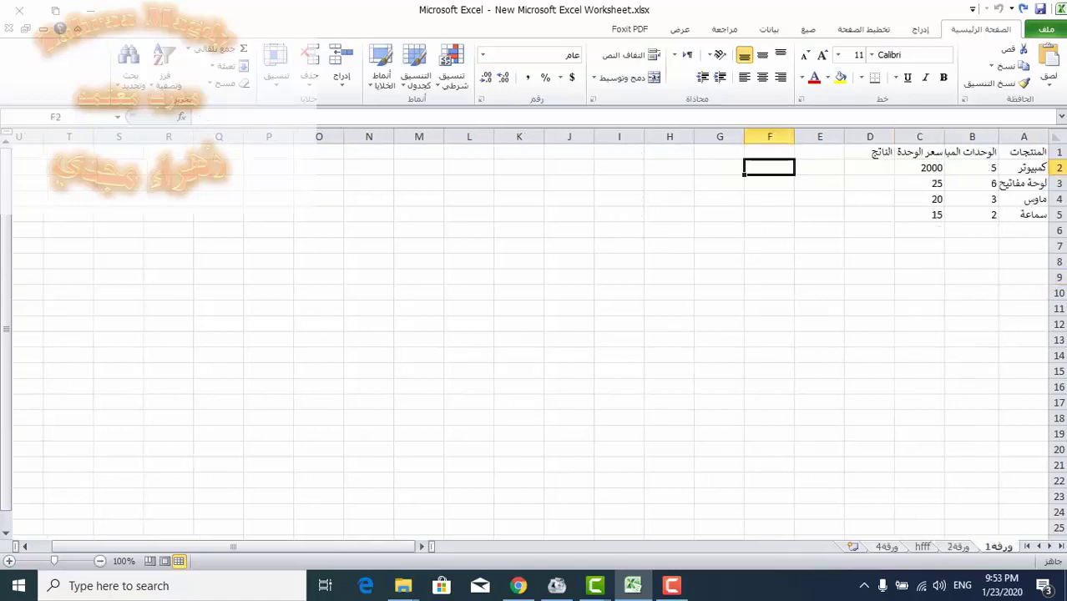
pyautogui.click(869, 167)
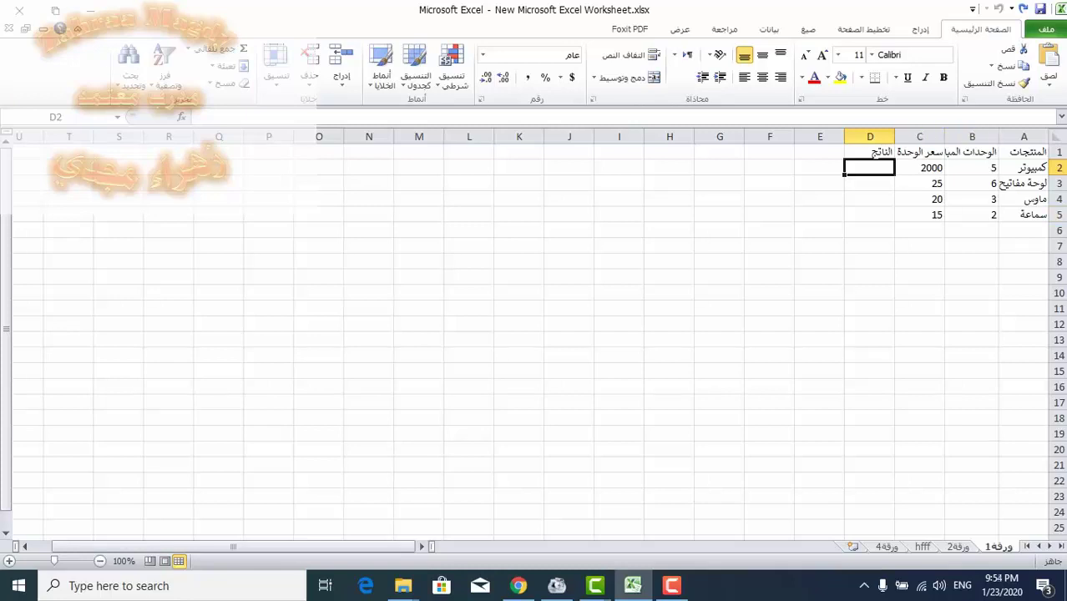
pyautogui.doubleClick(946, 136)
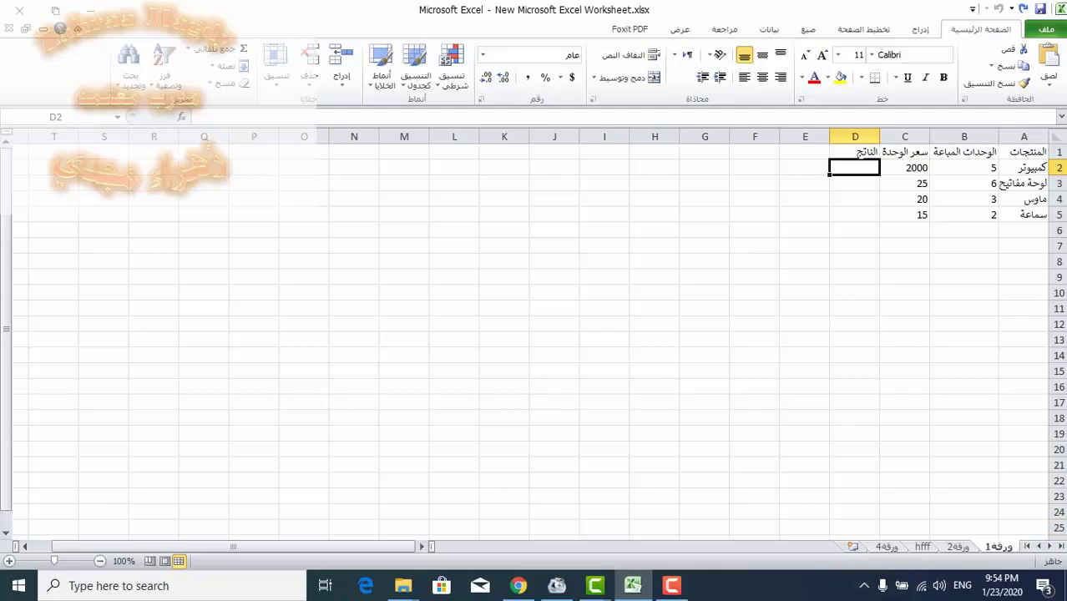
# Enter =B2*C2 in D2, multiplying units sold by unit price to give 10000
pyautogui.write('=')
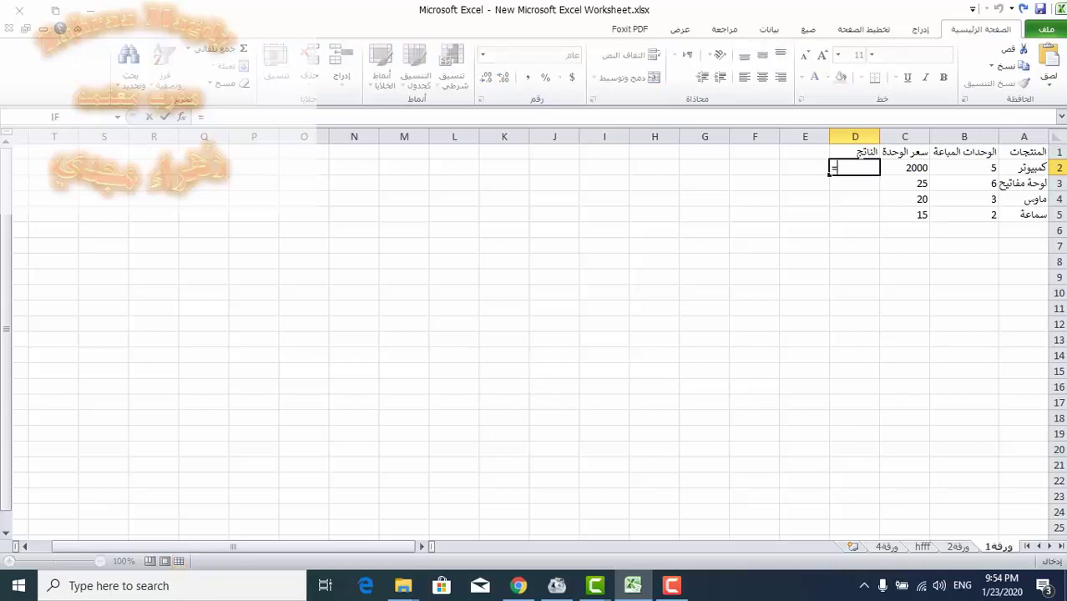
pyautogui.click(964, 167)
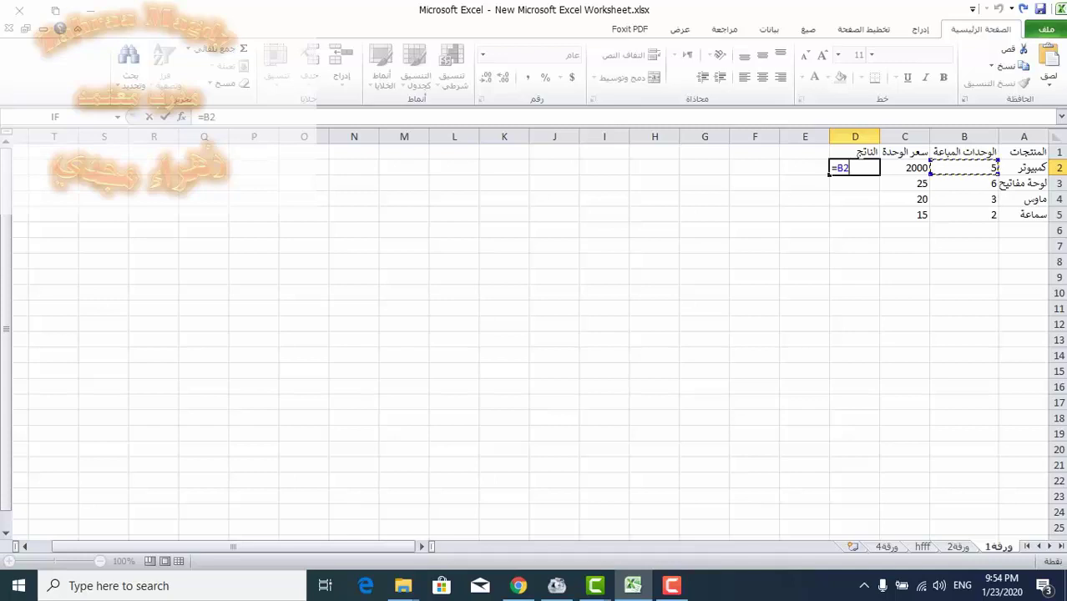
pyautogui.write('*')
pyautogui.click(905, 168)
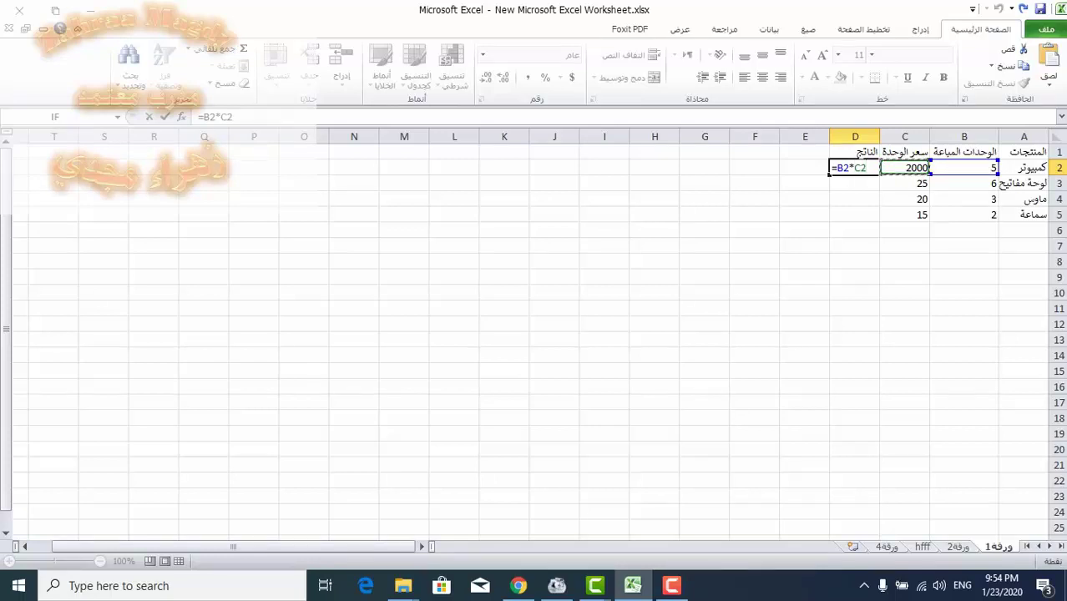
pyautogui.press('Return')
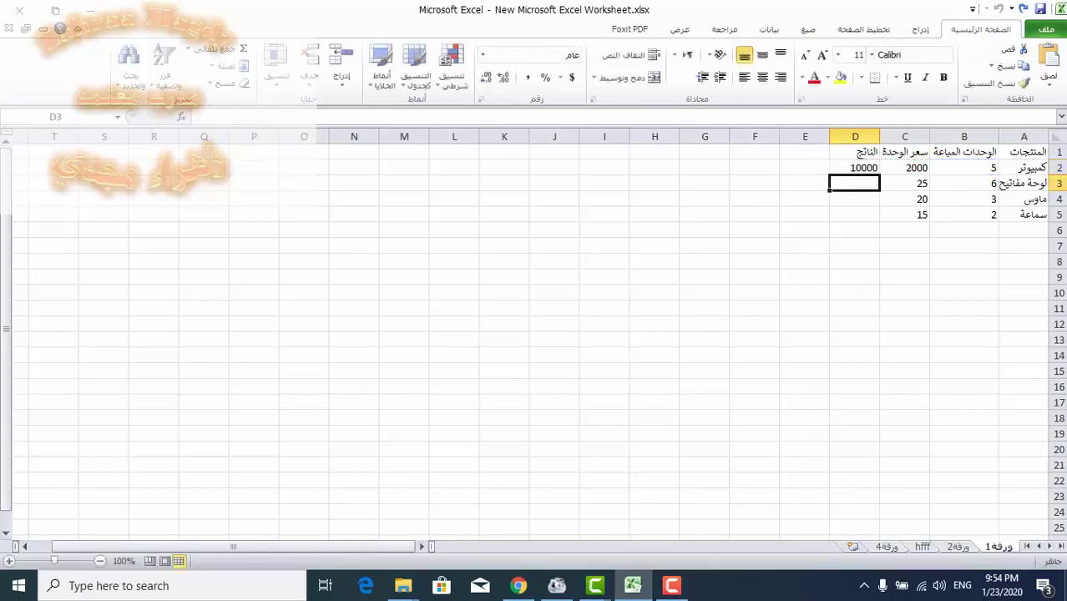
pyautogui.click(855, 168)
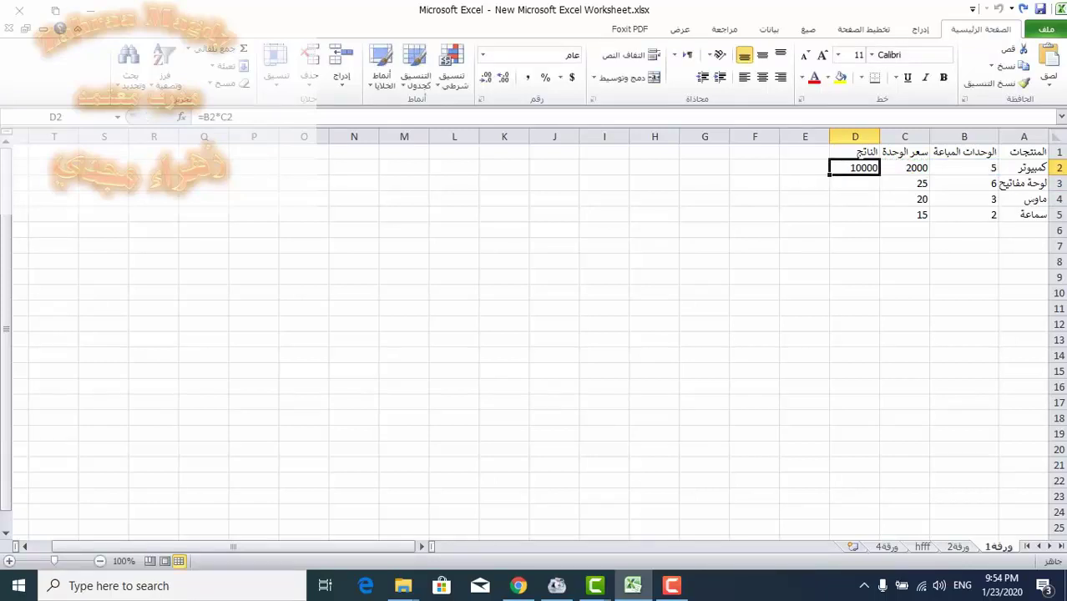
pyautogui.click(805, 168)
pyautogui.write('=')
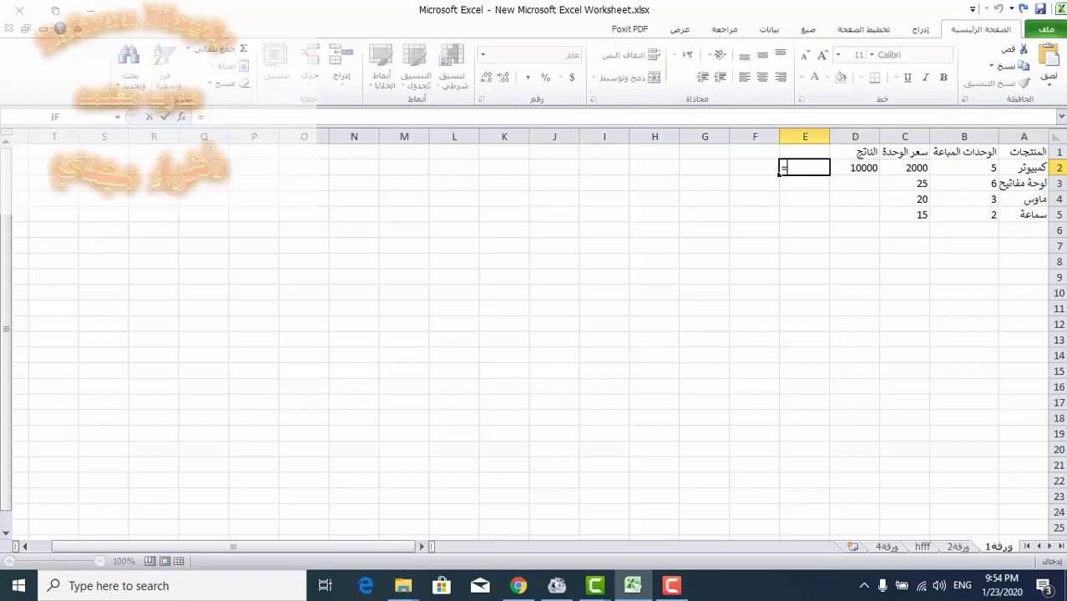
pyautogui.click(964, 168)
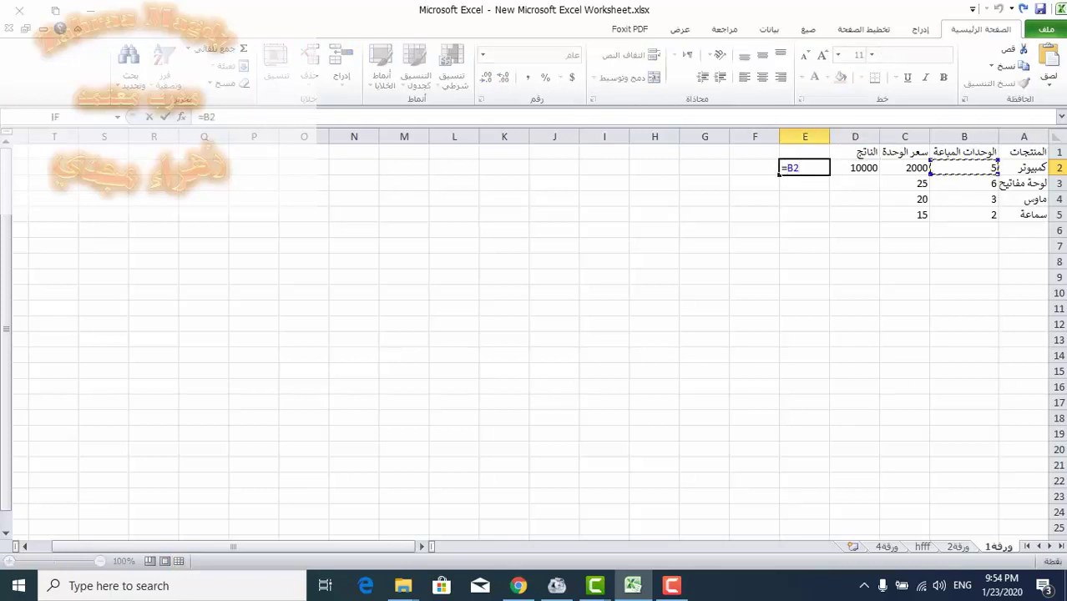
pyautogui.write('*')
pyautogui.write('2')
pyautogui.press('Return')
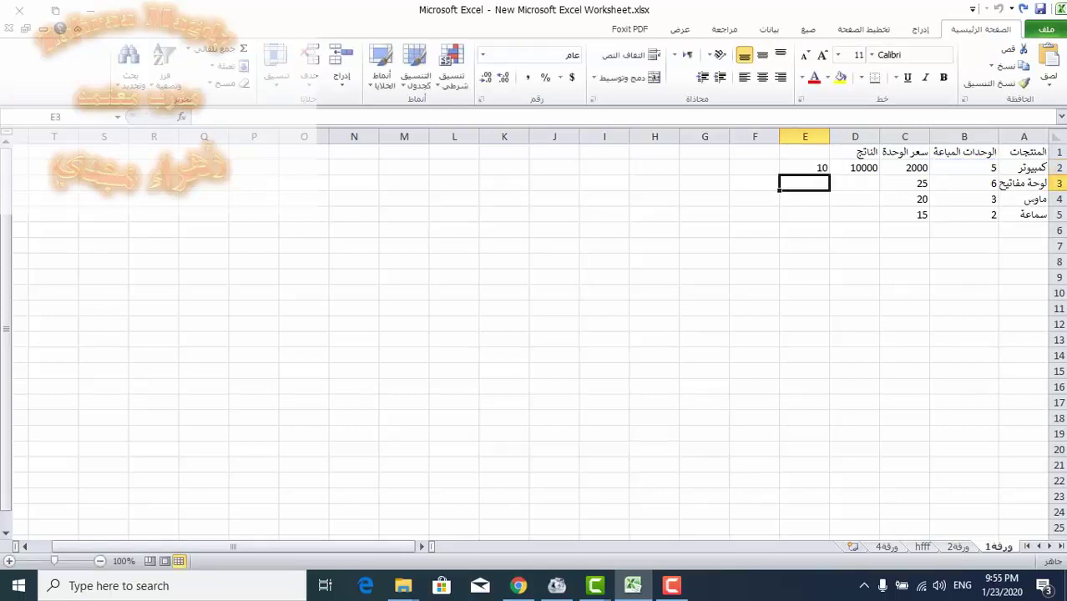
pyautogui.click(804, 167)
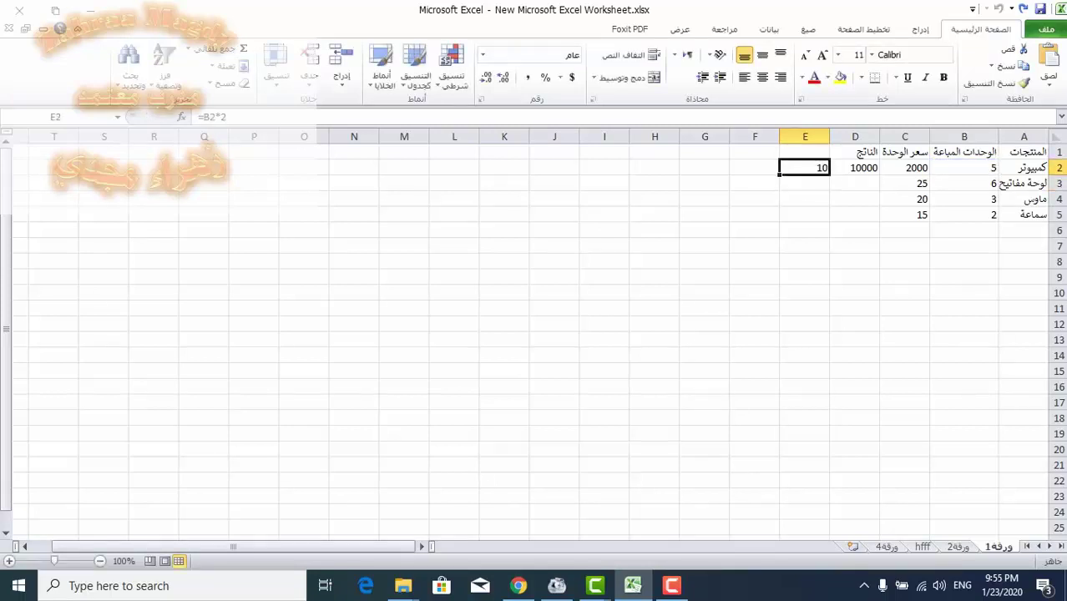
pyautogui.press('Delete')
pyautogui.click(855, 168)
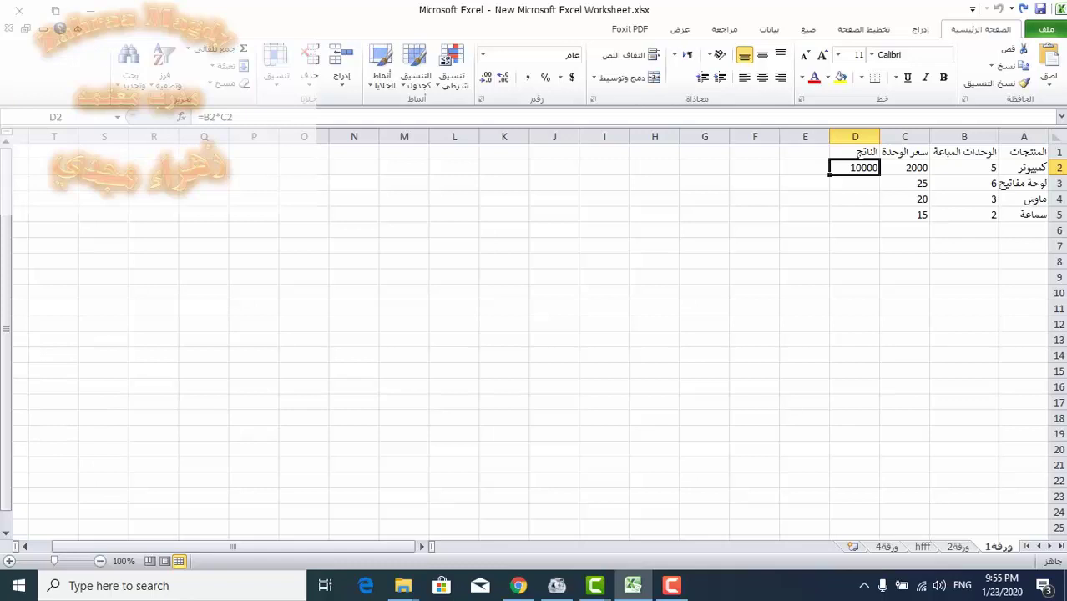
# Fill the D2 formula down to D5, giving 150, 60 and 30
pyautogui.moveTo(829, 174); pyautogui.dragTo(831, 220)
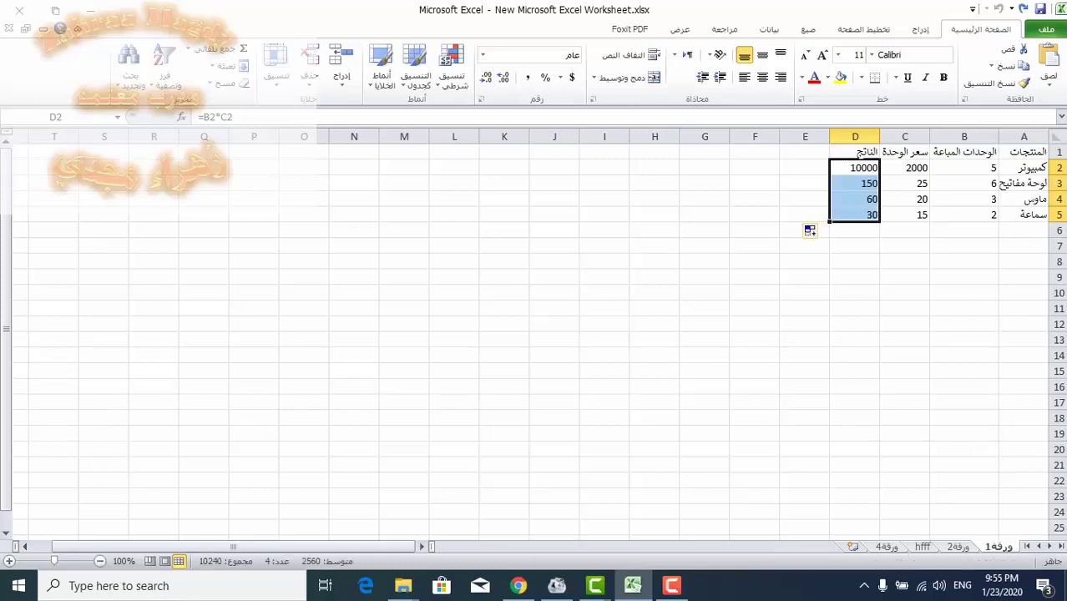
pyautogui.click(803, 167)
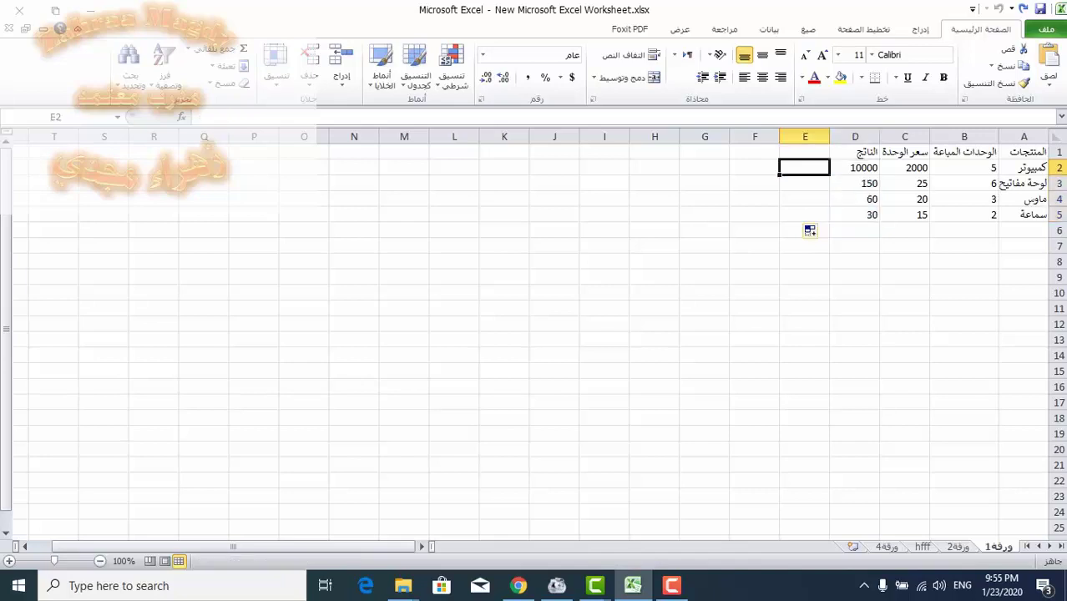
pyautogui.click(855, 167)
pyautogui.click(804, 167)
pyautogui.click(804, 151)
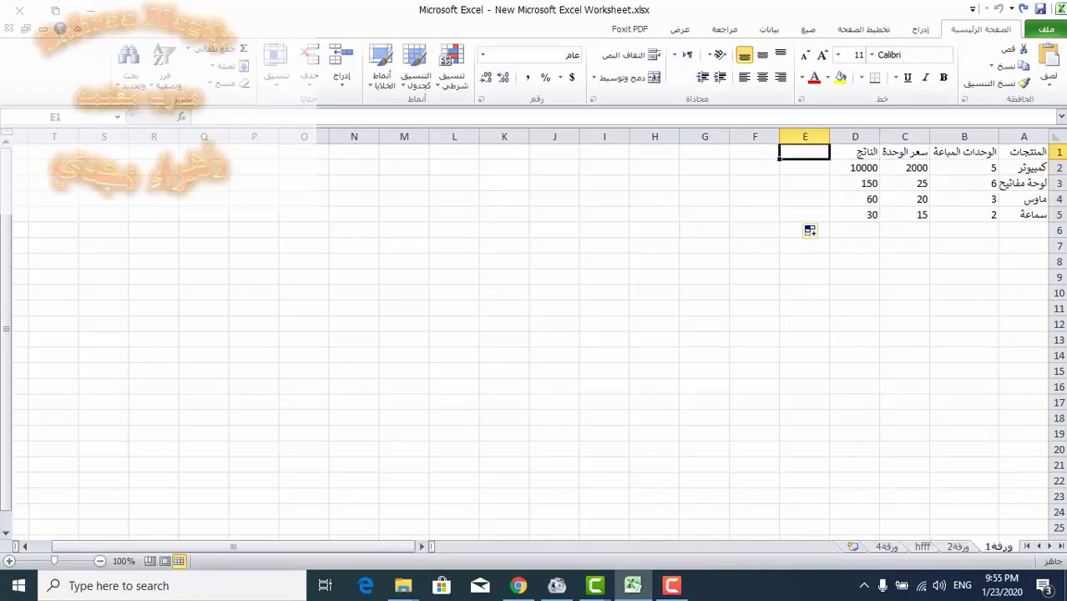
pyautogui.click(855, 167)
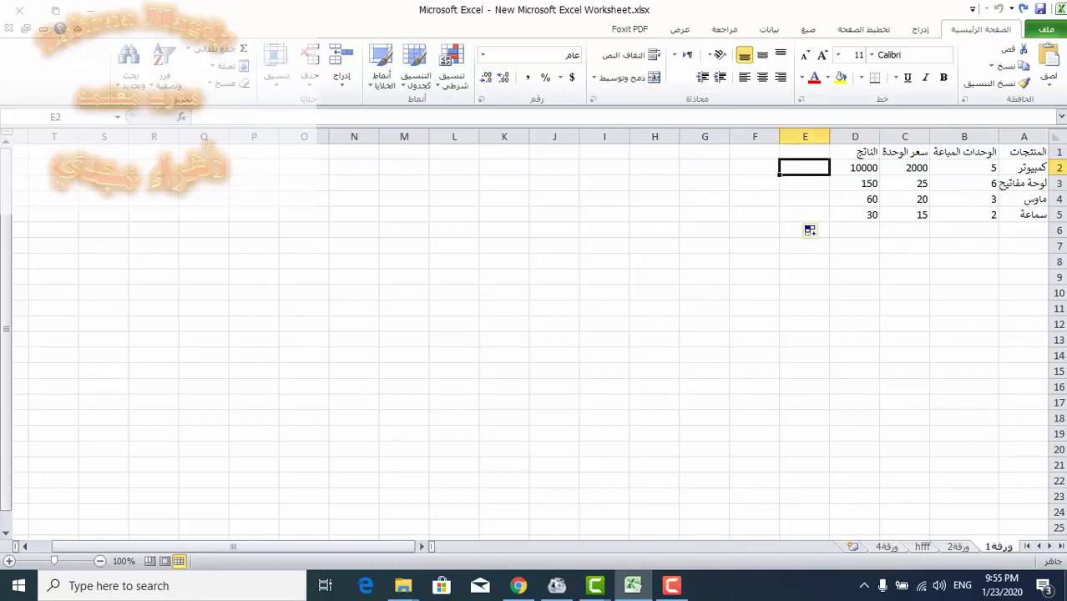
# Enter =D2/2 in E2 and fill it down to E5 (5000, 75, 30, 15)
pyautogui.write('=')
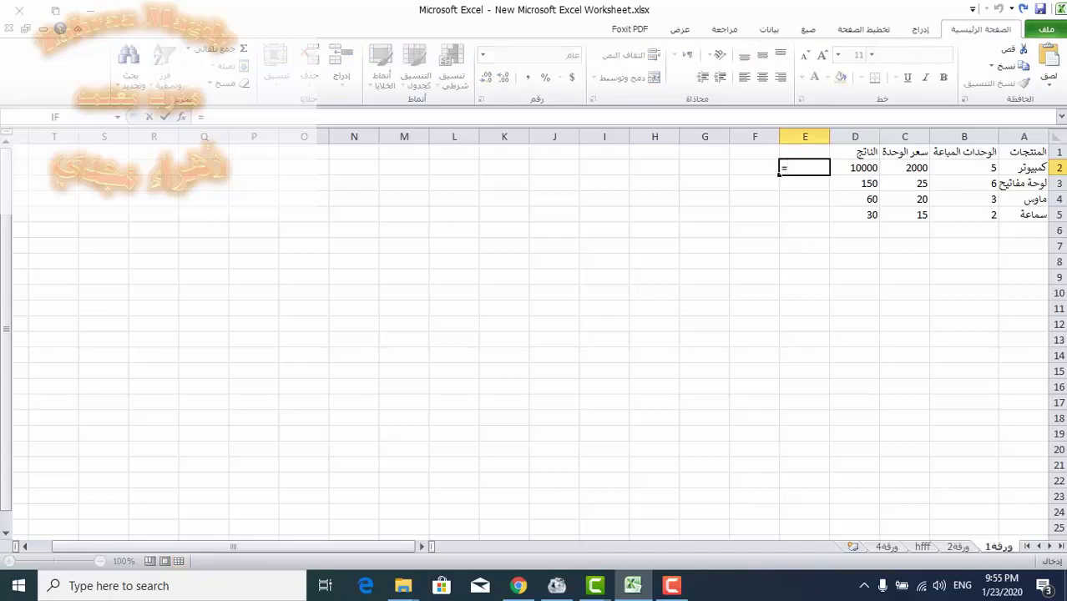
pyautogui.press('Left')
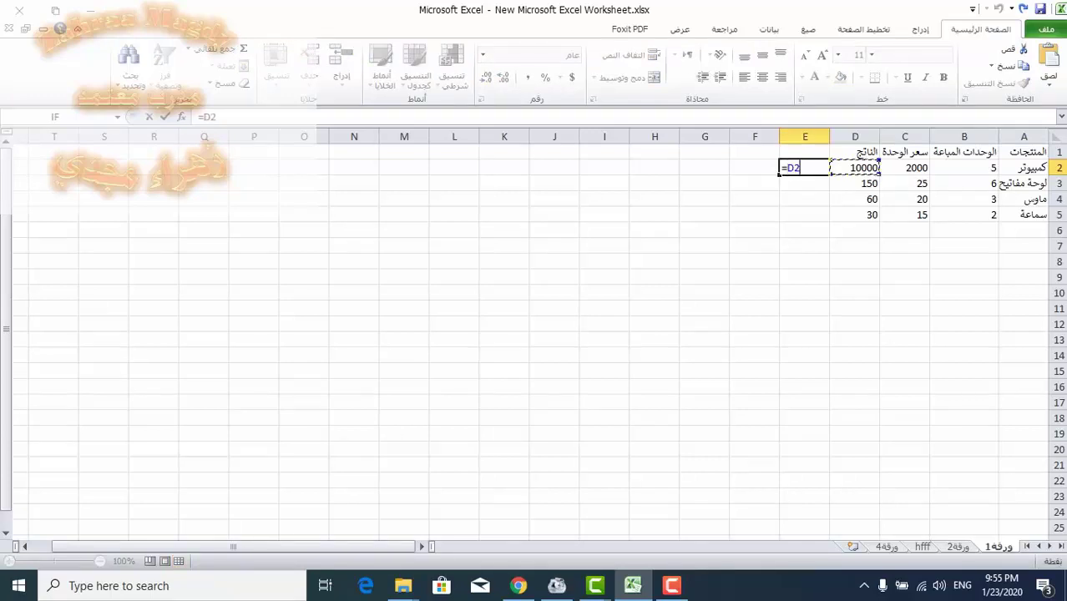
pyautogui.write('/')
pyautogui.write('2')
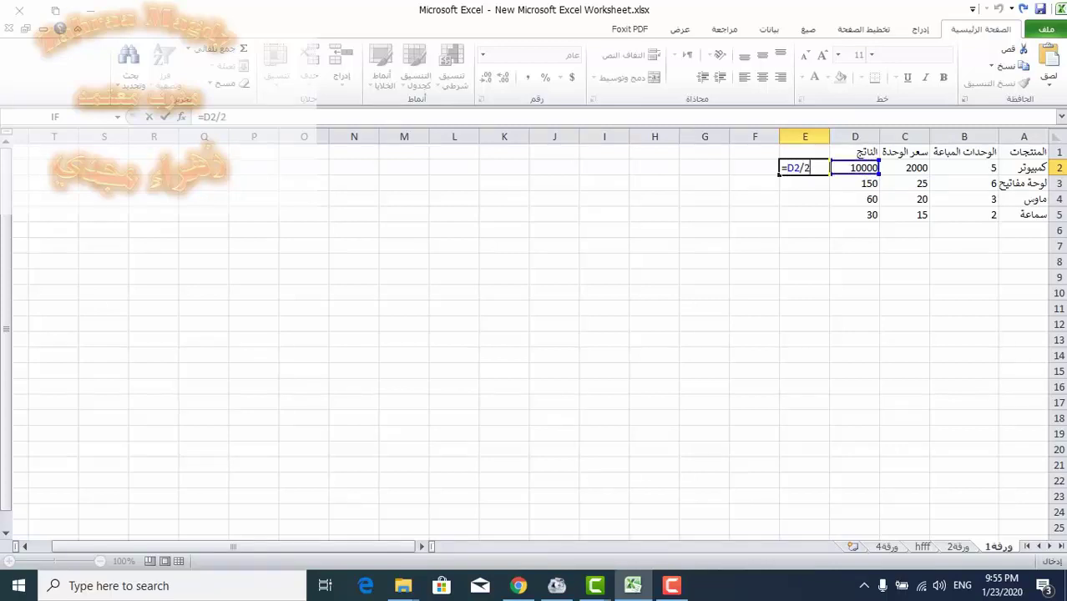
pyautogui.press('Return')
pyautogui.press('Up')
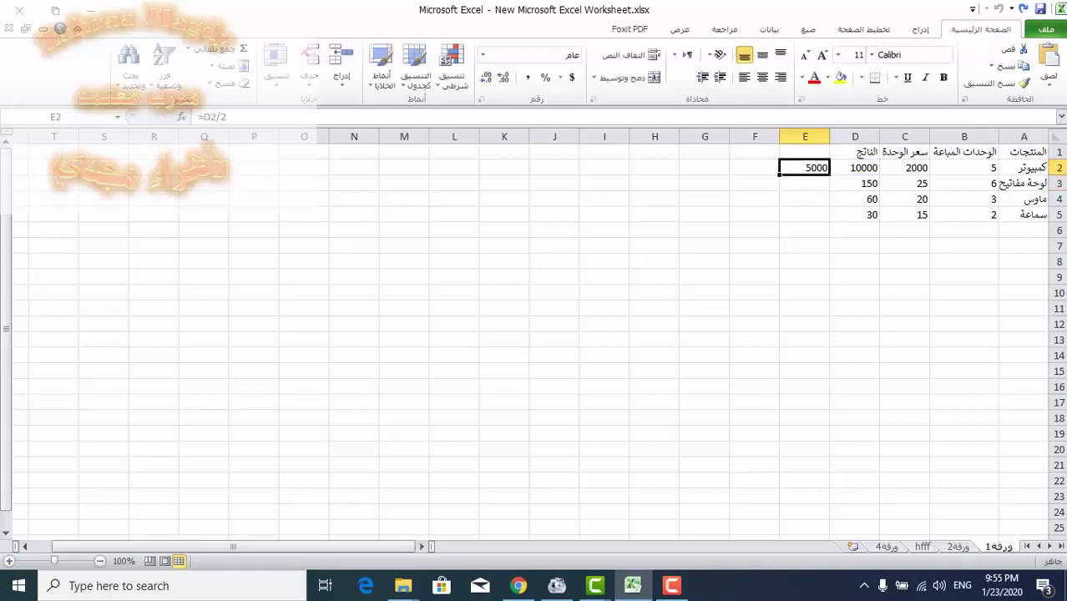
pyautogui.moveTo(829, 174); pyautogui.dragTo(826, 221)
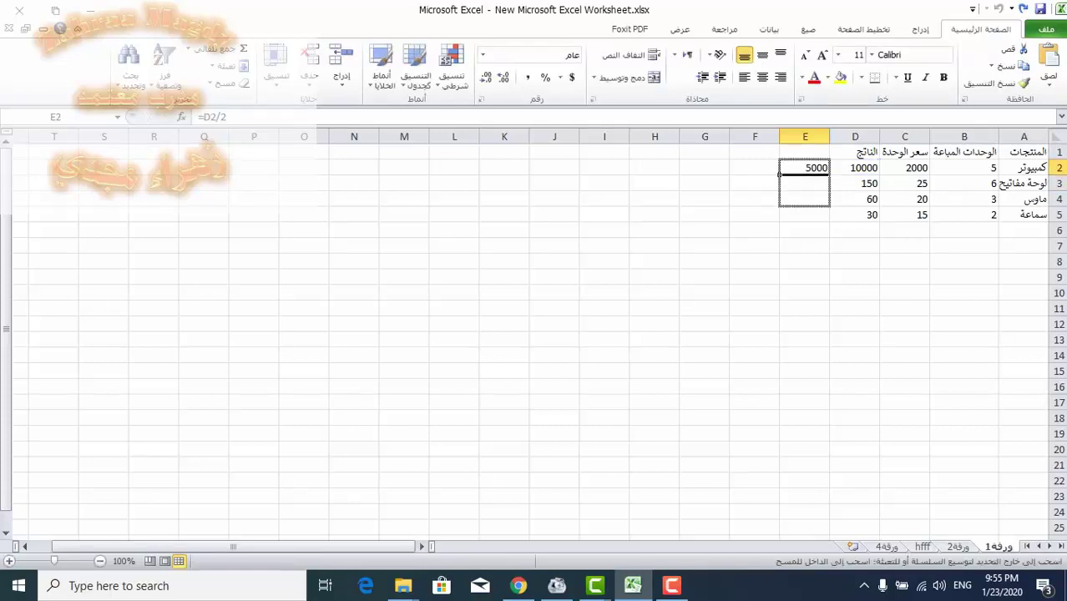
# Give column E the heading نصيب الشركاء in E1
pyautogui.click(804, 151)
pyautogui.write('hgavch')
pyautogui.press('BackSpace')
pyautogui.press('BackSpace')
pyautogui.press('BackSpace')
pyautogui.press('BackSpace')
pyautogui.press('BackSpace')
pyautogui.press('BackSpace')
pyautogui.hotkey('alt', 'shift')
pyautogui.write('نصيب الشركاء')
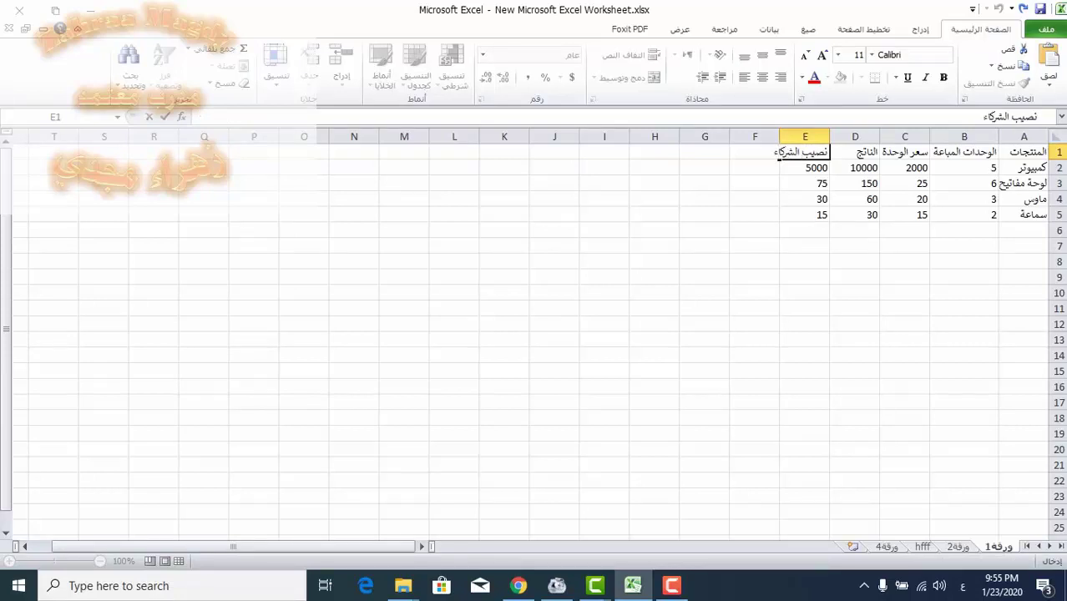
pyautogui.press('Return')
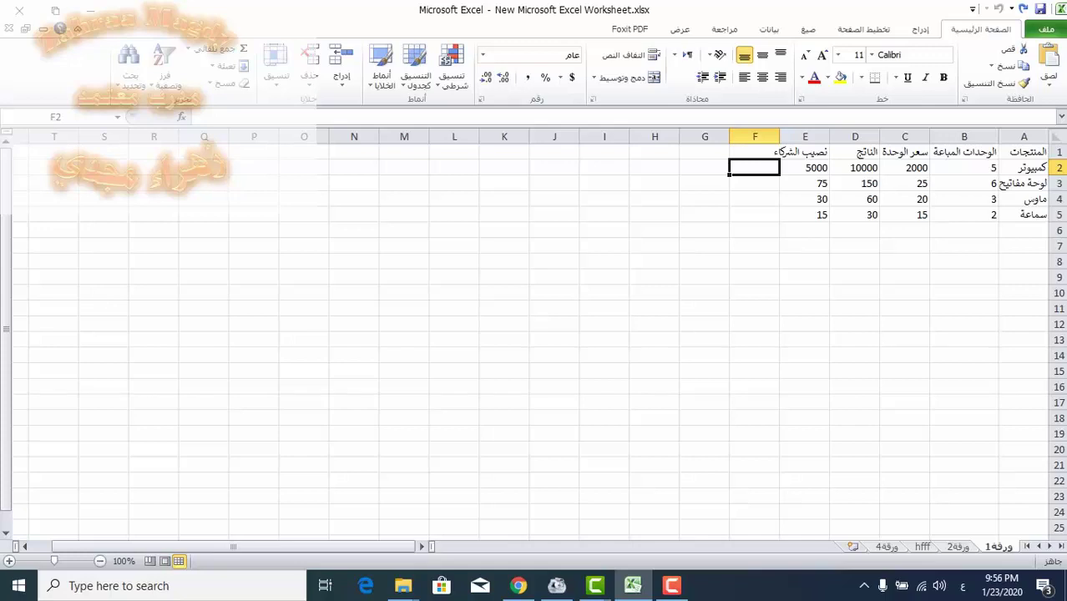
# Type the heading الفرق بين in cell F1
pyautogui.click(754, 152)
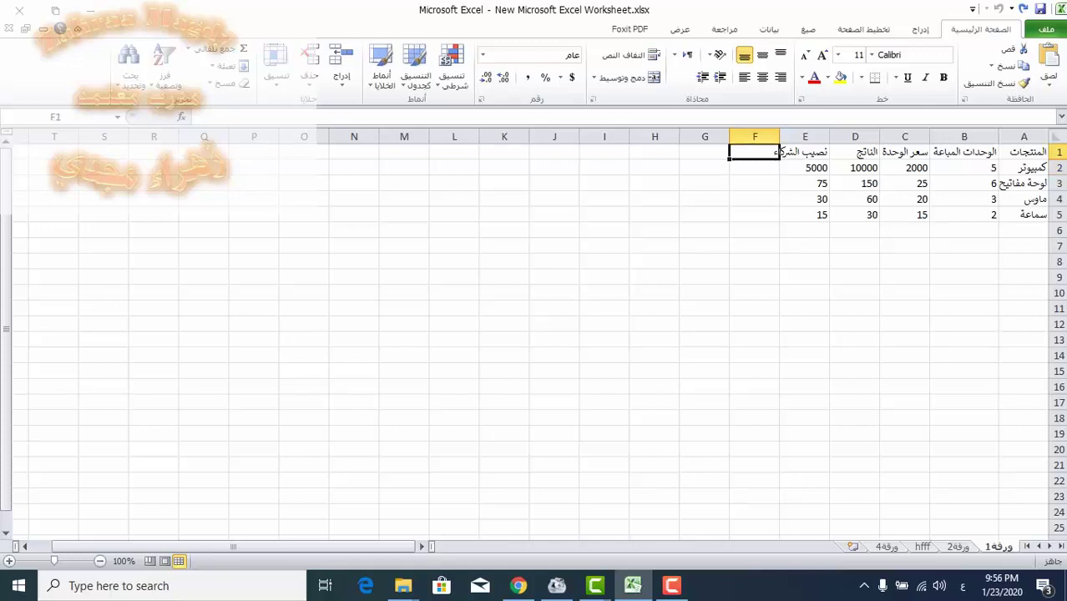
pyautogui.write('الف')
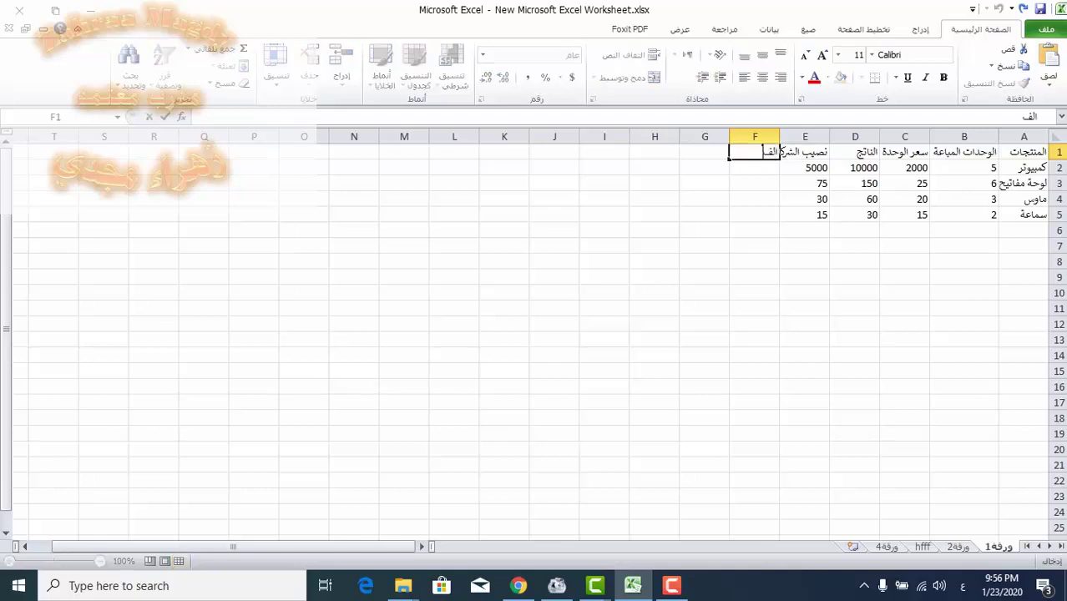
pyautogui.write('رق بين')
pyautogui.press('Return')
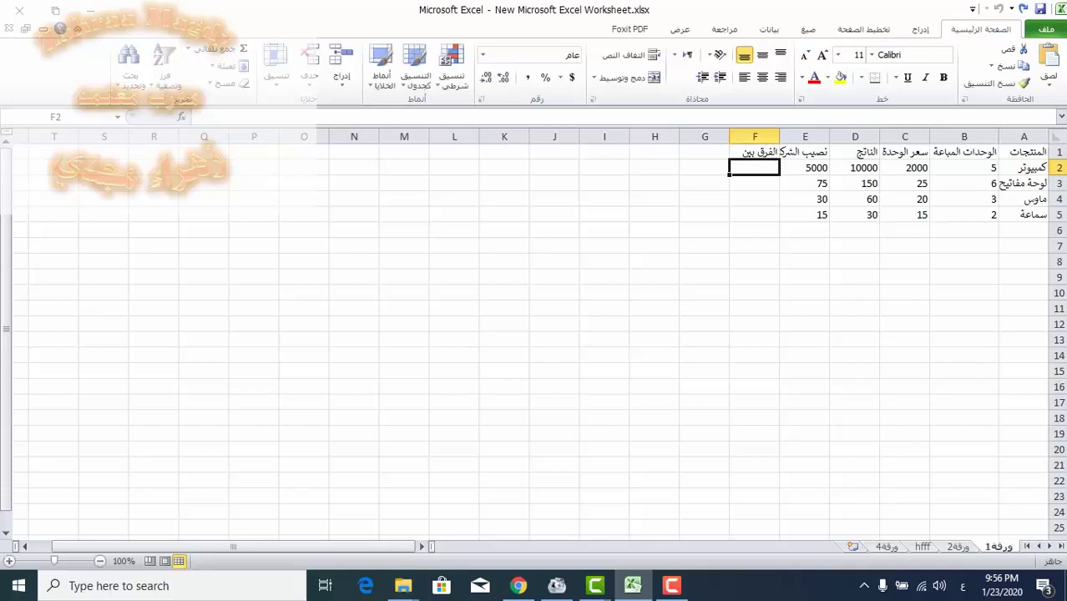
# Enter =C2-D2 in F2 and fill it to F5 (-8000, -125, -40, -15)
pyautogui.write('=')
pyautogui.hotkey('alt', 'shift')
pyautogui.click(903, 166)
pyautogui.write('-')
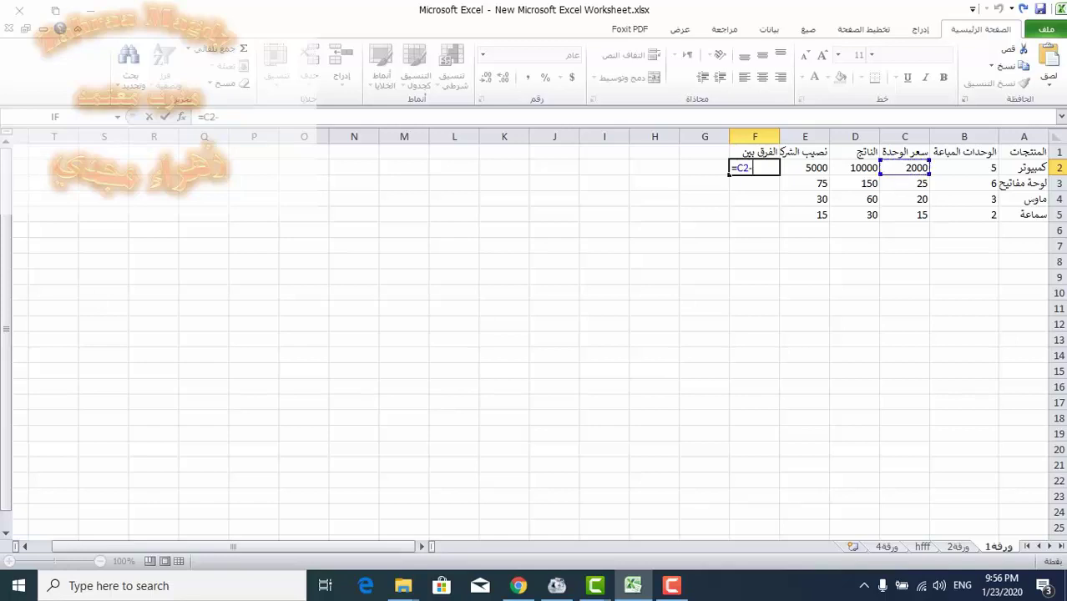
pyautogui.click(855, 167)
pyautogui.press('Return')
pyautogui.click(754, 167)
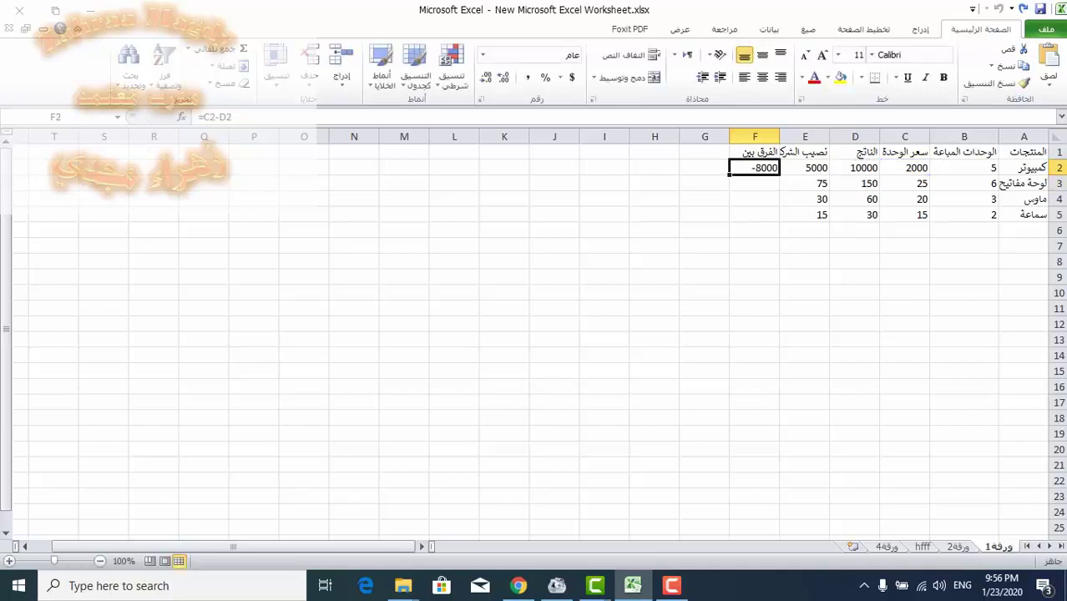
pyautogui.moveTo(779, 175); pyautogui.dragTo(779, 221)
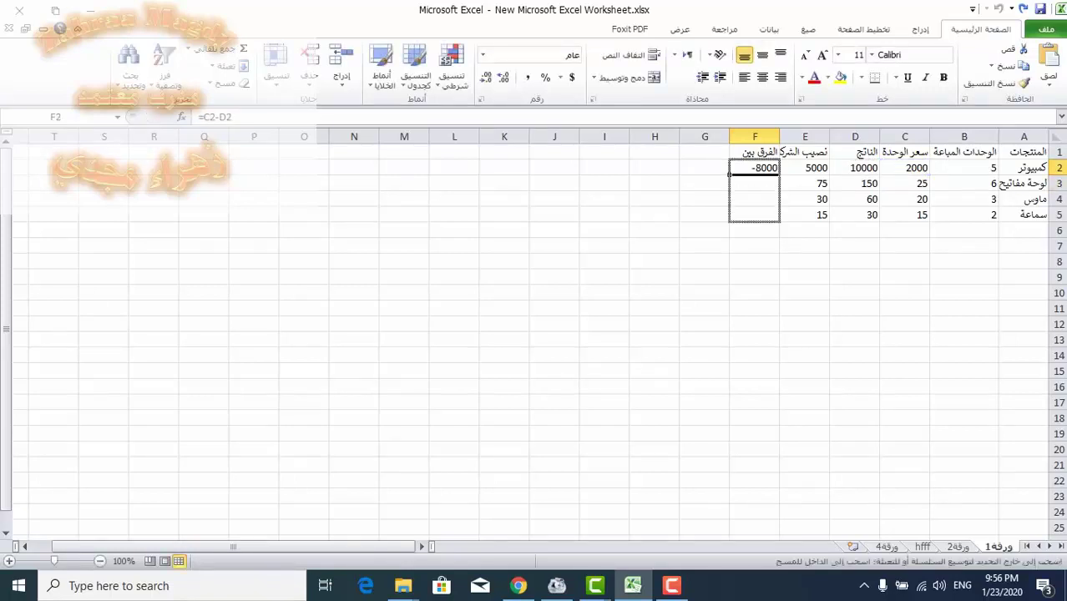
pyautogui.click(705, 152)
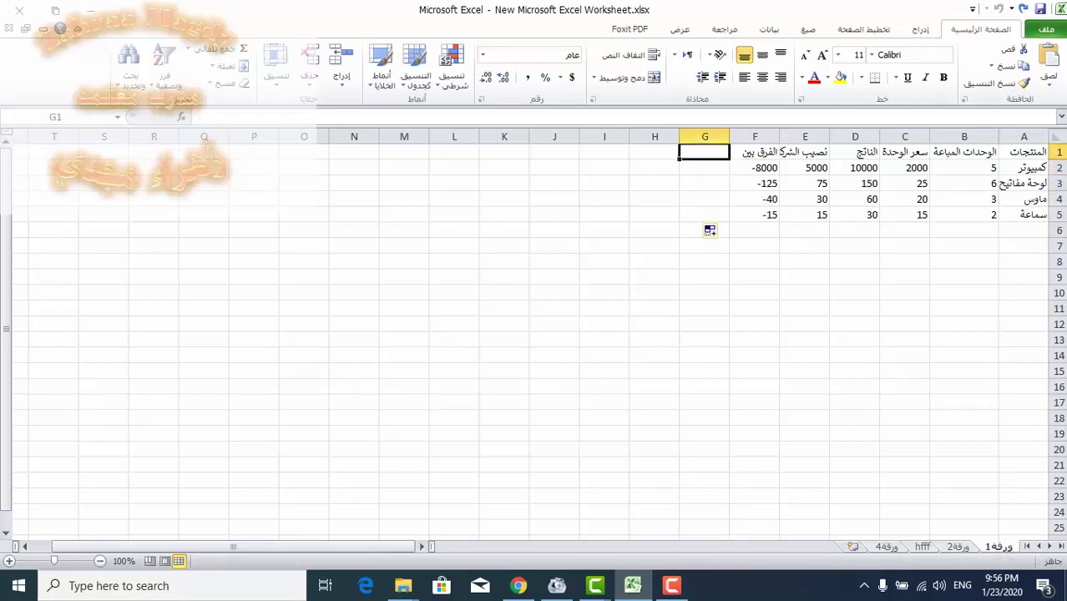
# Put the multiplier value 5 in cell I1
pyautogui.click(604, 152)
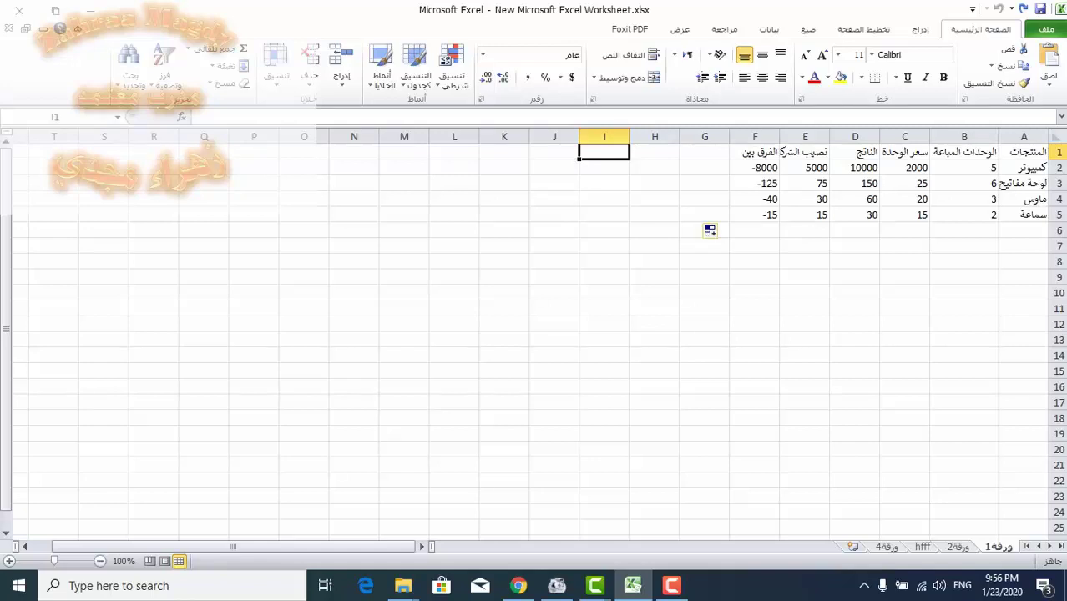
pyautogui.write('5')
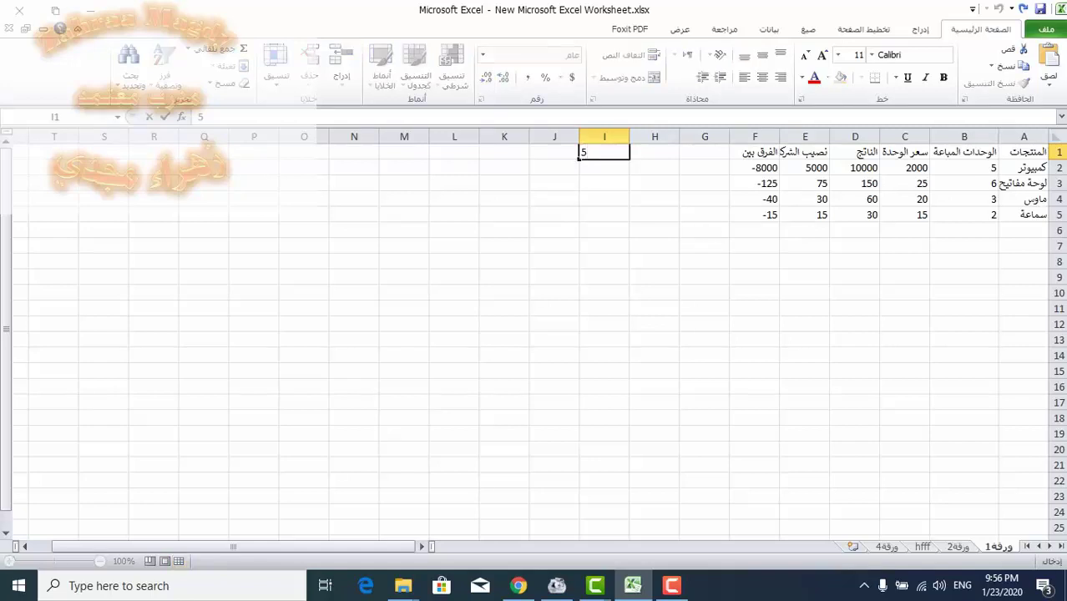
pyautogui.hotkey('ctrl', 'Return')
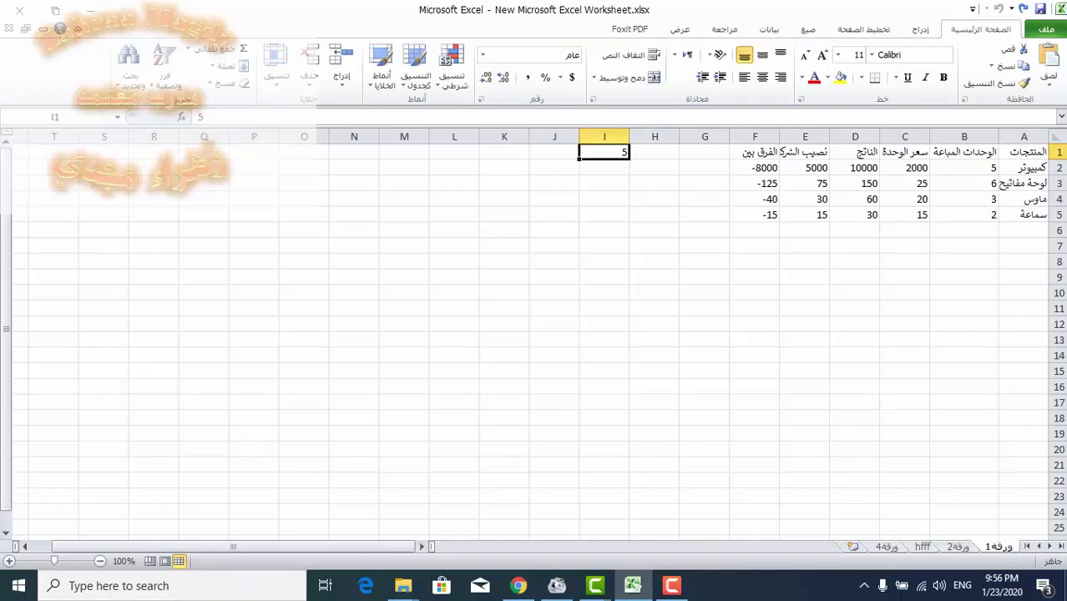
# Review the =B*C result formulas in D2 through D5, then return to I1
pyautogui.click(855, 168)
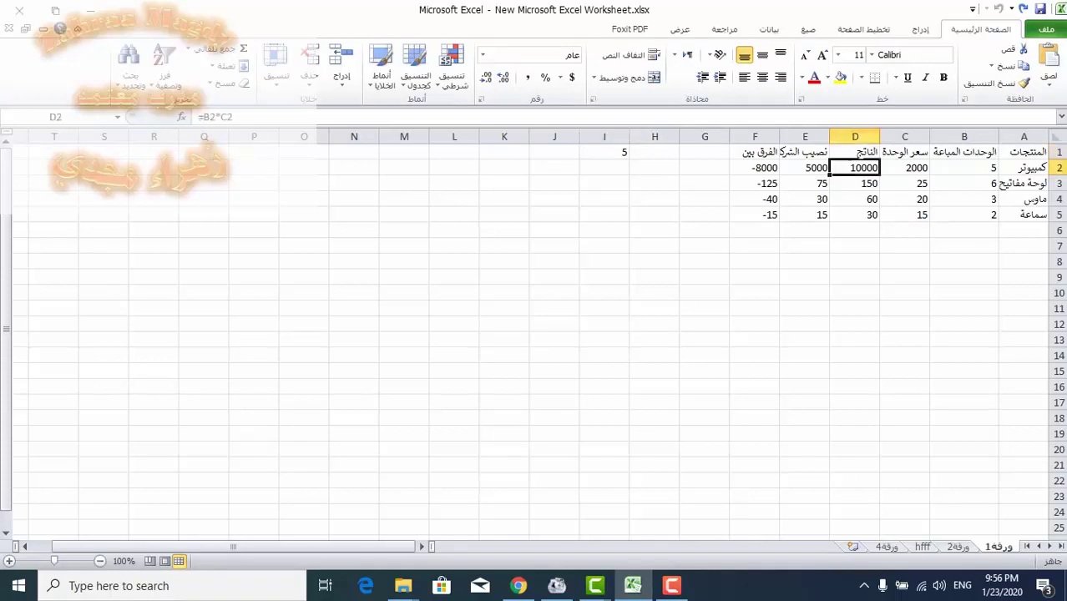
pyautogui.click(854, 182)
pyautogui.click(855, 198)
pyautogui.click(854, 214)
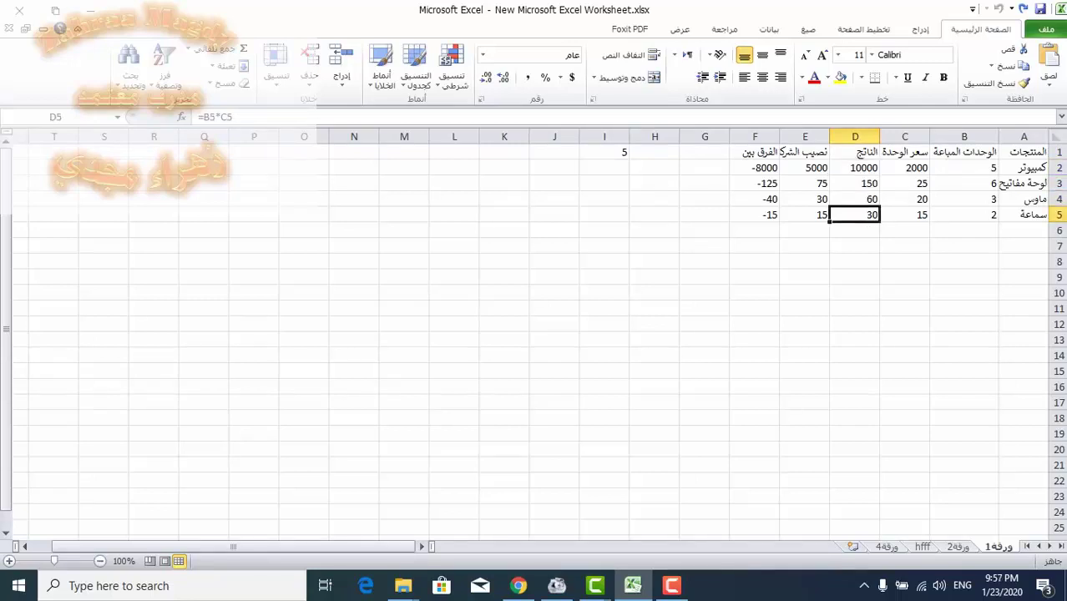
pyautogui.click(604, 152)
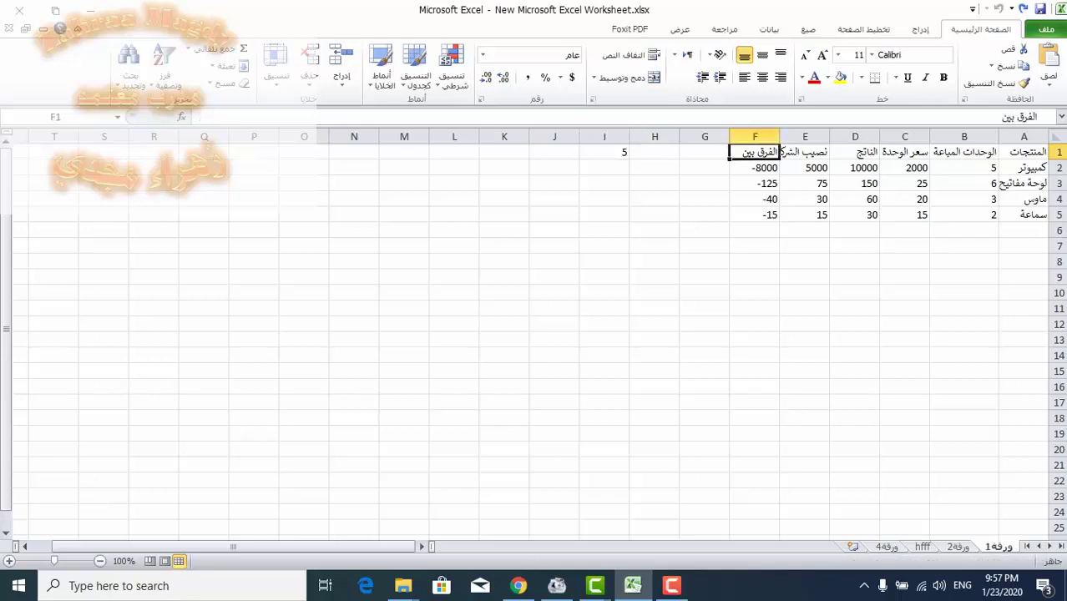
# Clear E1:F5 and enter =D2*I1 in I2, giving 50000
pyautogui.moveTo(755, 152); pyautogui.dragTo(804, 214)
pyautogui.press('Delete')
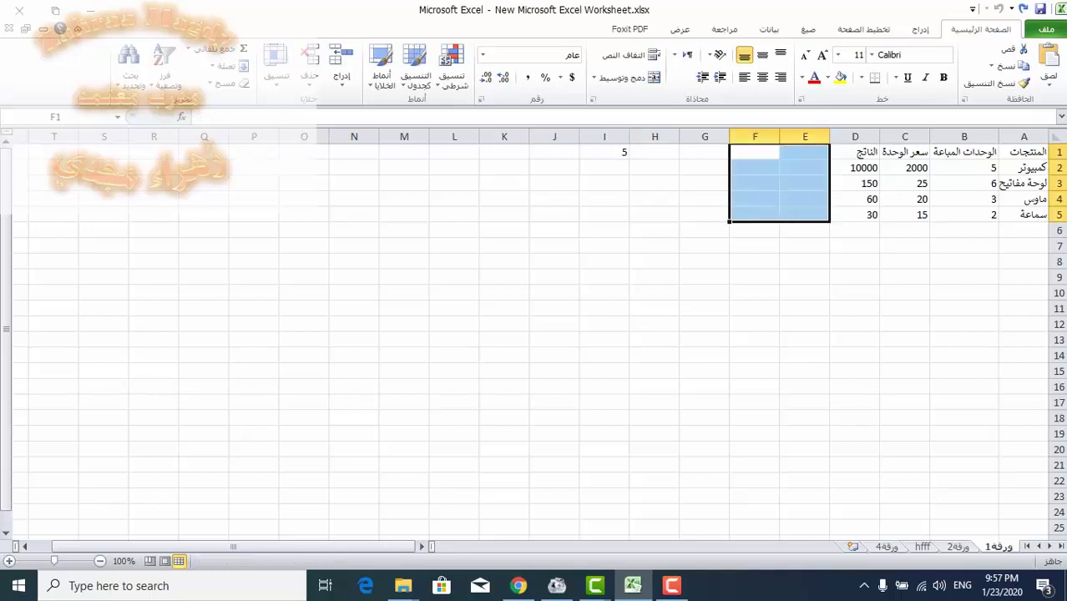
pyautogui.click(603, 167)
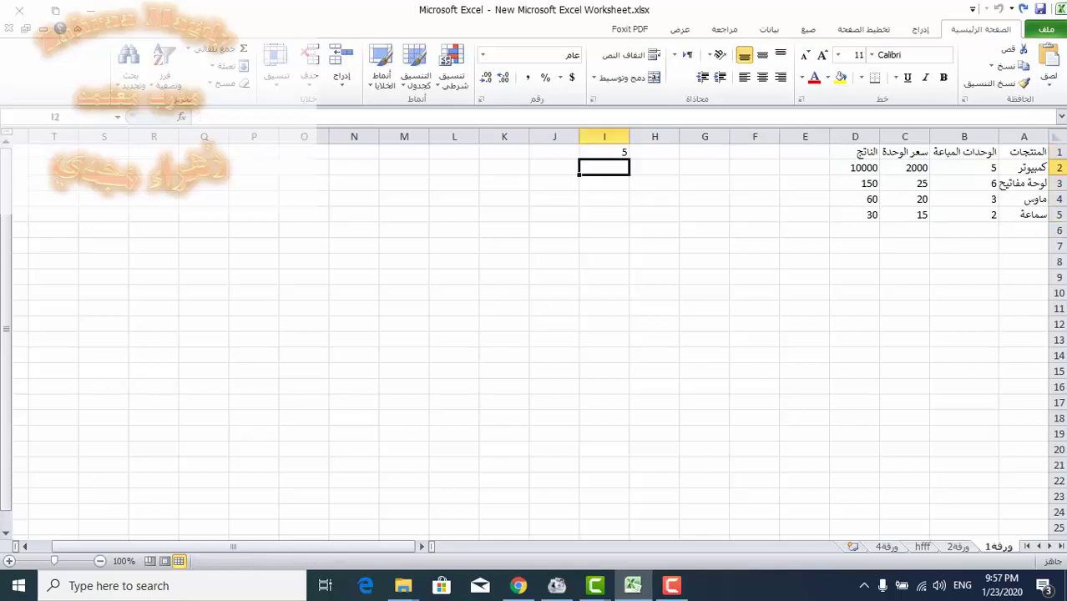
pyautogui.write('=')
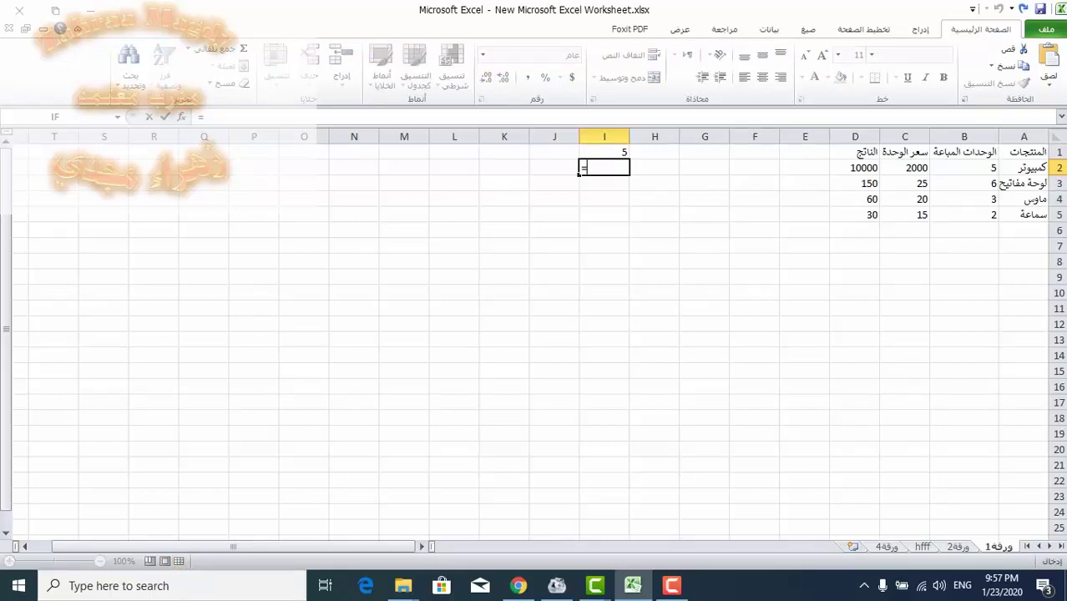
pyautogui.click(855, 168)
pyautogui.write('*')
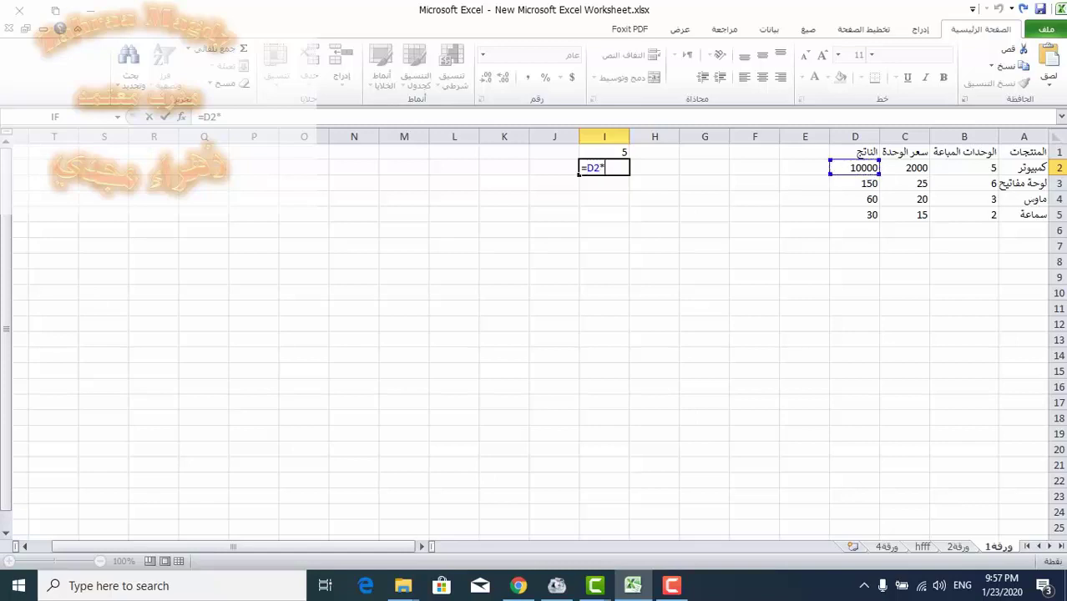
pyautogui.click(604, 152)
pyautogui.press('Return')
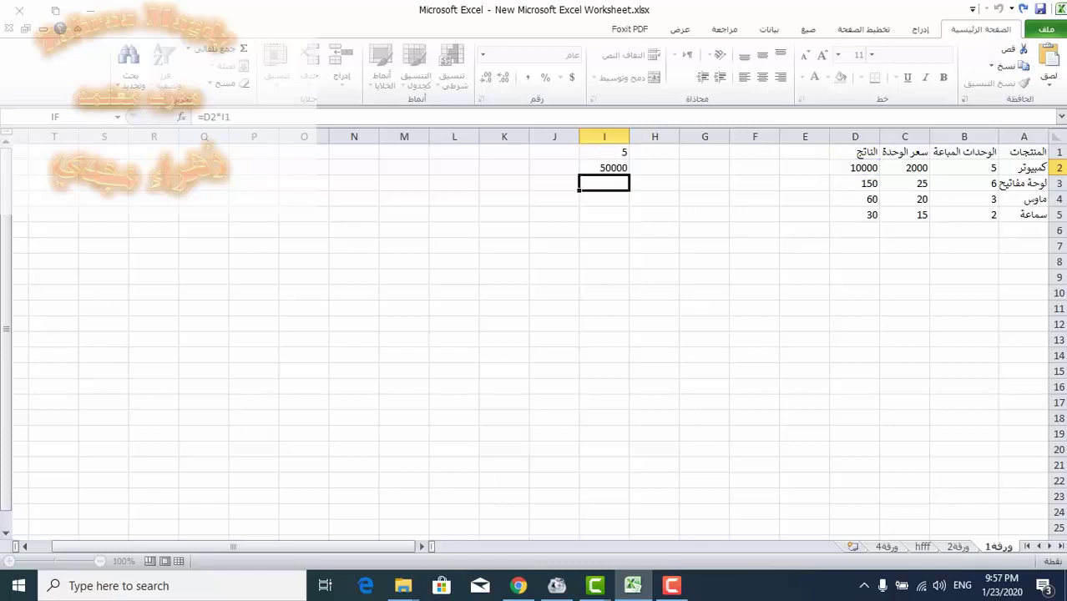
# Fill the I2 formula down to I5, producing 7500000, 4.5E+08 and 1.35E+10
pyautogui.click(604, 168)
pyautogui.moveTo(628, 175); pyautogui.dragTo(628, 220)
pyautogui.click(605, 183)
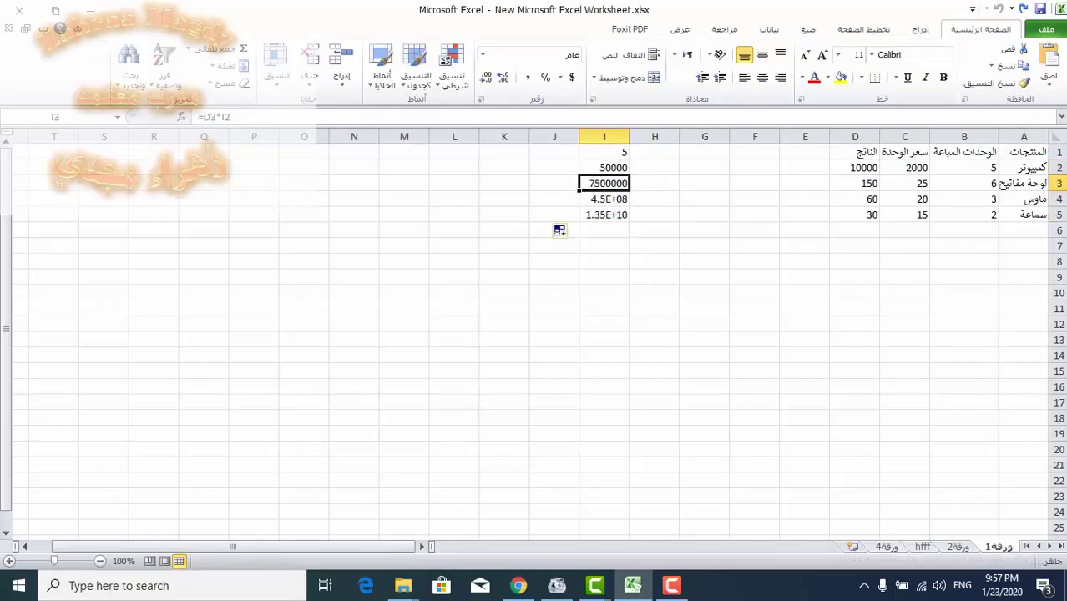
pyautogui.click(605, 198)
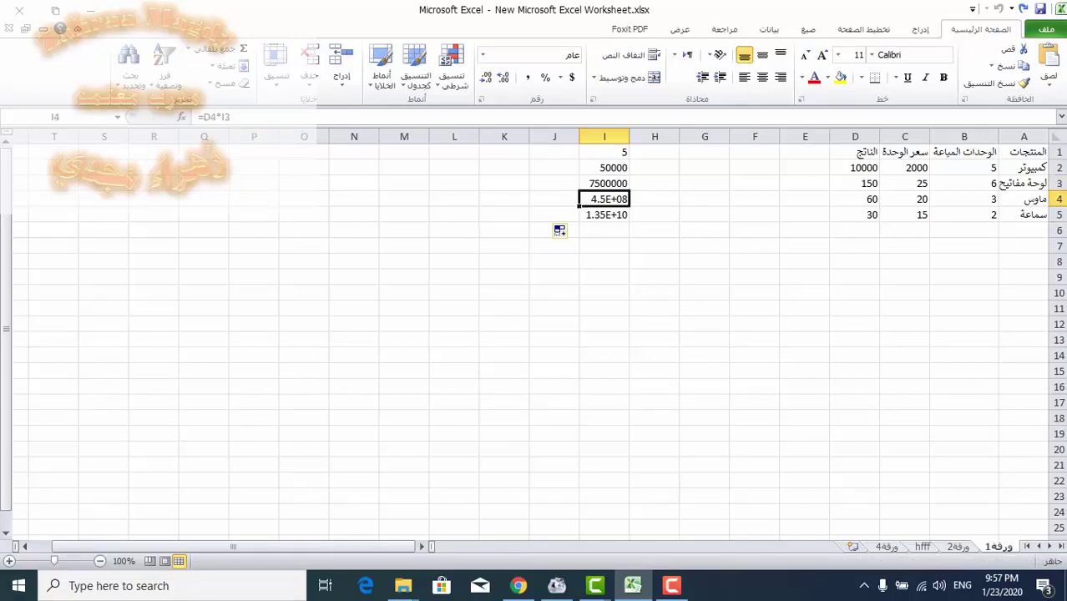
pyautogui.click(605, 215)
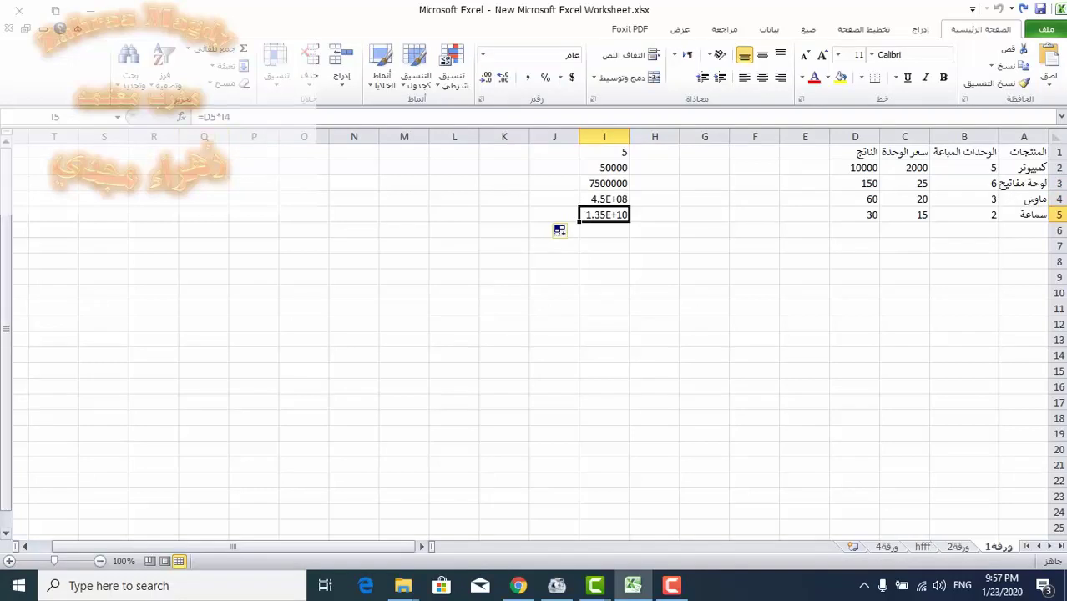
# Compare the shifted references in I3:I5 against the multiplier in I1
pyautogui.click(604, 199)
pyautogui.click(604, 183)
pyautogui.click(604, 152)
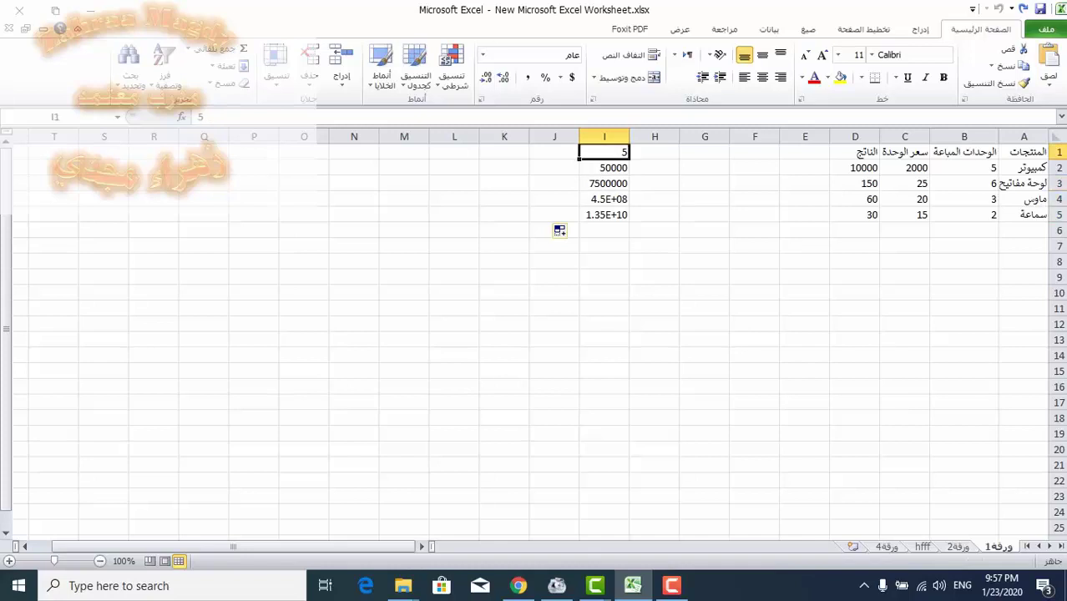
pyautogui.click(604, 182)
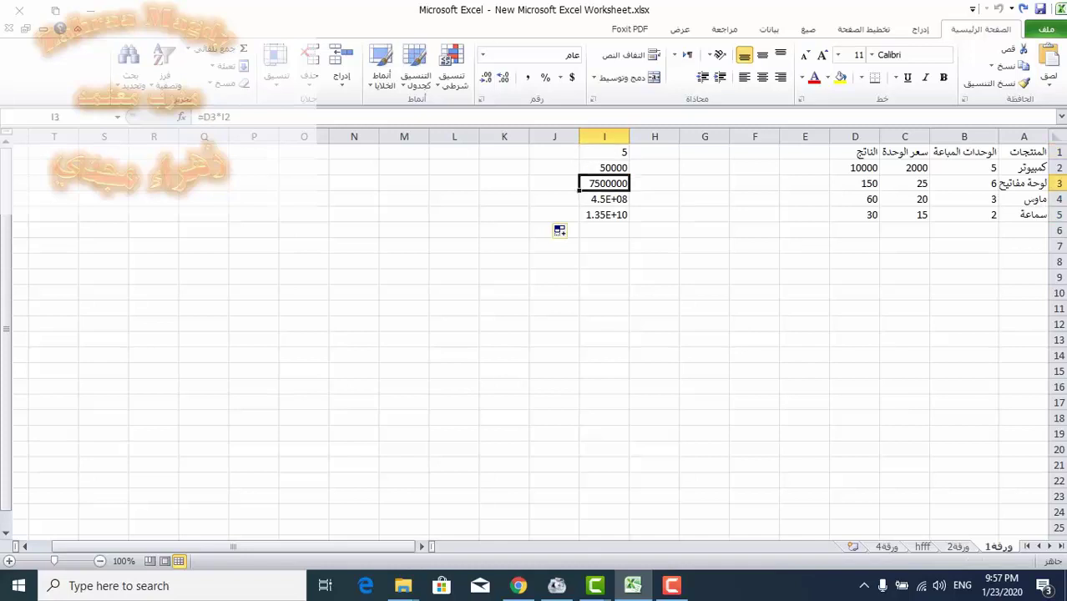
pyautogui.click(604, 198)
pyautogui.click(604, 215)
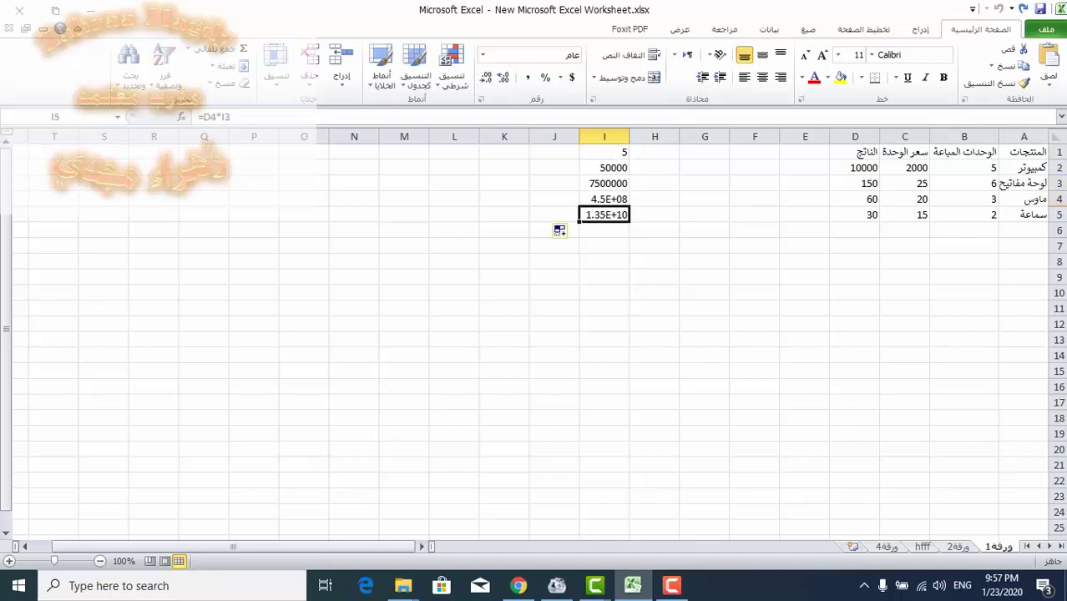
pyautogui.click(604, 152)
# Clear the incorrect results from I3:I5
pyautogui.moveTo(604, 183); pyautogui.dragTo(604, 215)
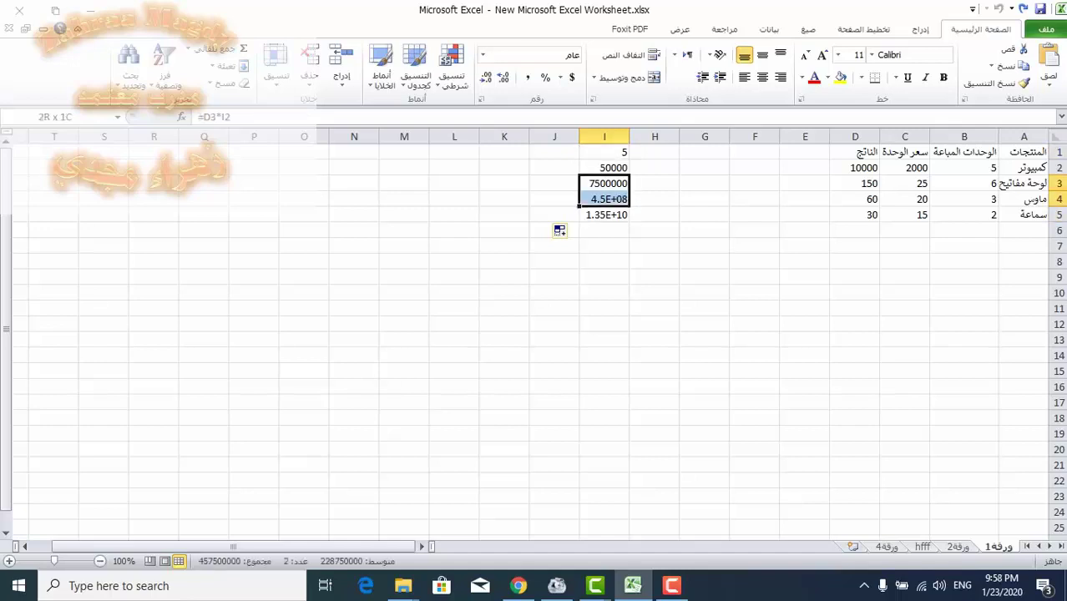
pyautogui.press('Delete')
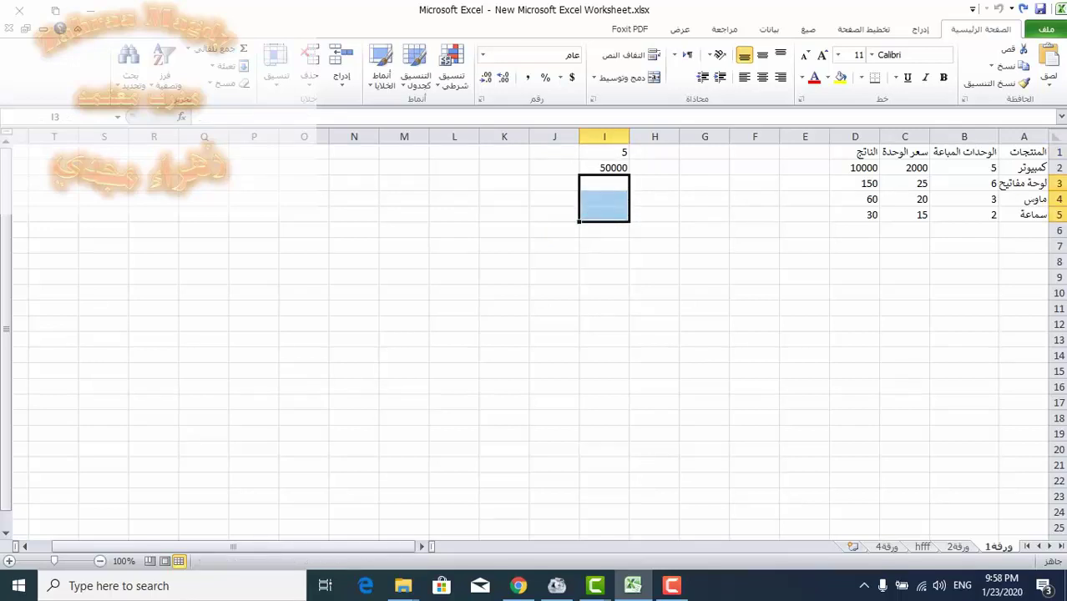
pyautogui.click(604, 151)
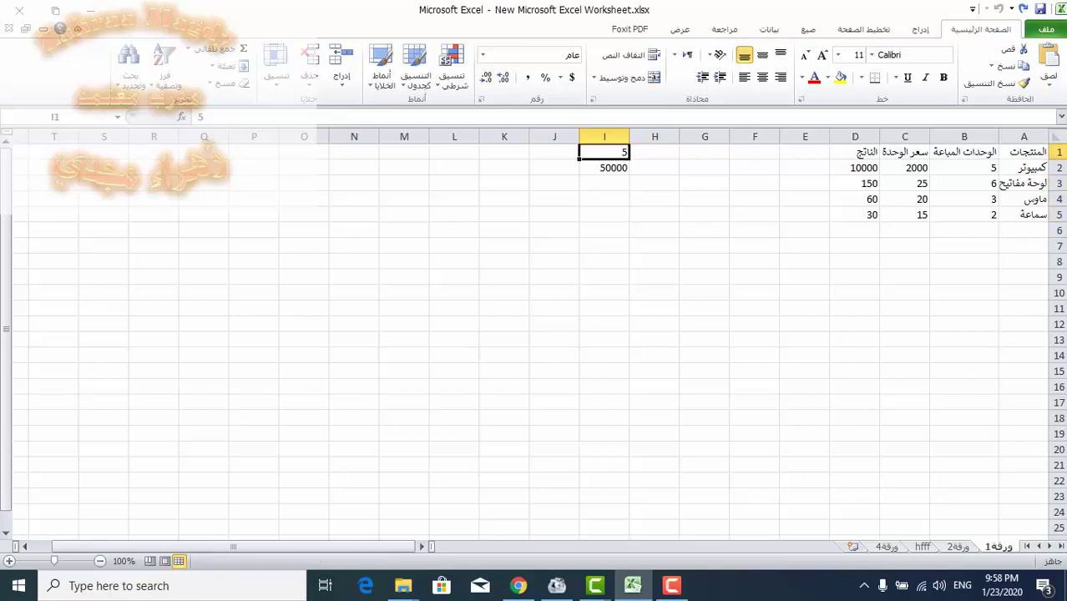
# Change I2's formula to =D2*$I$1 using F4, keeping the 50000 result
pyautogui.click(604, 168)
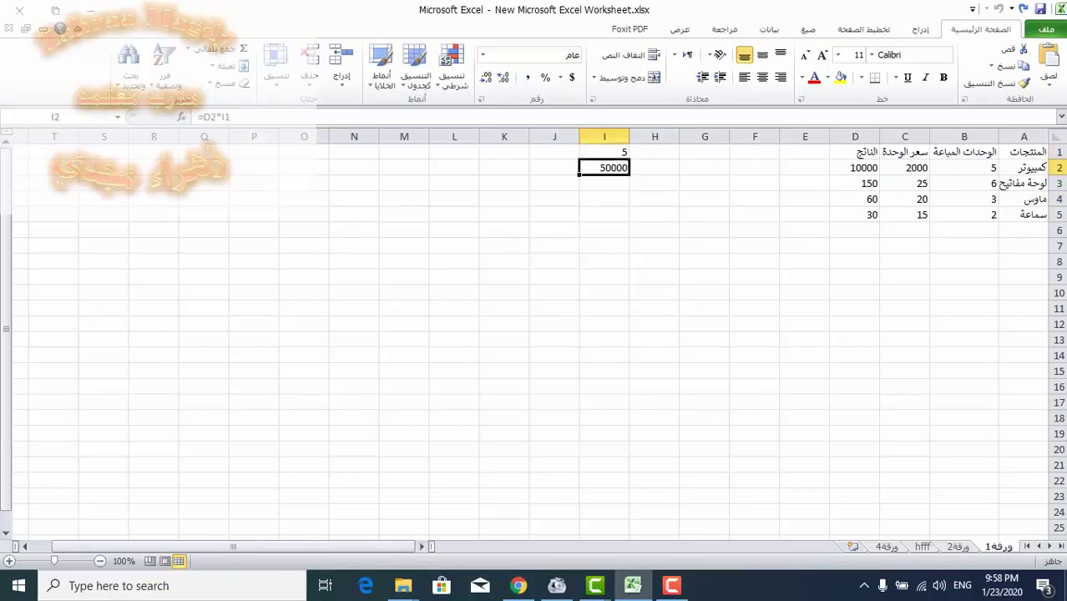
pyautogui.press('F2')
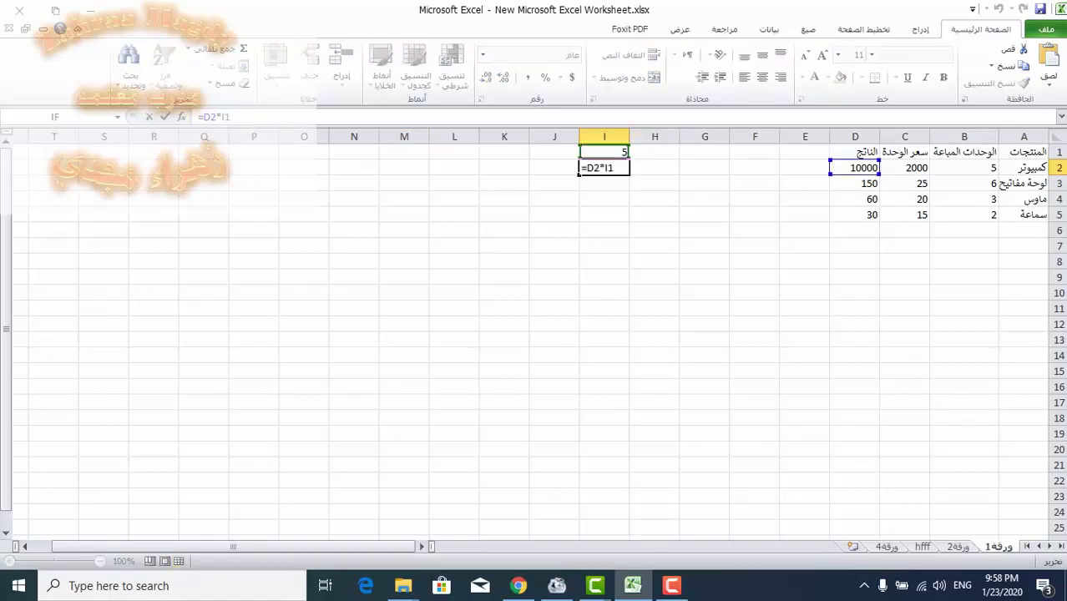
pyautogui.press('F4')
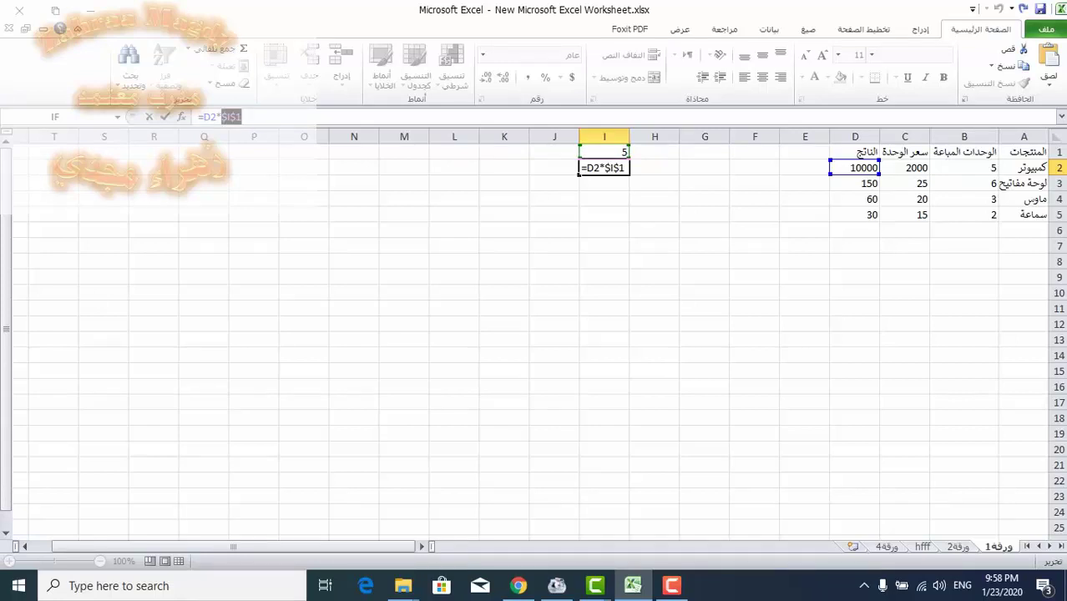
pyautogui.click(586, 168)
pyautogui.press('Return')
pyautogui.click(587, 168)
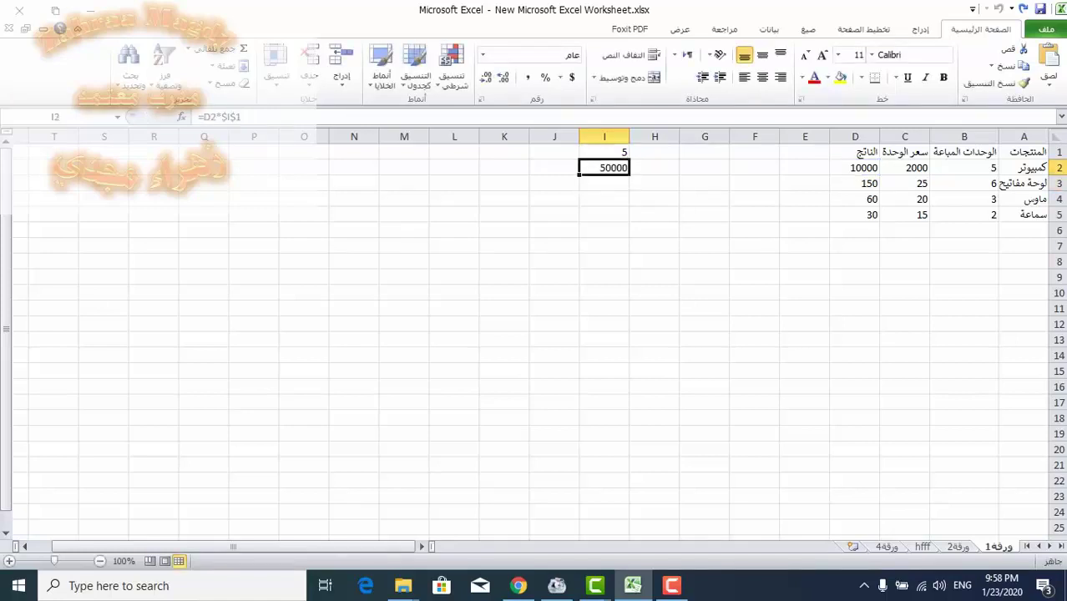
pyautogui.doubleClick(587, 168)
pyautogui.press('Return')
pyautogui.click(586, 168)
# Fill the fixed-multiplier formula from I2 down to I5, giving 750, 300 and 150
pyautogui.moveTo(579, 174); pyautogui.dragTo(584, 234)
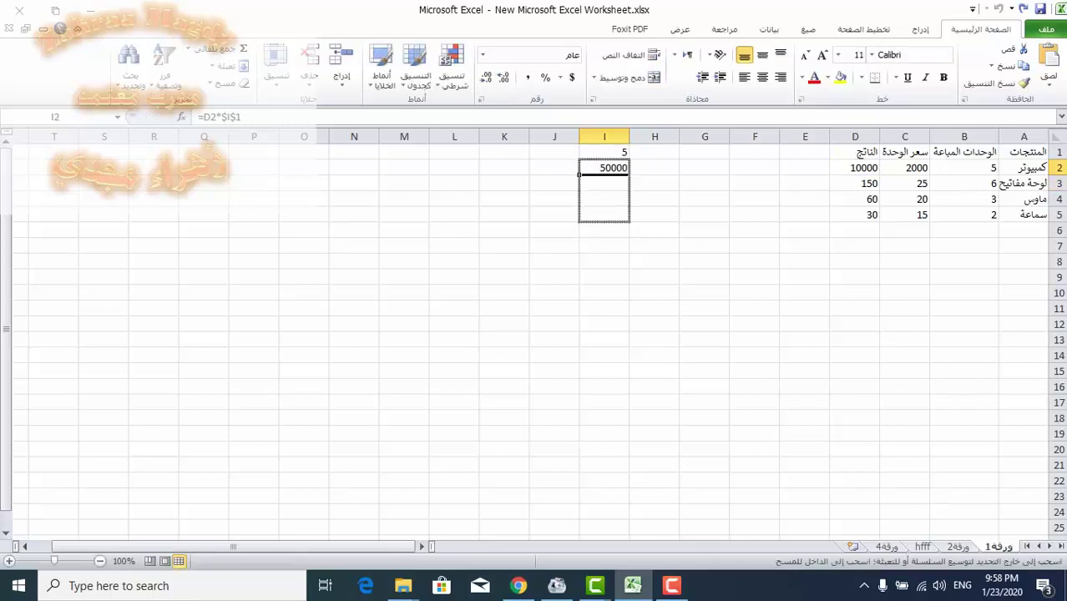
pyautogui.click(603, 183)
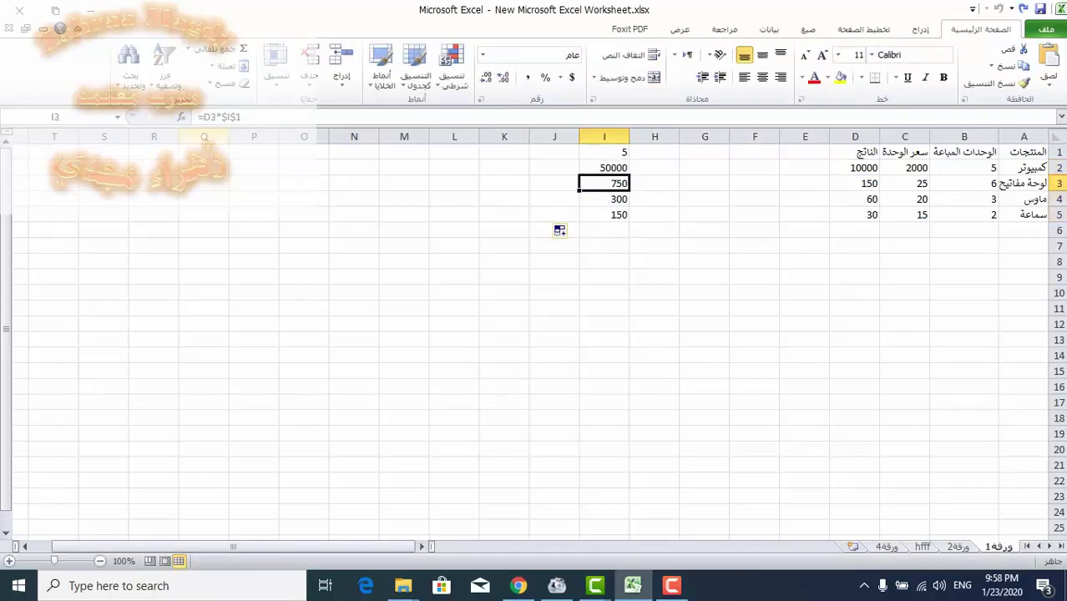
pyautogui.click(603, 199)
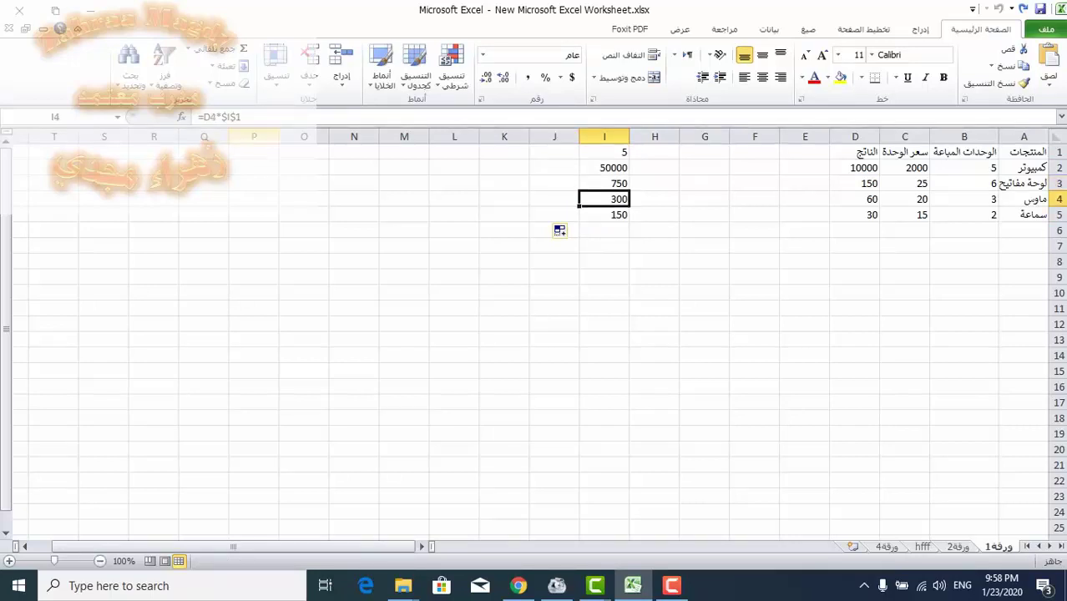
pyautogui.click(603, 214)
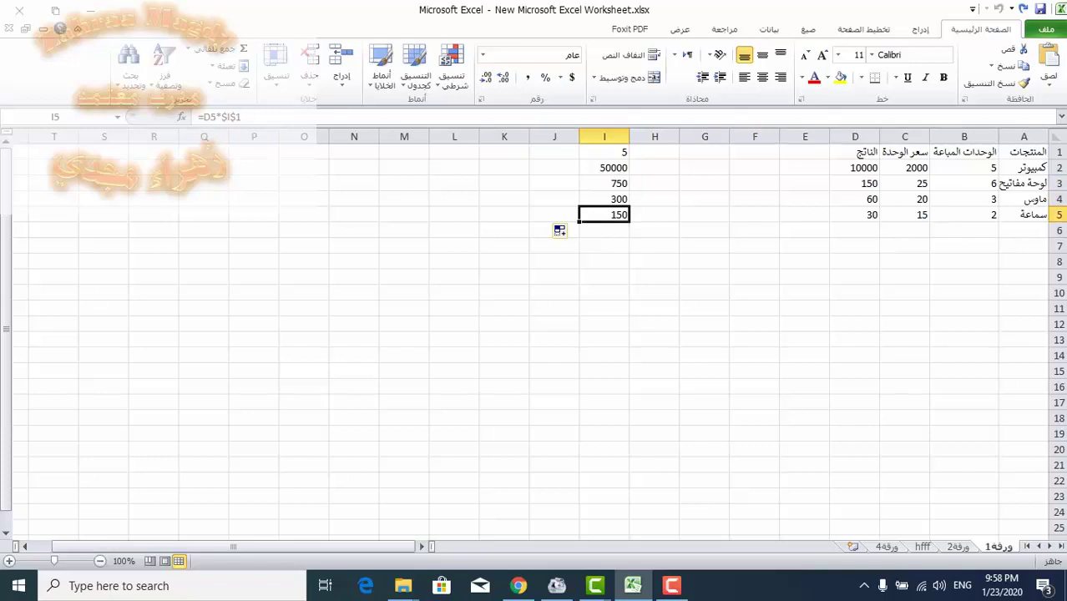
pyautogui.click(603, 151)
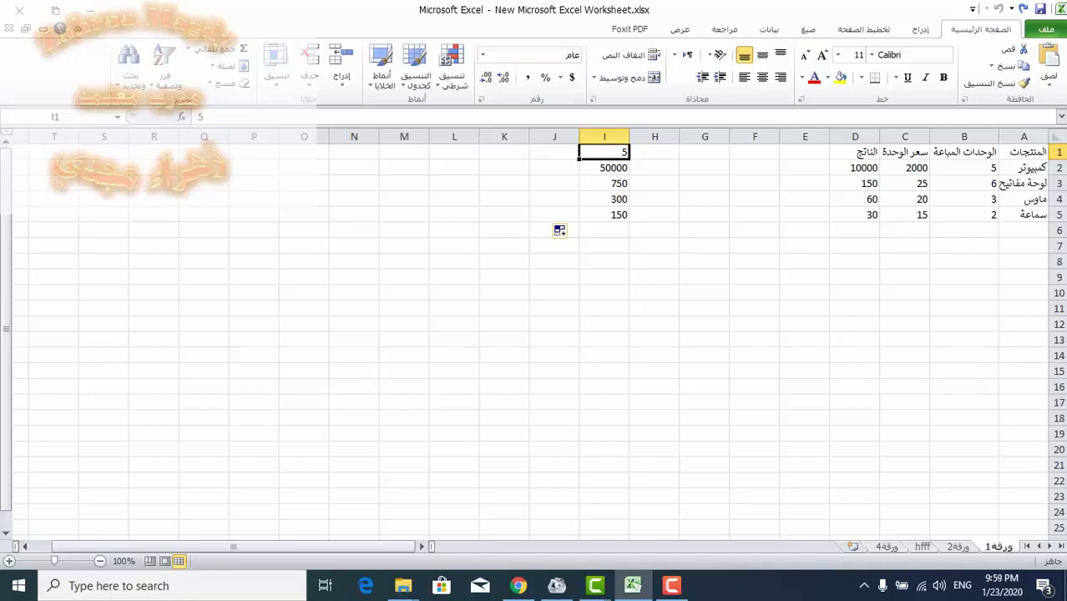
# Review I2's formula and select the range I2:I5
pyautogui.click(604, 168)
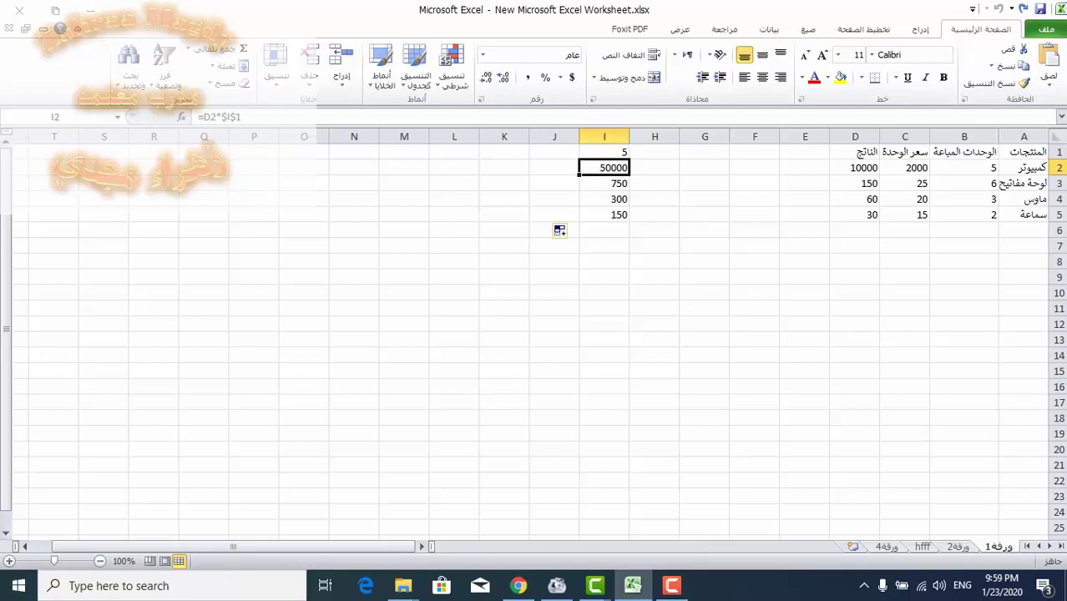
pyautogui.press('F2')
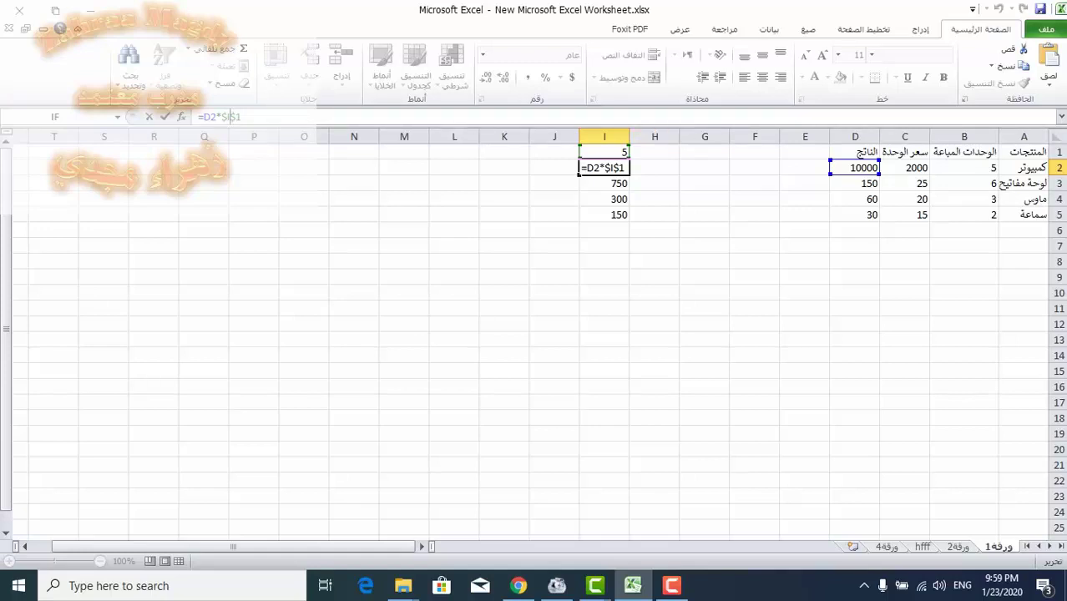
pyautogui.press('Return')
pyautogui.press('Return')
pyautogui.press('Up')
pyautogui.press('Up')
pyautogui.hotkey('shift', 'Down')
pyautogui.hotkey('shift', 'Down')
pyautogui.hotkey('shift', 'Down')
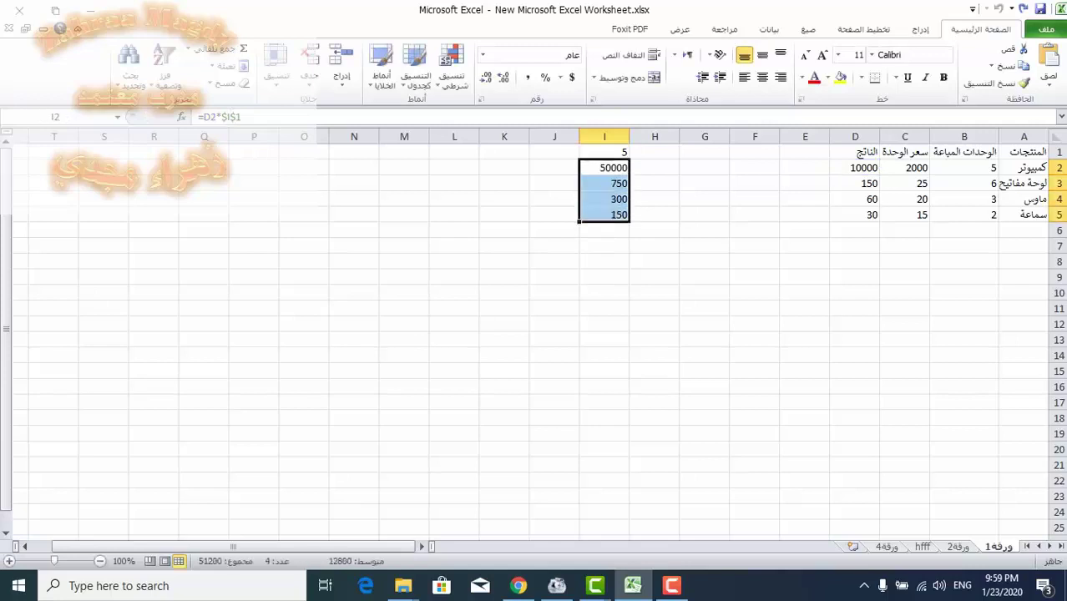
# Clear I2:I5 and look over the values in D2:D5 and the multiplier in I1
pyautogui.press('Delete')
pyautogui.click(603, 167)
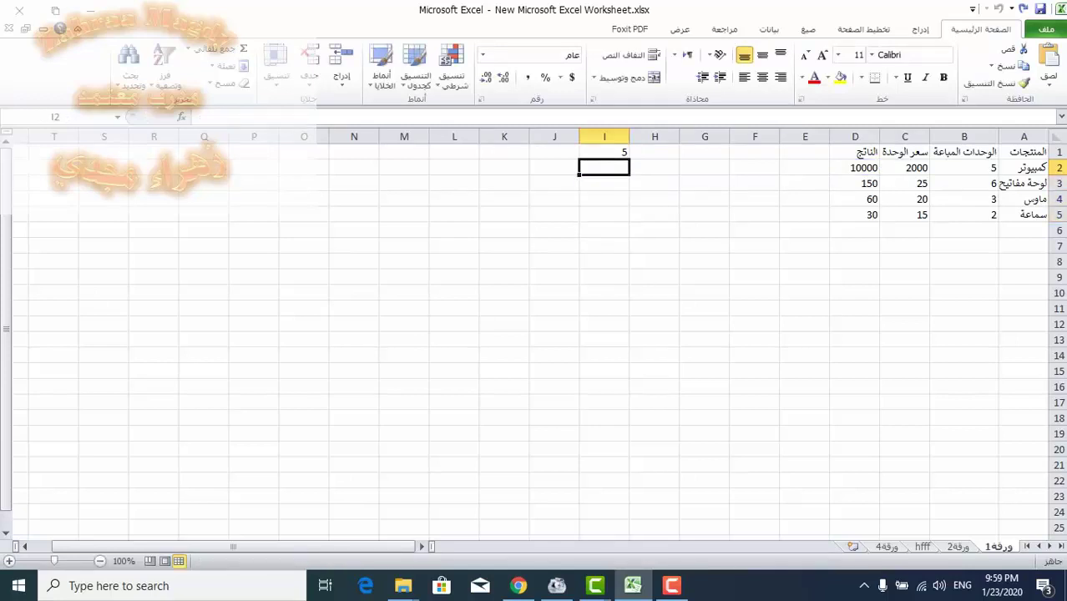
pyautogui.click(854, 167)
pyautogui.moveTo(854, 215); pyautogui.dragTo(855, 214)
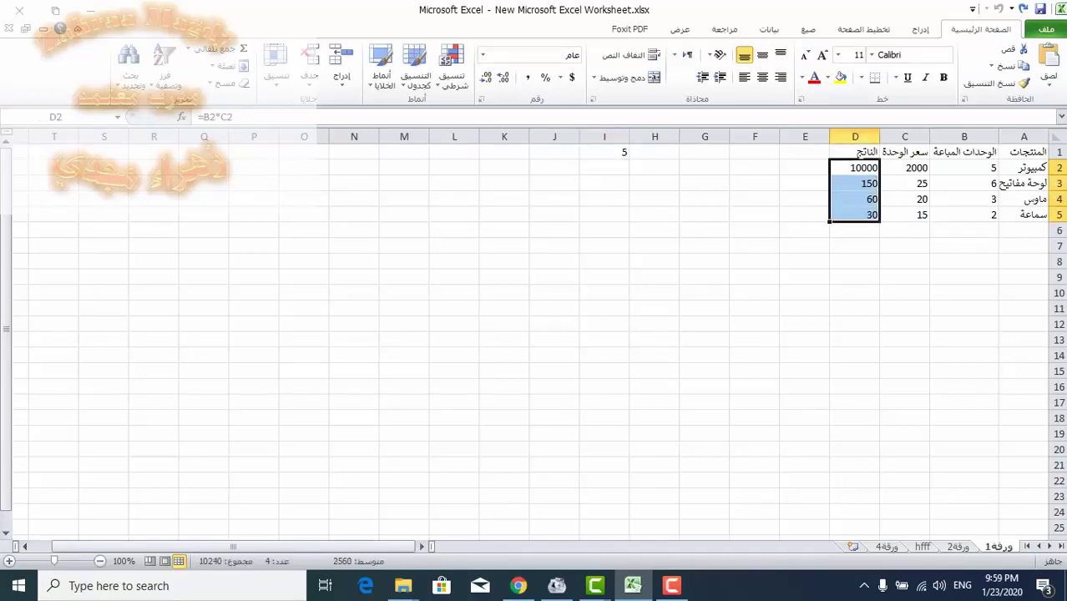
pyautogui.click(604, 152)
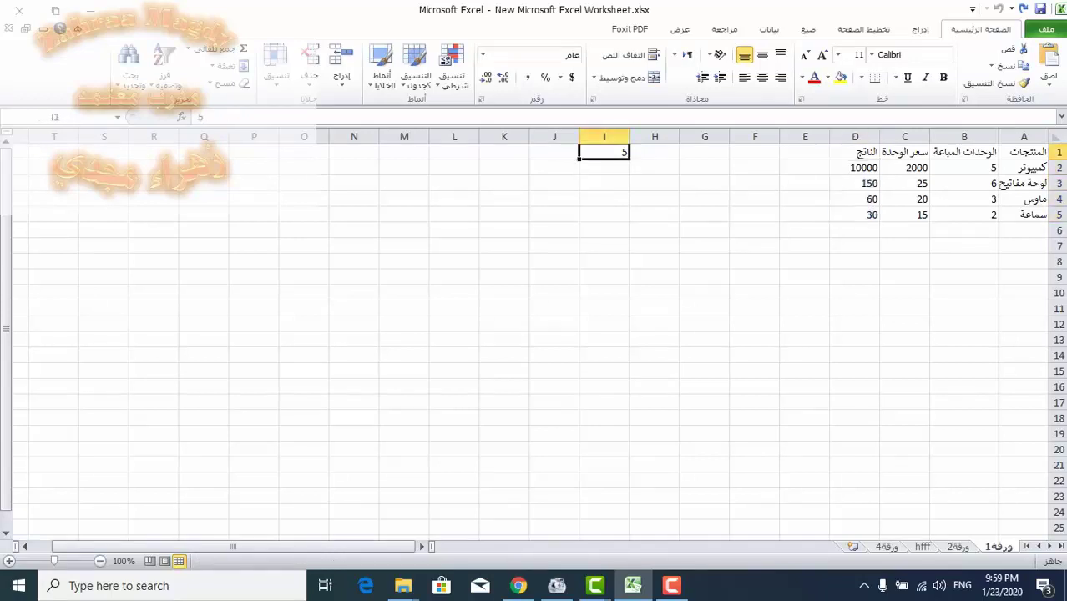
# Re-enter the relative formula =D2*I1 in I2
pyautogui.click(604, 168)
pyautogui.write('=')
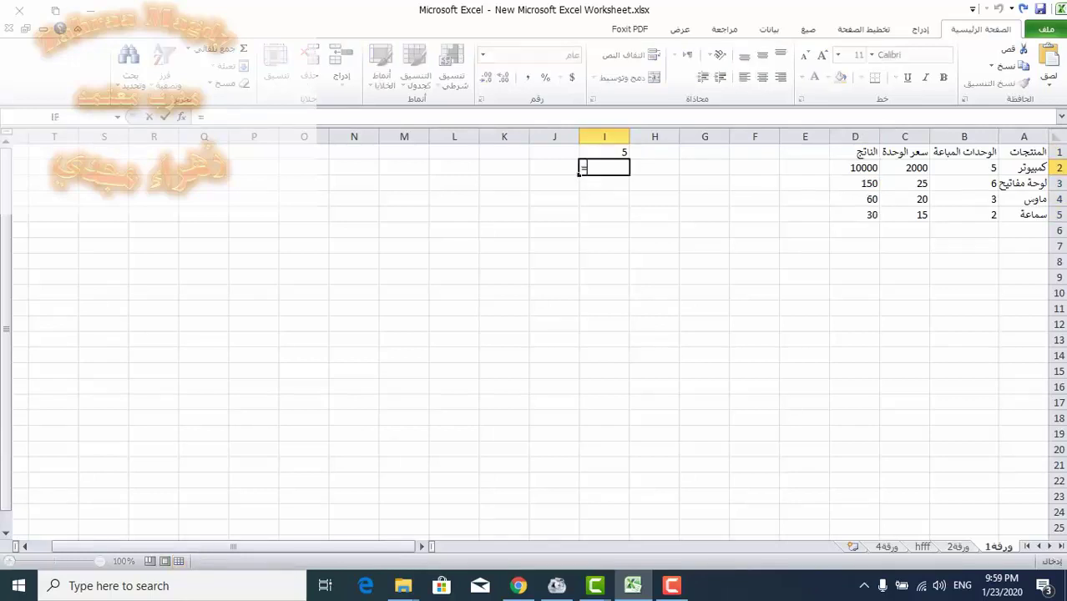
pyautogui.click(855, 168)
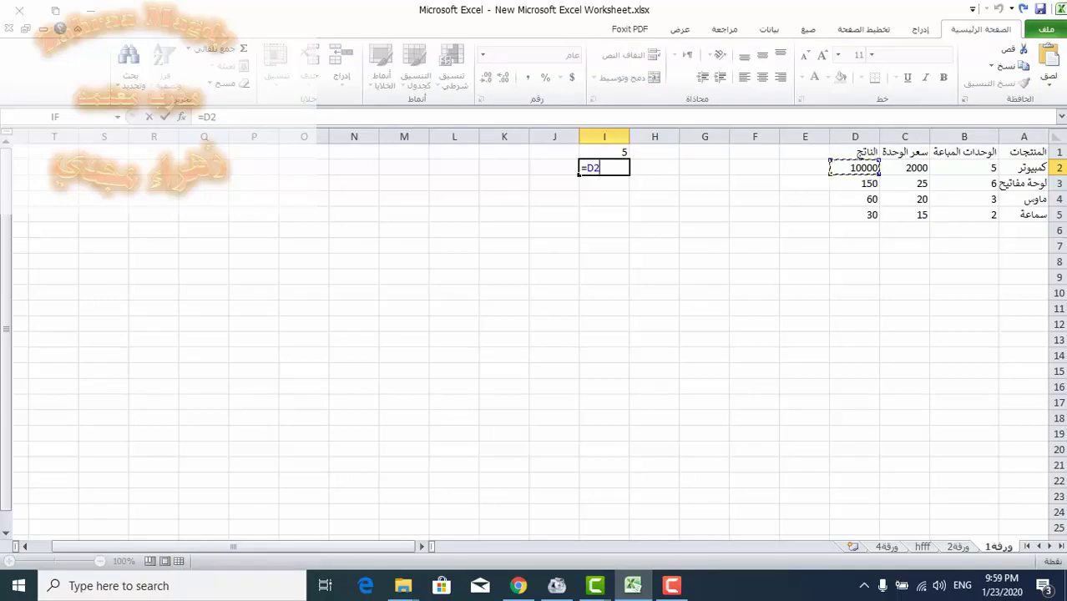
pyautogui.write('*')
pyautogui.click(605, 152)
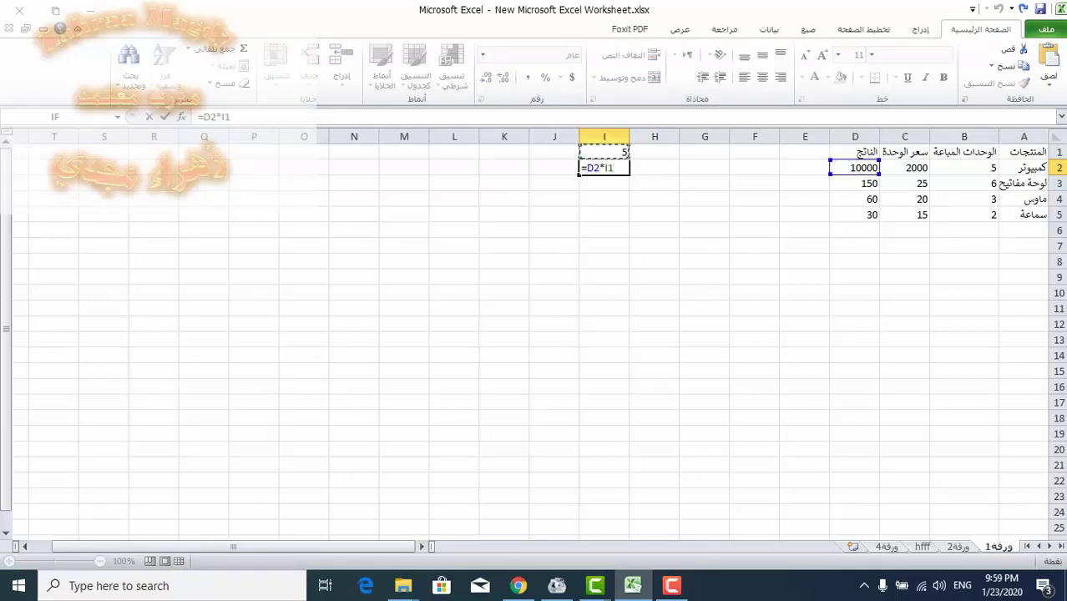
pyautogui.press('Return')
# Fill the formula down to I5, autofit column I, and check the shifted references
pyautogui.press('Up')
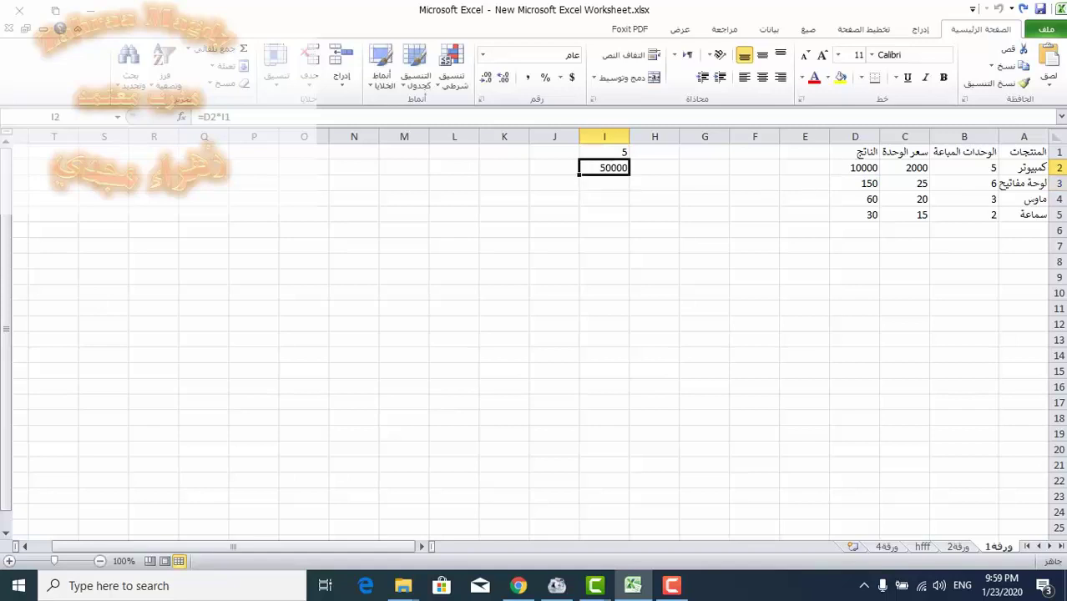
pyautogui.moveTo(628, 173); pyautogui.dragTo(628, 220)
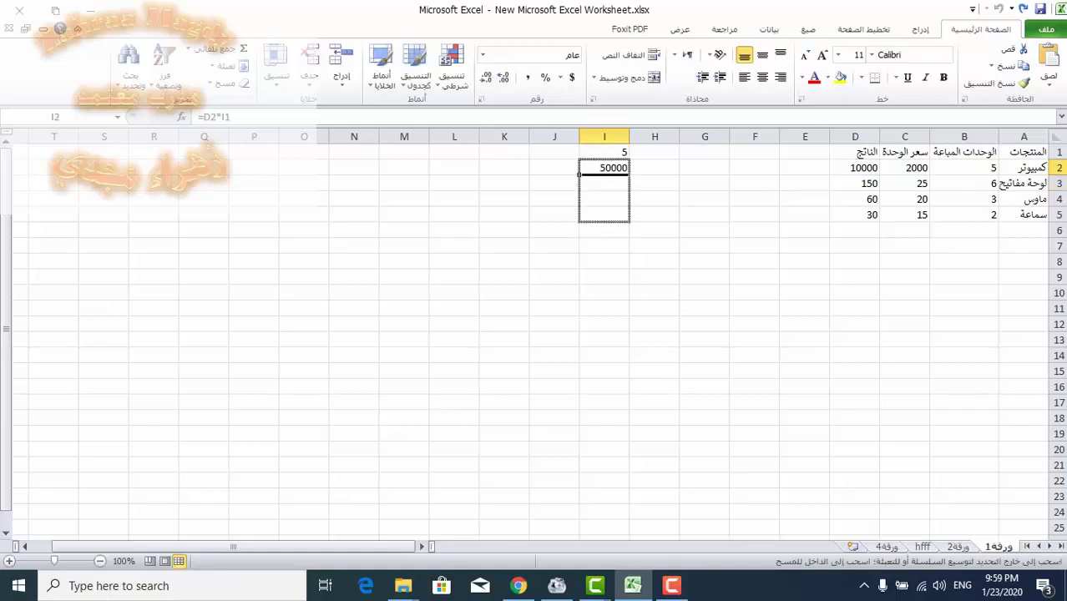
pyautogui.doubleClick(579, 136)
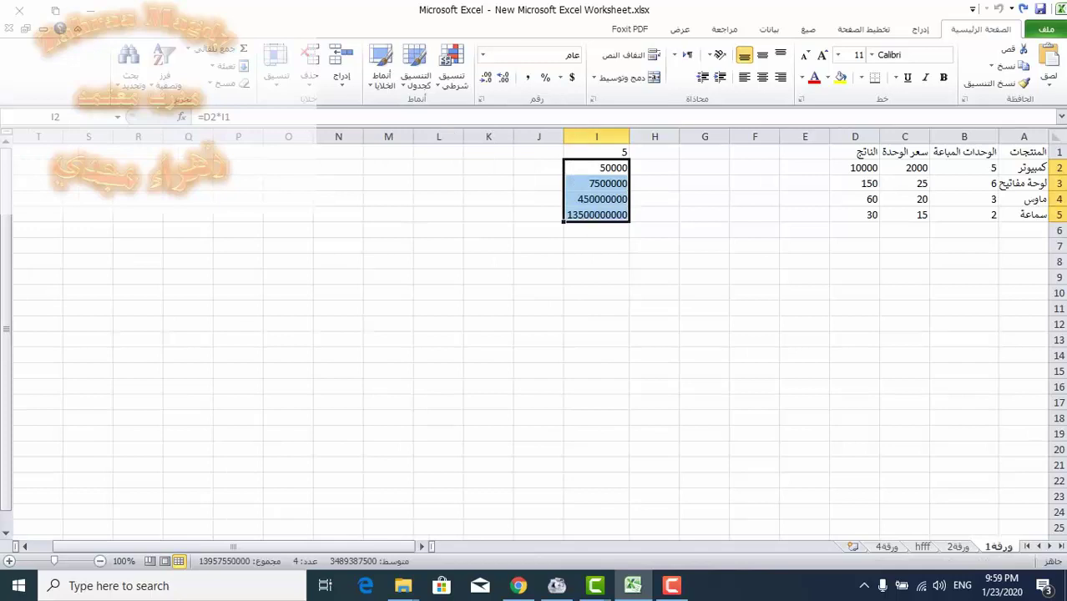
pyautogui.click(596, 183)
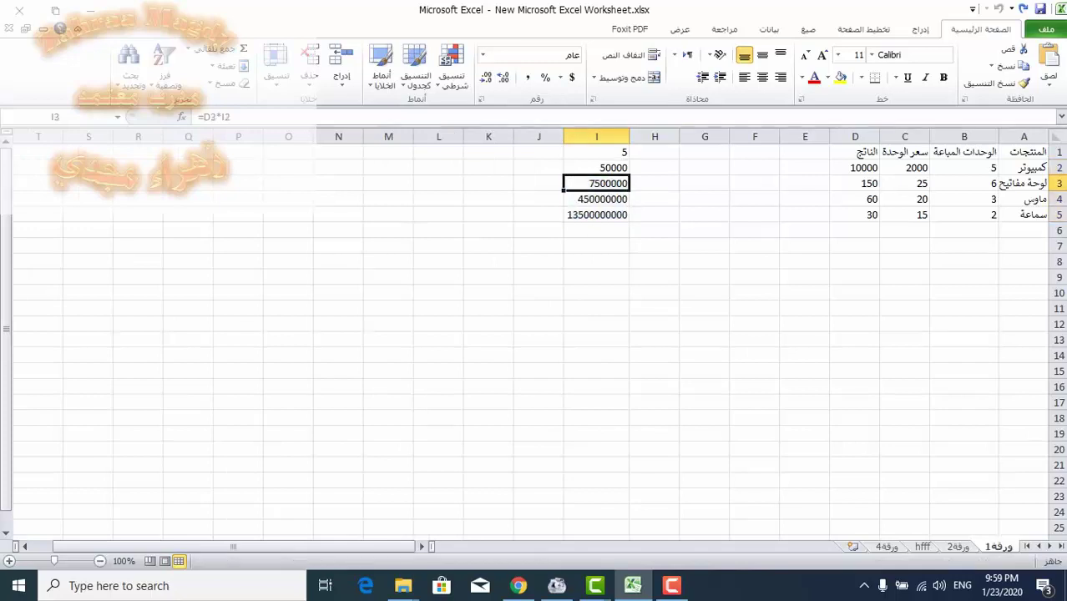
pyautogui.click(596, 198)
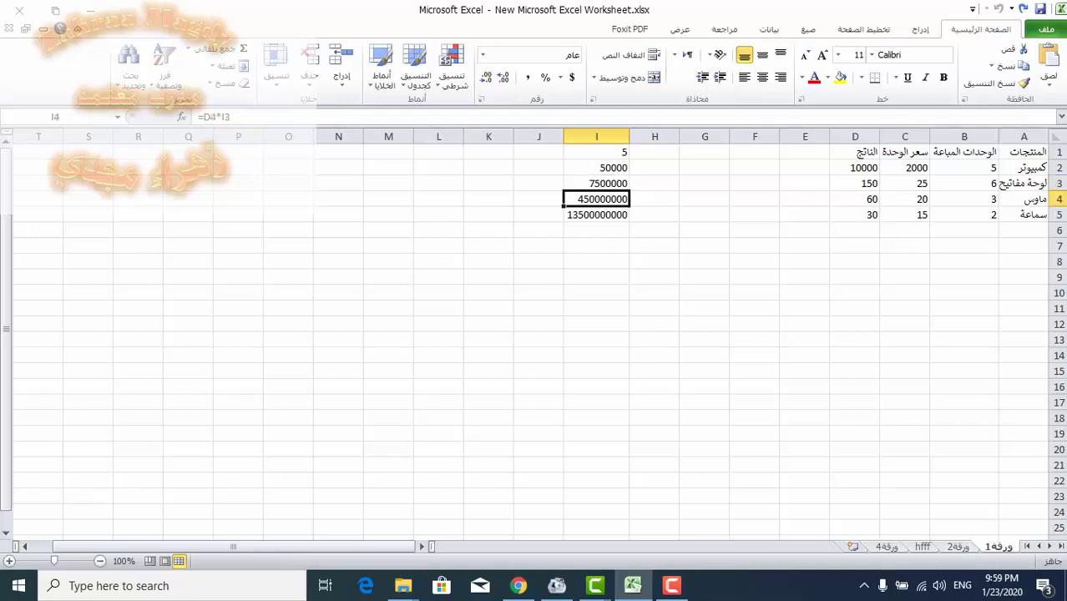
pyautogui.click(596, 152)
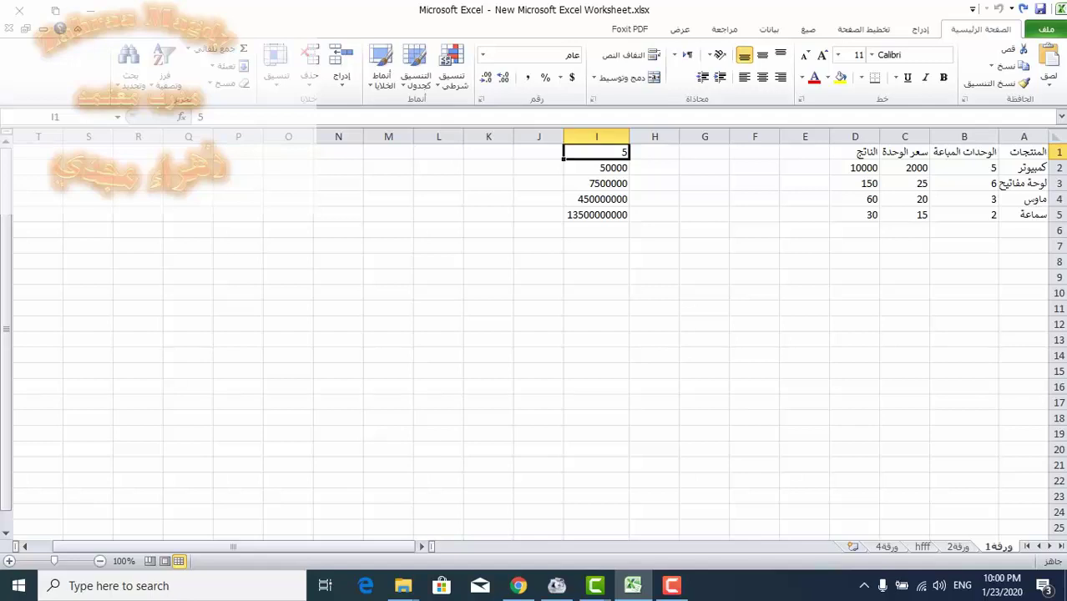
# Enter =D2*$I$1 in I2, using F4 to make the I1 reference absolute
pyautogui.click(596, 168)
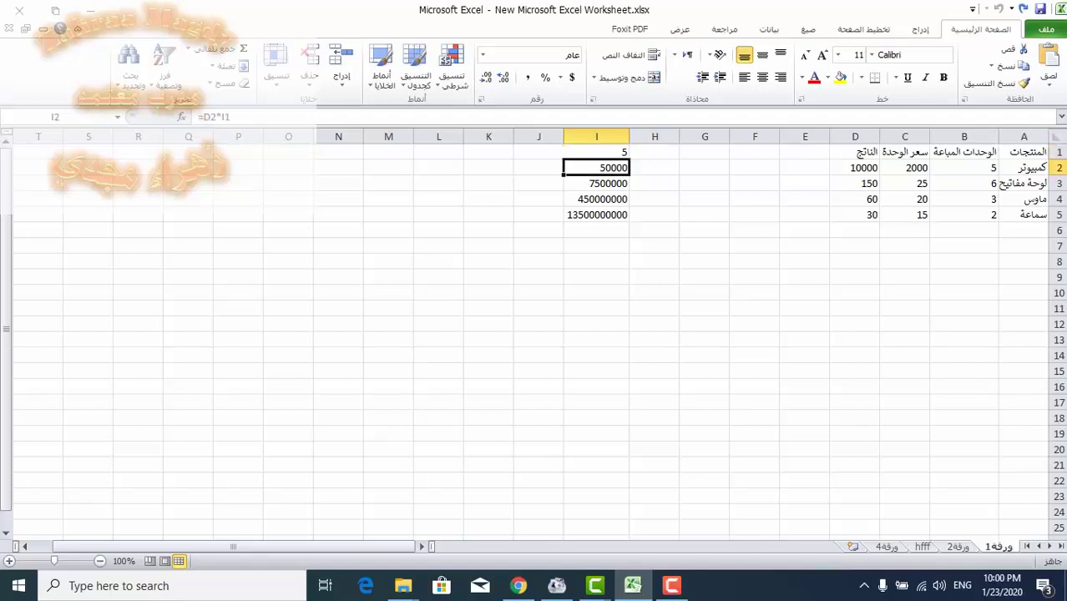
pyautogui.write('=')
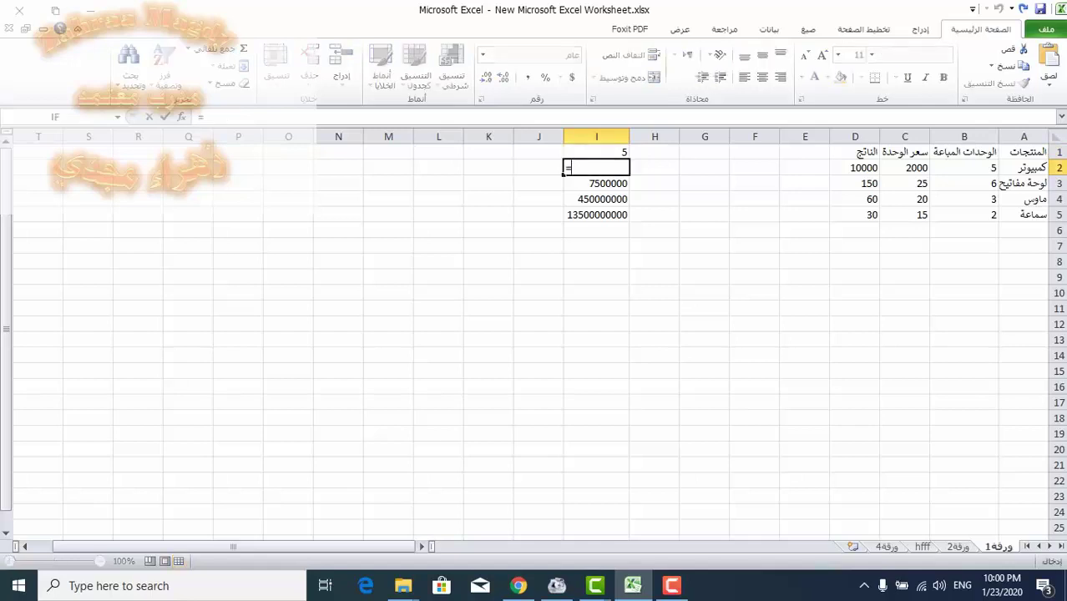
pyautogui.click(854, 168)
pyautogui.write('*')
pyautogui.click(597, 152)
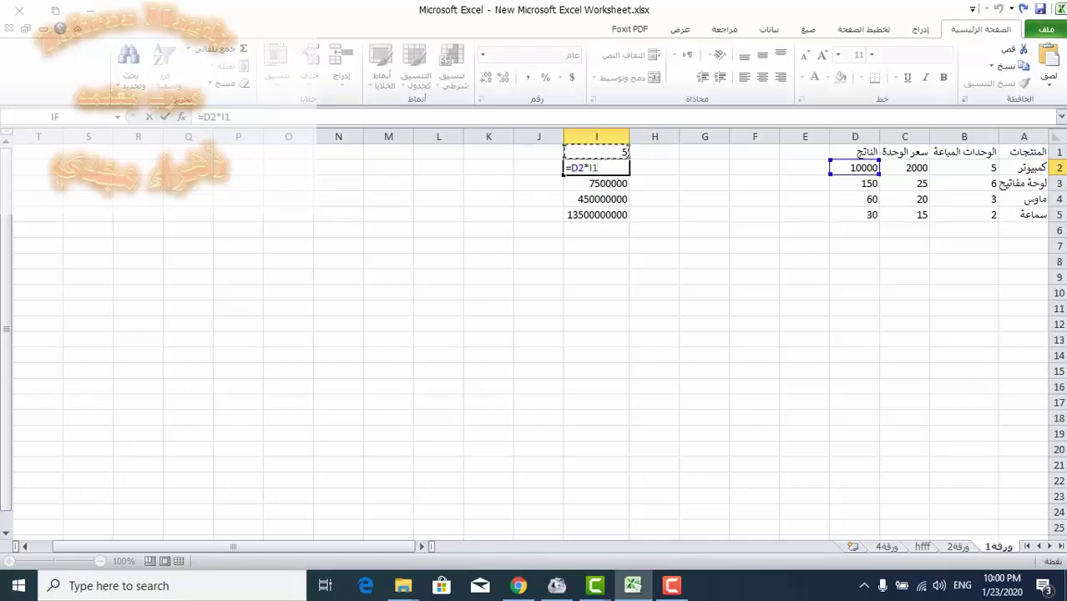
pyautogui.press('F2')
pyautogui.hotkey('shift', 'Left')
pyautogui.hotkey('shift', 'Left')
pyautogui.press('Left')
pyautogui.press('F4')
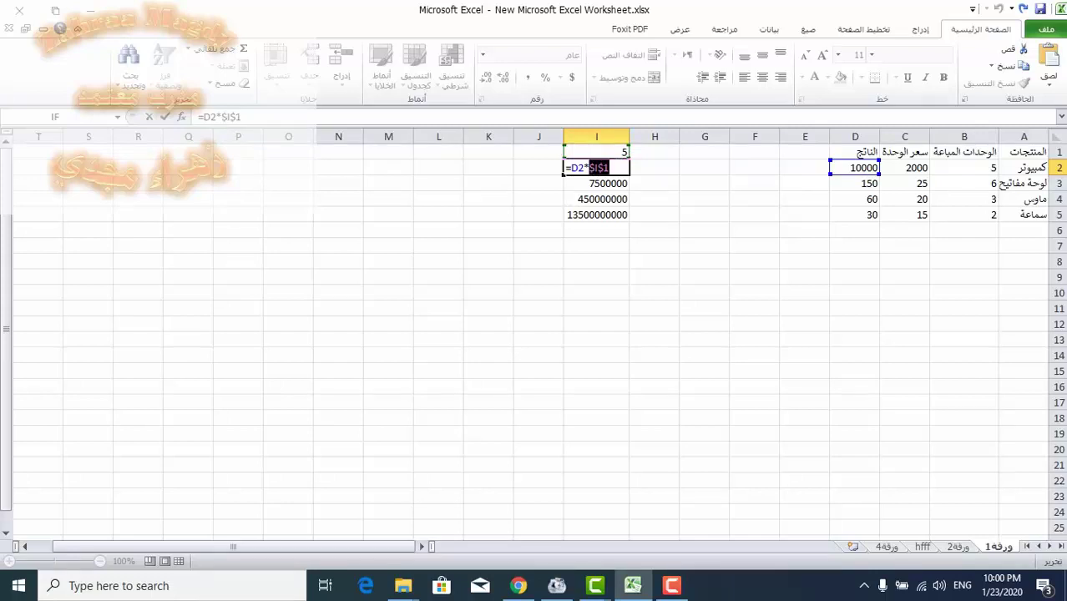
pyautogui.press('Right')
pyautogui.press('Return')
# Fill the formula down to I5 (750, 300, 150) and check each filled cell
pyautogui.press('Up')
pyautogui.moveTo(563, 175); pyautogui.dragTo(576, 220)
pyautogui.press('Down')
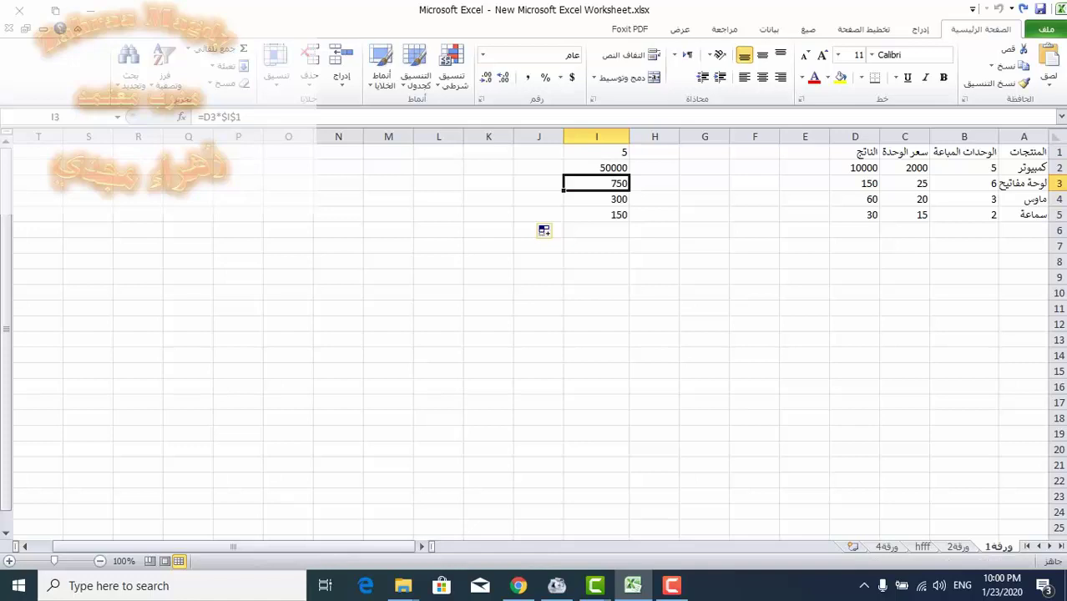
pyautogui.press('Down')
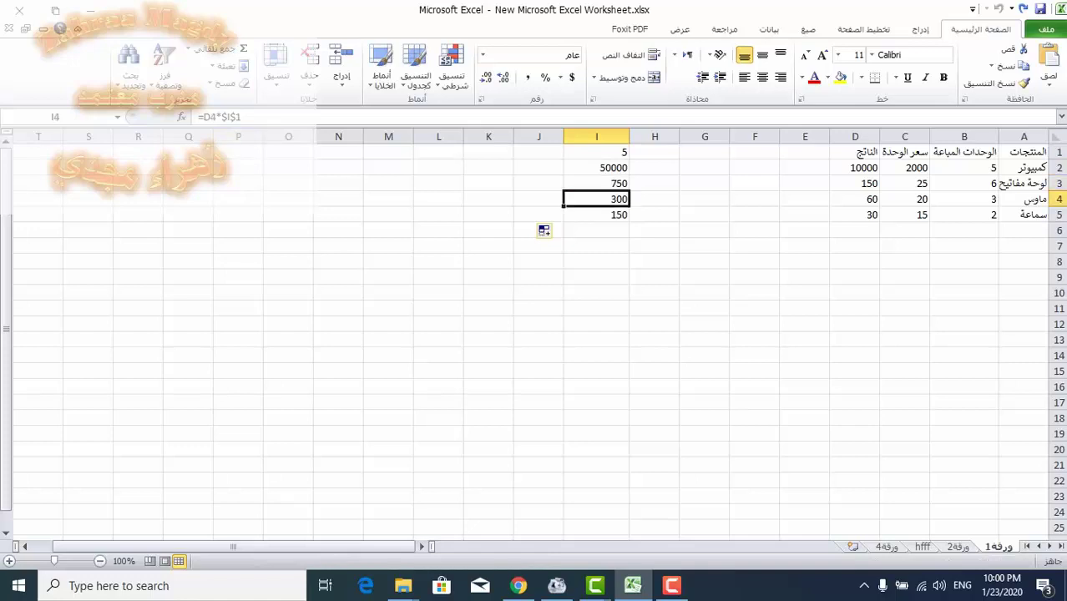
pyautogui.press('Down')
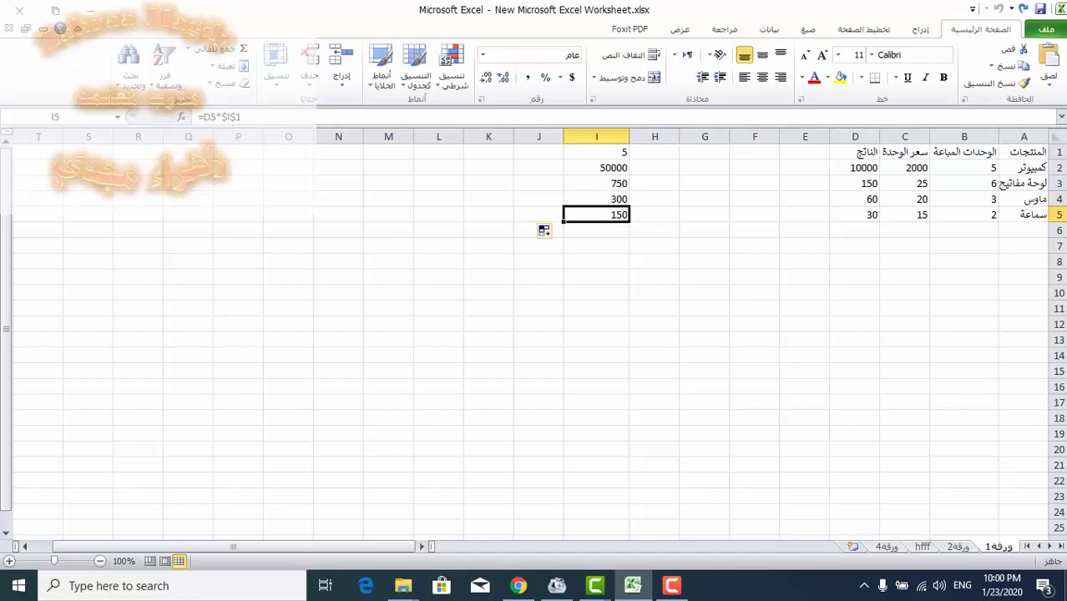
pyautogui.click(596, 323)
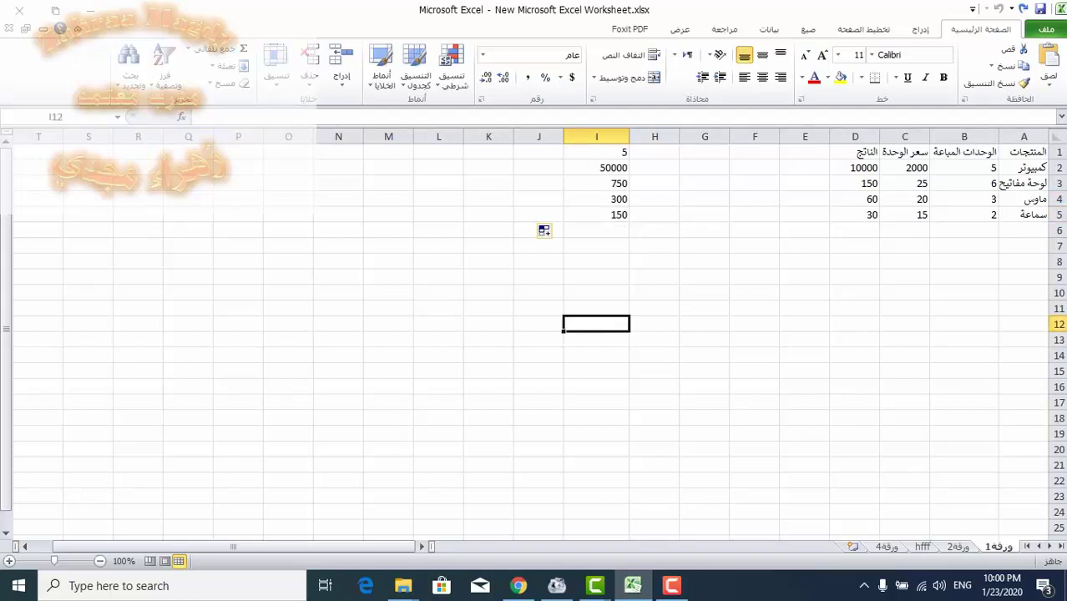
# Glance at the sheet options for ورقة2, then return to sheet ورقة1
pyautogui.click(854, 417)
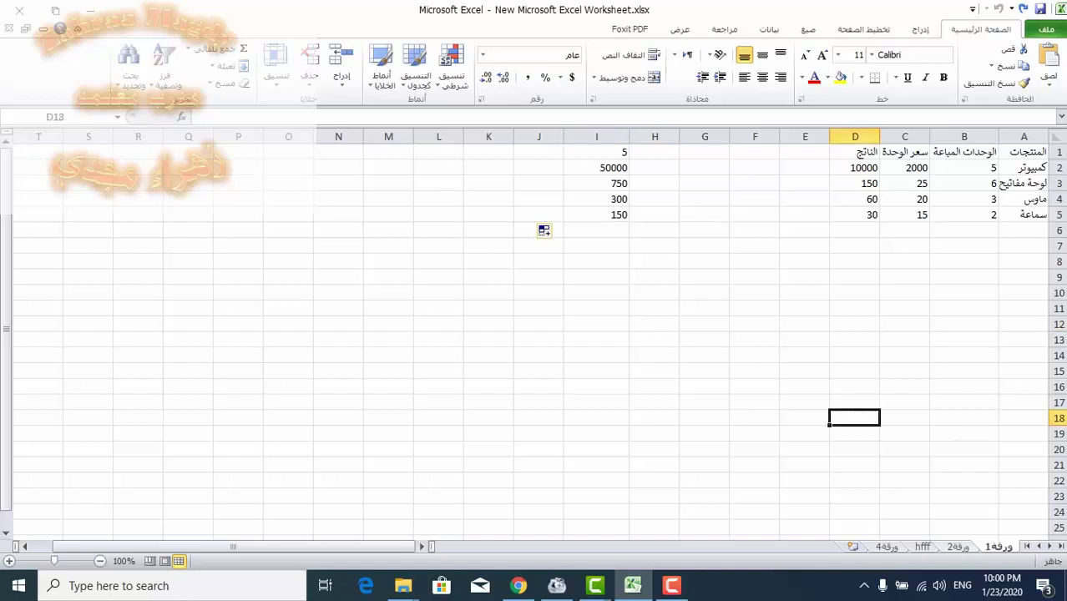
pyautogui.rightClick(955, 546)
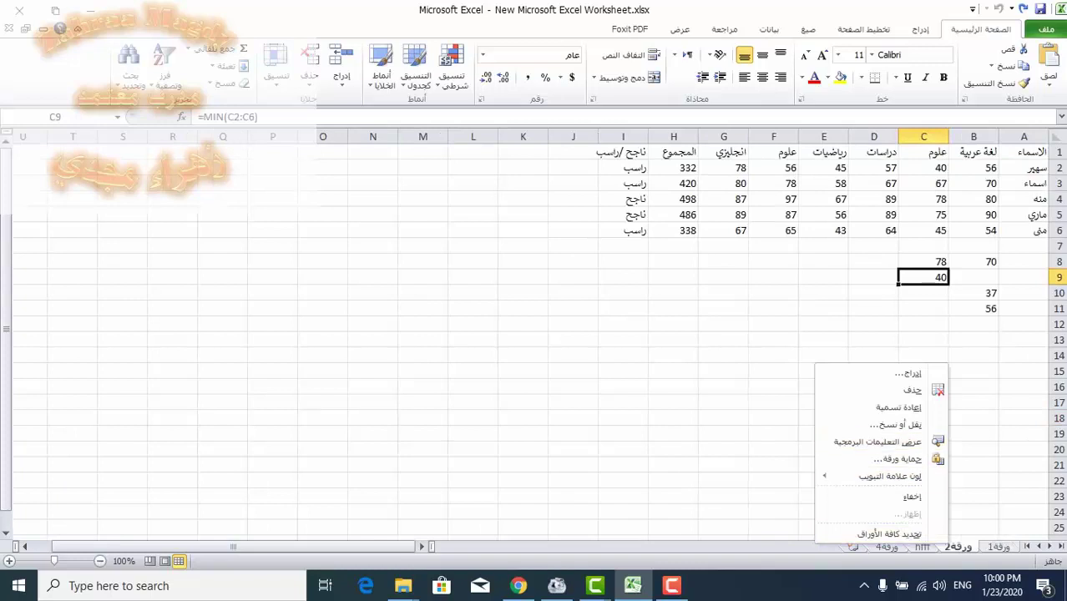
pyautogui.press('Escape')
pyautogui.hotkey('ctrl', 'pageup')
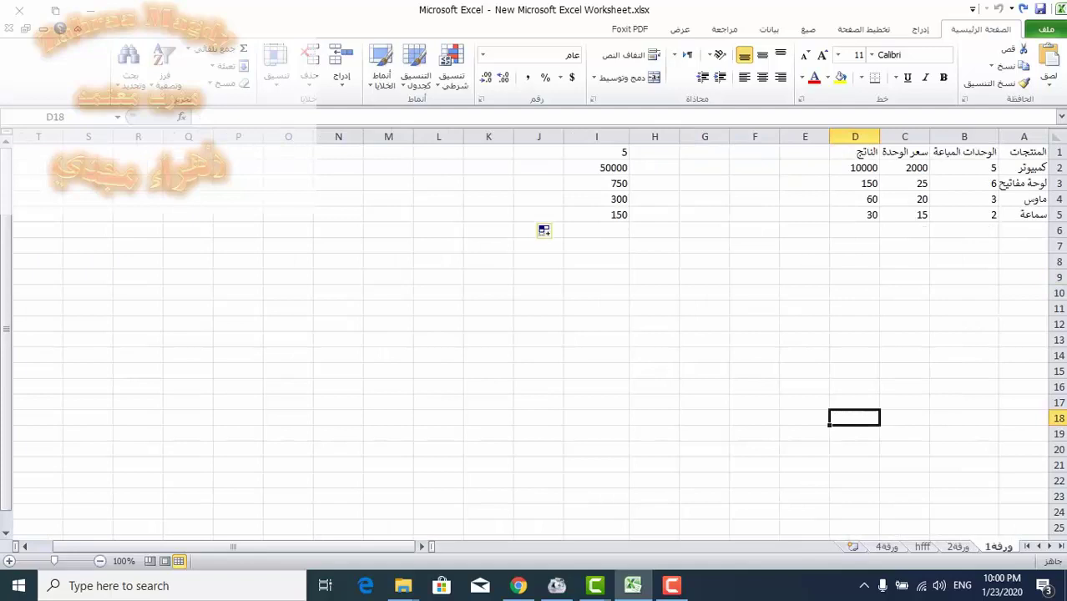
# Open Move or Copy for ورقة1, keeping the current workbook as destination
pyautogui.rightClick(995, 545)
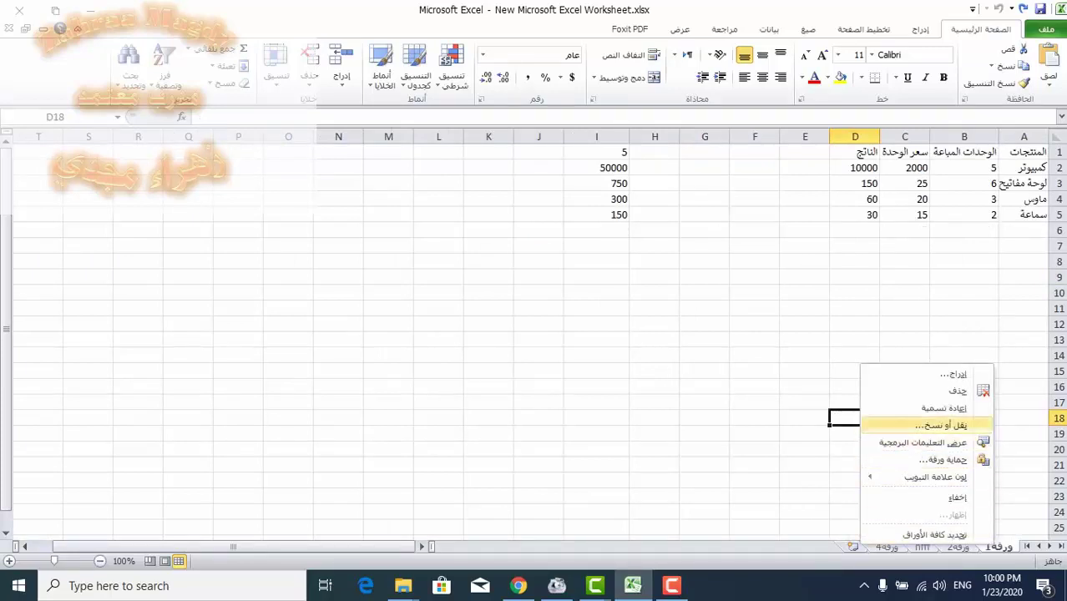
pyautogui.click(935, 425)
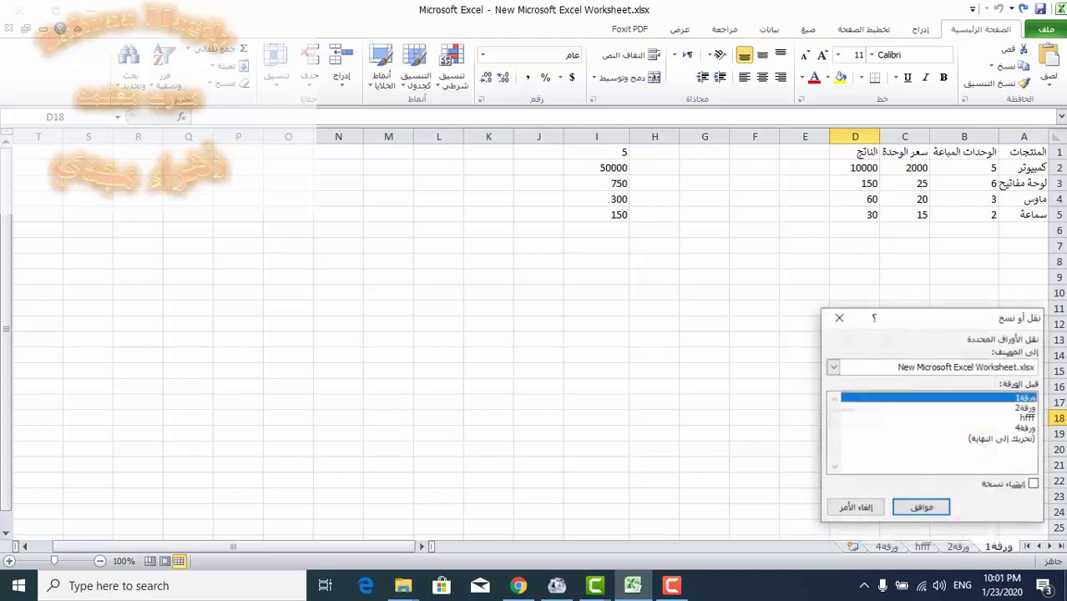
pyautogui.moveTo(893, 310); pyautogui.dragTo(814, 256)
pyautogui.click(749, 305)
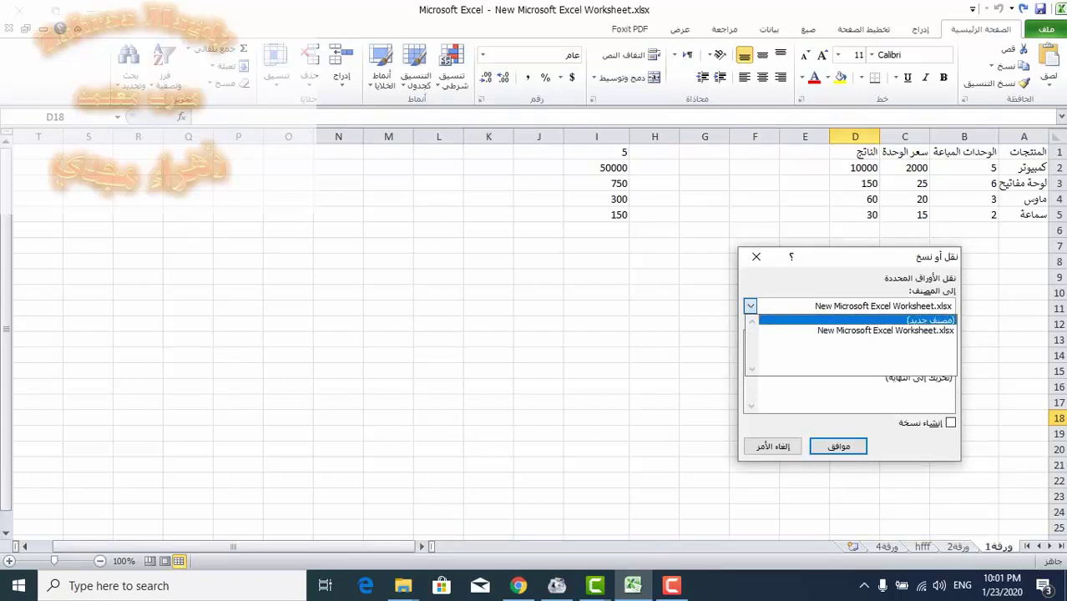
pyautogui.press('Escape')
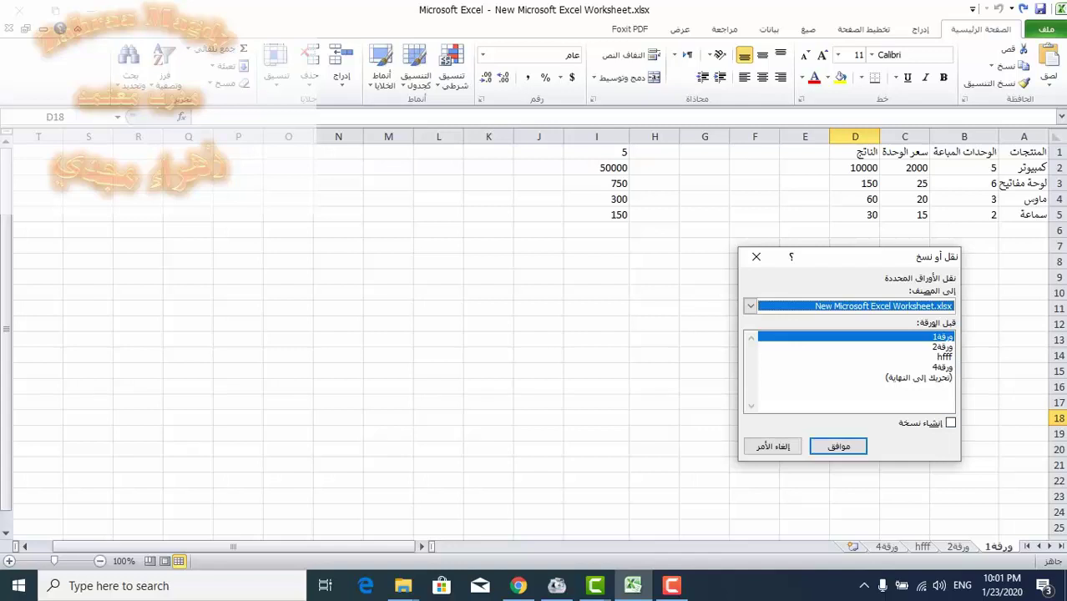
# Move ورقة1 to the end, after ورقة2, hfff and ورقة4, without making a copy
pyautogui.click(749, 305)
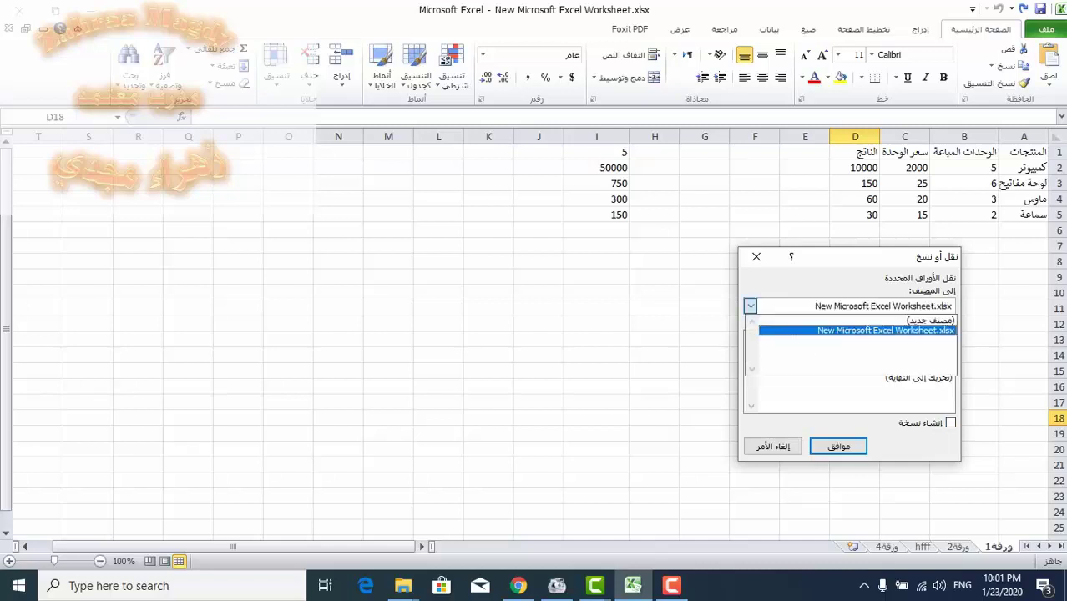
pyautogui.press('Return')
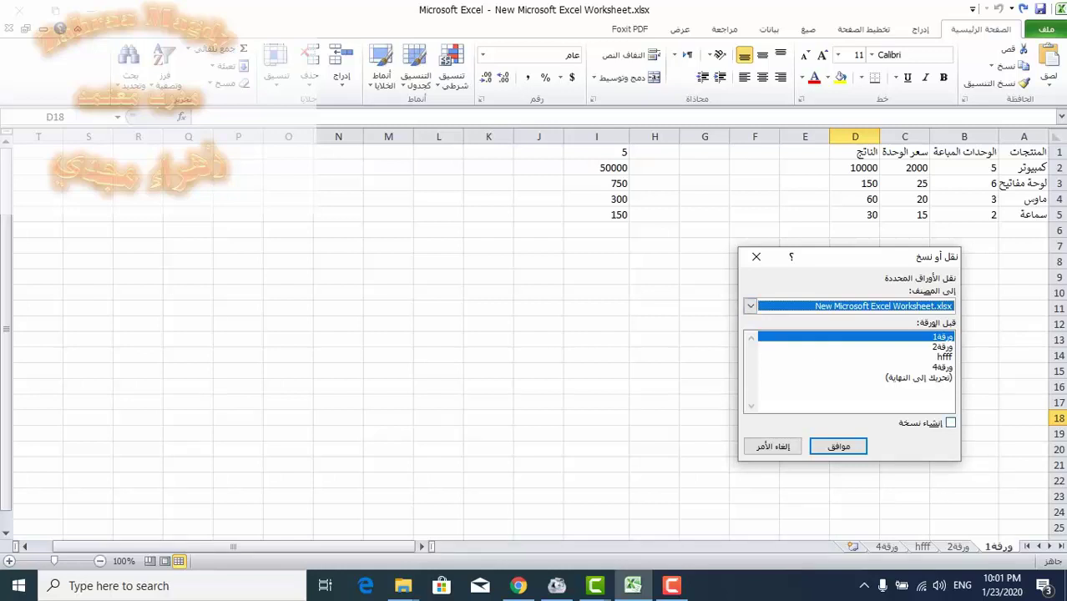
pyautogui.click(950, 422)
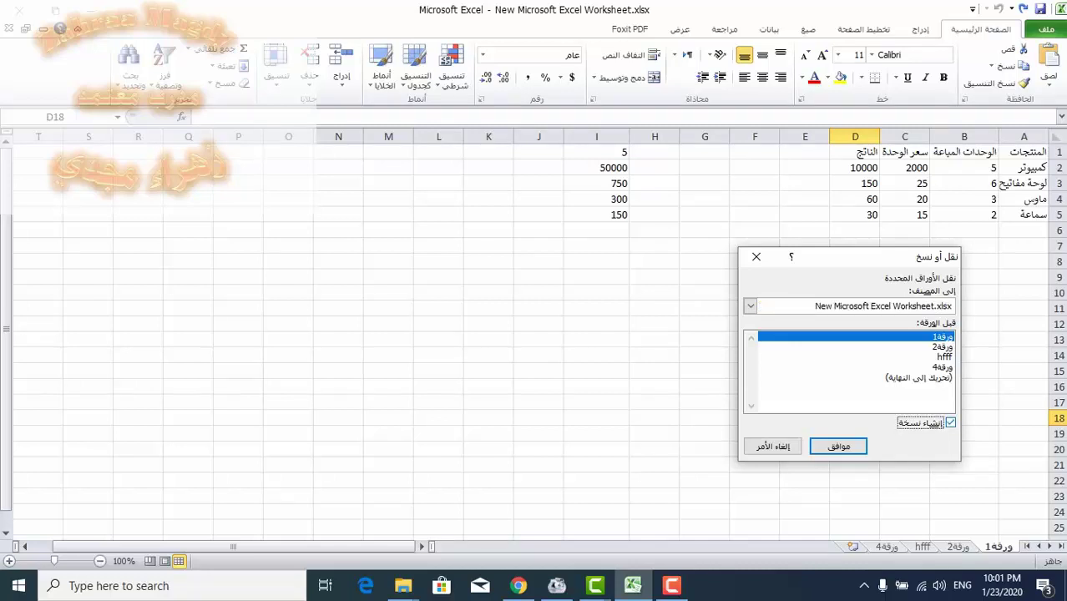
pyautogui.press('space')
pyautogui.click(749, 305)
pyautogui.press('Down')
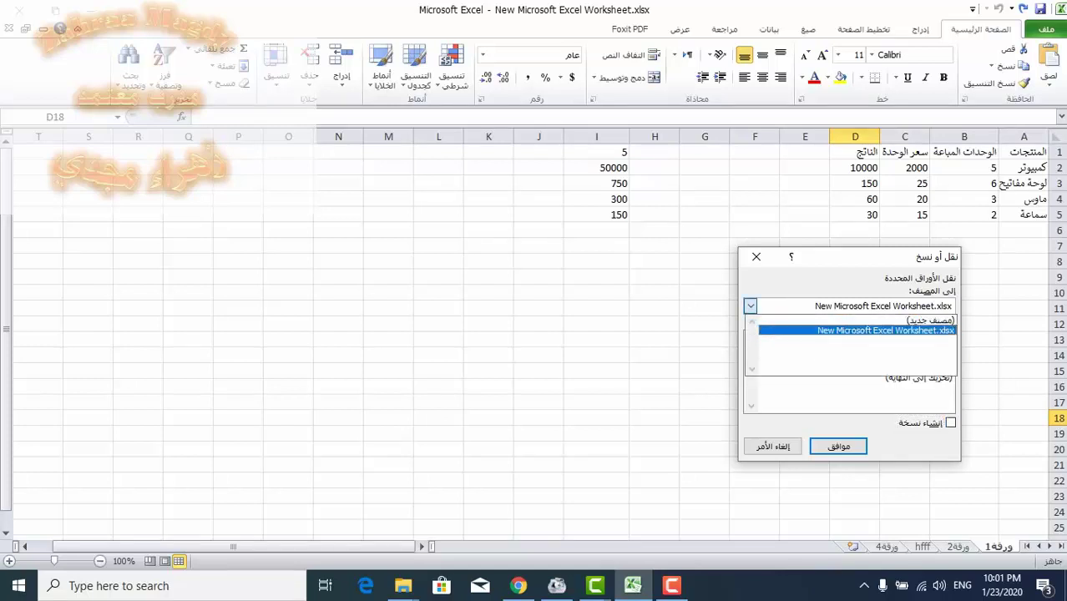
pyautogui.press('Return')
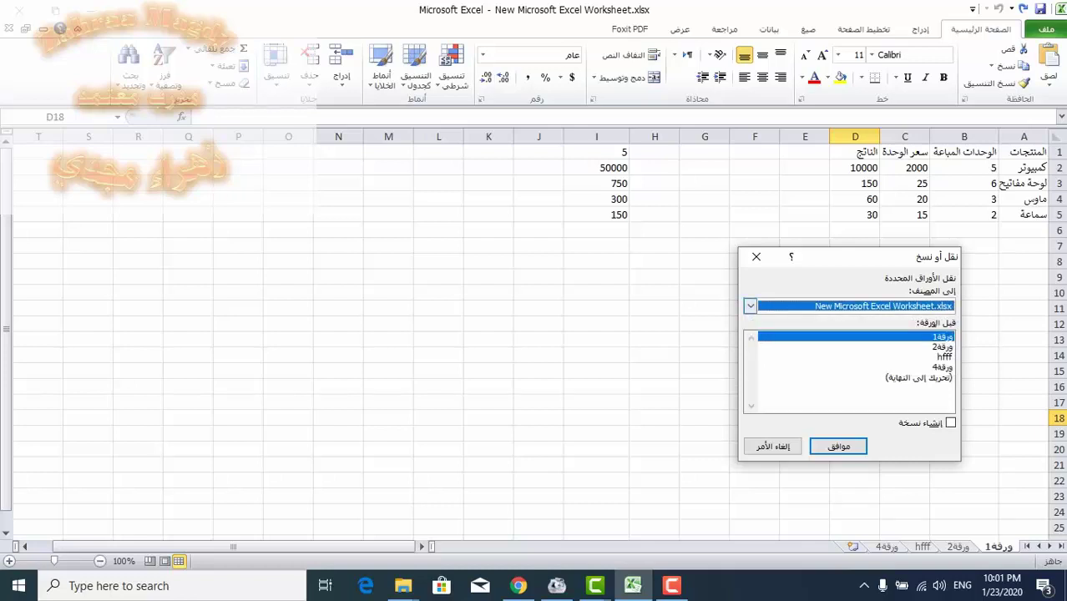
pyautogui.click(918, 377)
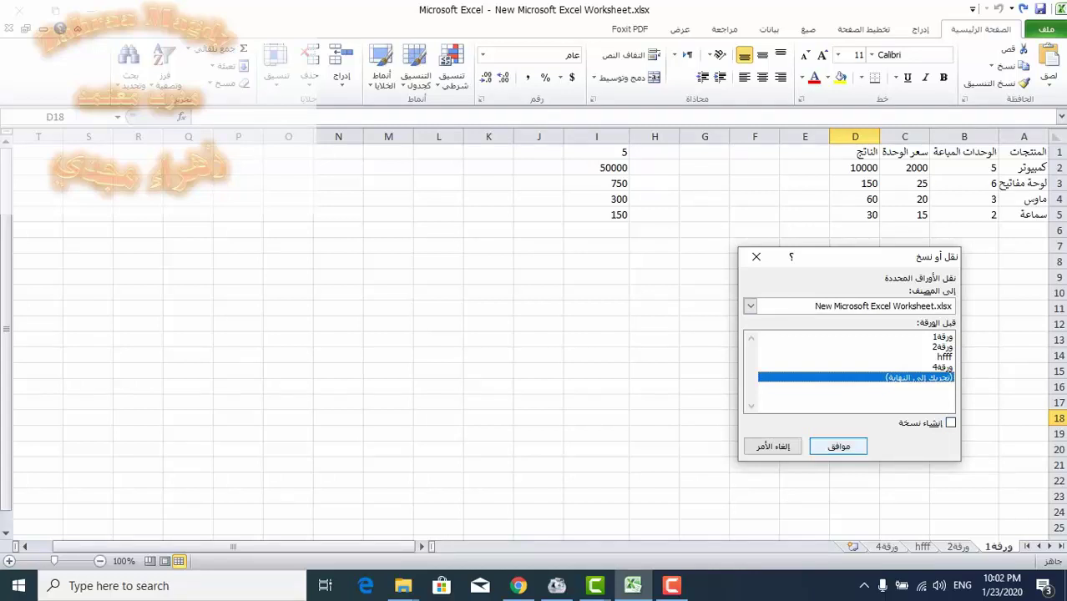
pyautogui.click(838, 446)
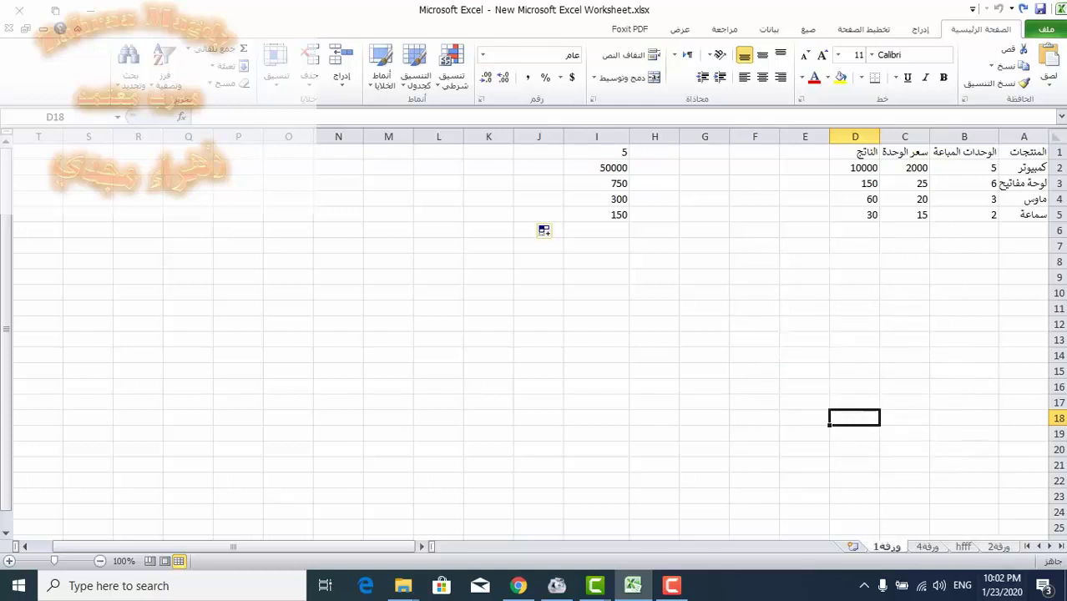
# Duplicate sheet hfff before ورقة2 as hfff (2) with Create a copy ticked
pyautogui.hotkey('ctrl', 'pageup')
pyautogui.hotkey('ctrl', 'pageup')
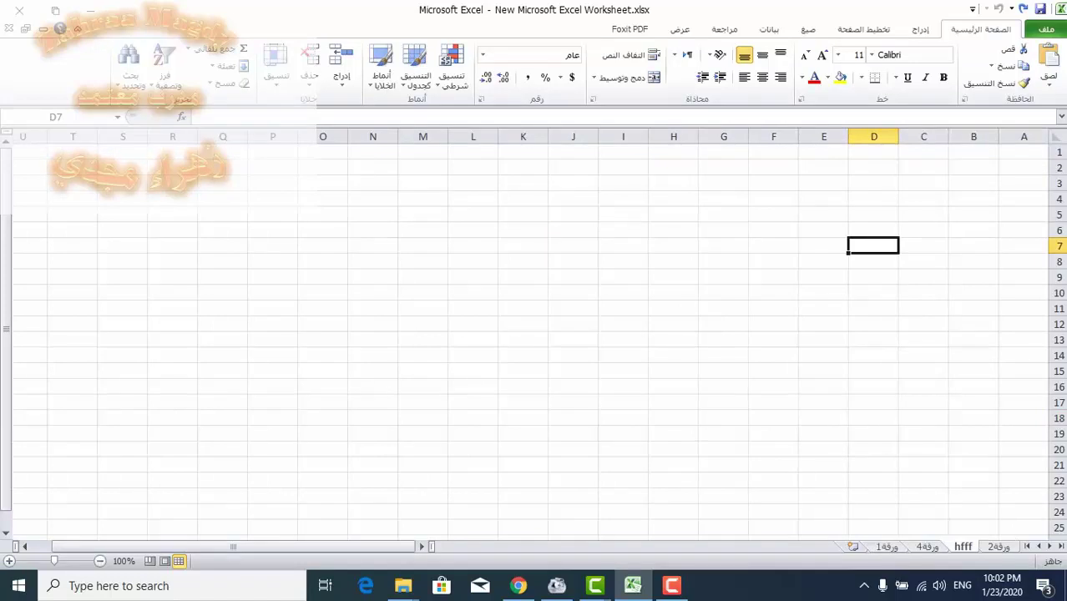
pyautogui.rightClick(964, 546)
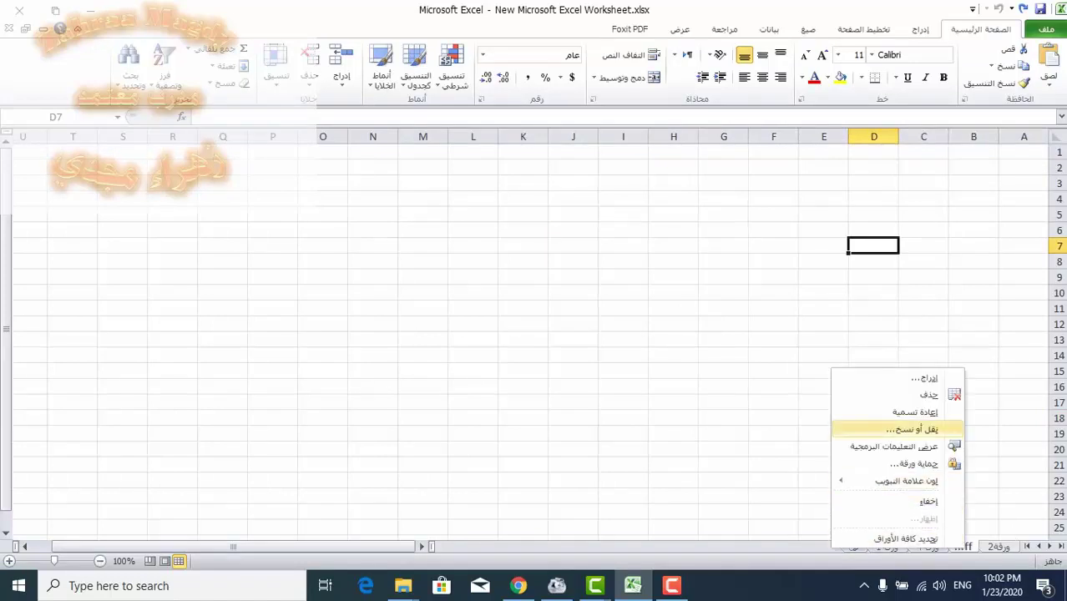
pyautogui.click(911, 429)
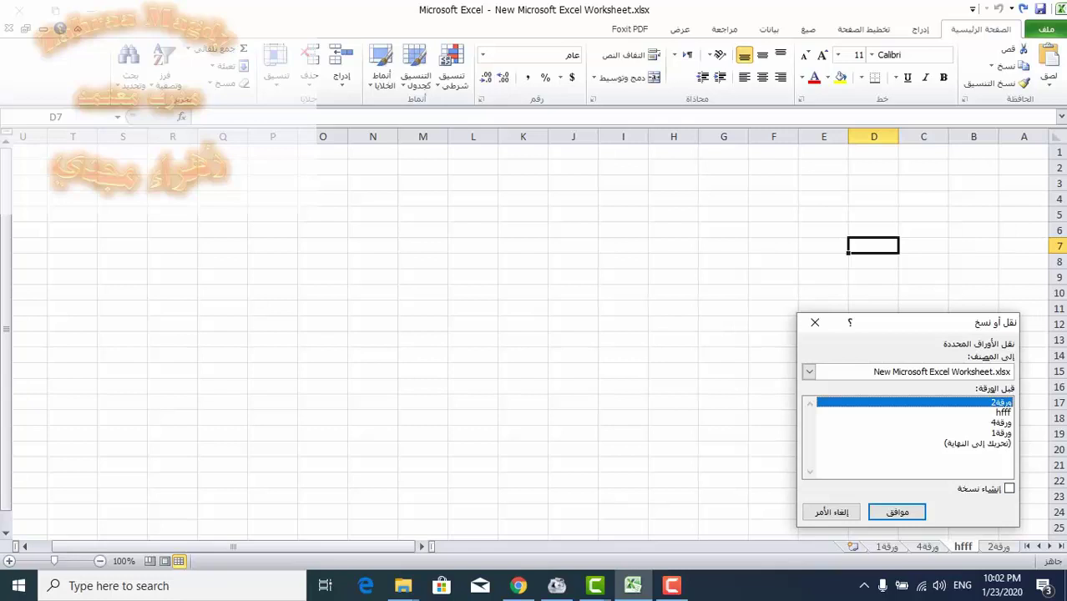
pyautogui.click(1008, 489)
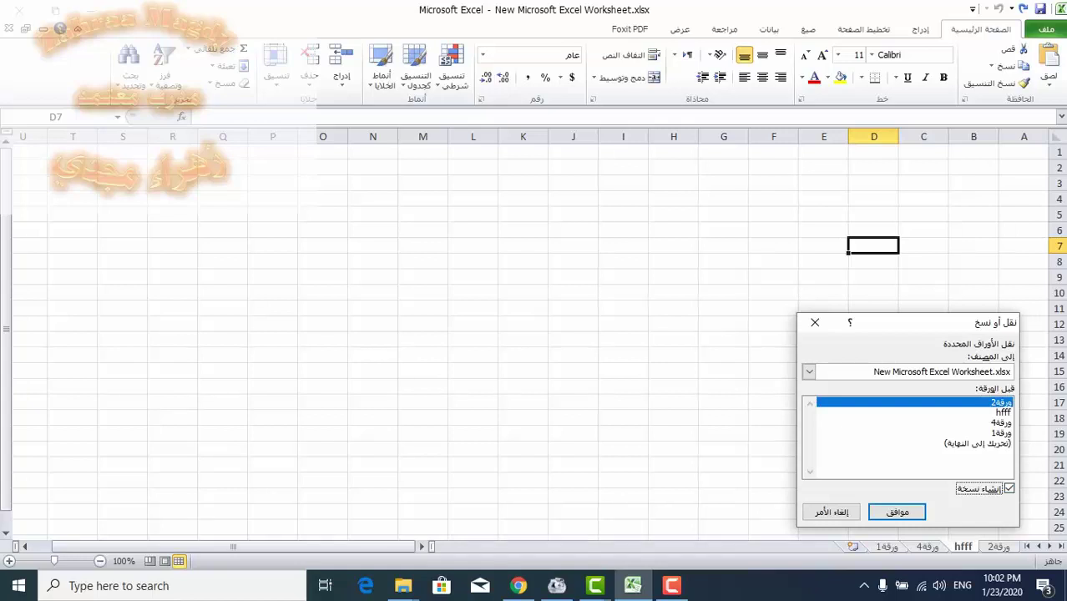
pyautogui.click(808, 372)
pyautogui.click(807, 371)
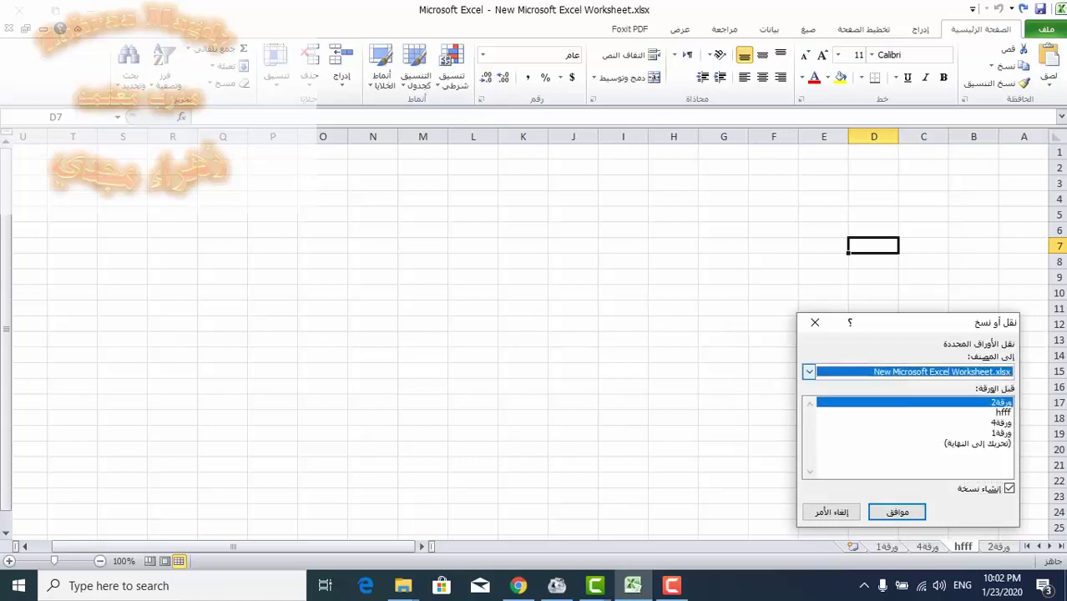
pyautogui.click(897, 512)
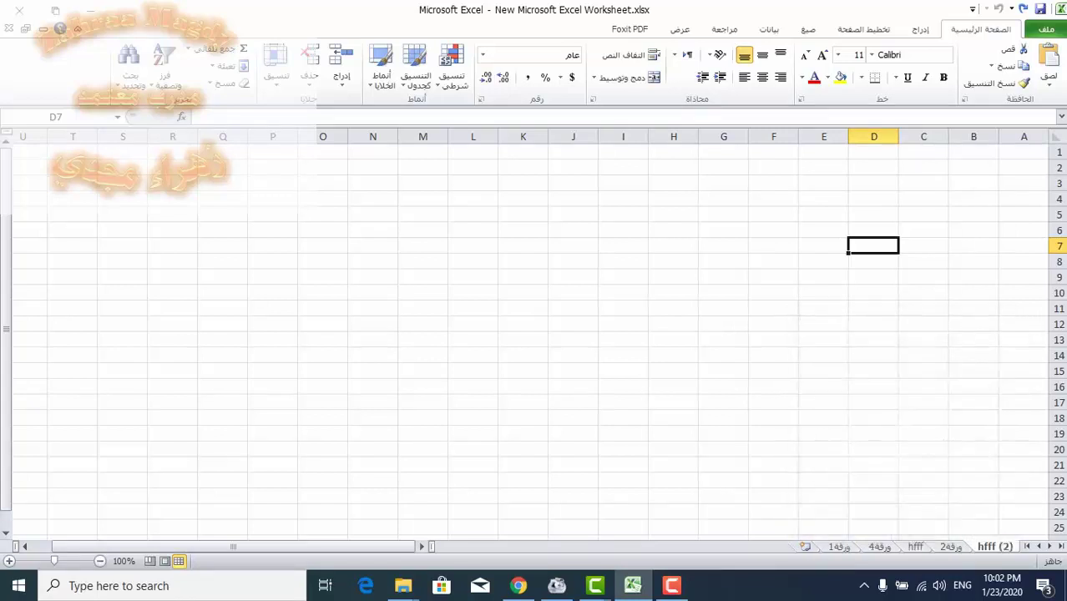
# Switch back to the original hfff sheet
pyautogui.click(914, 546)
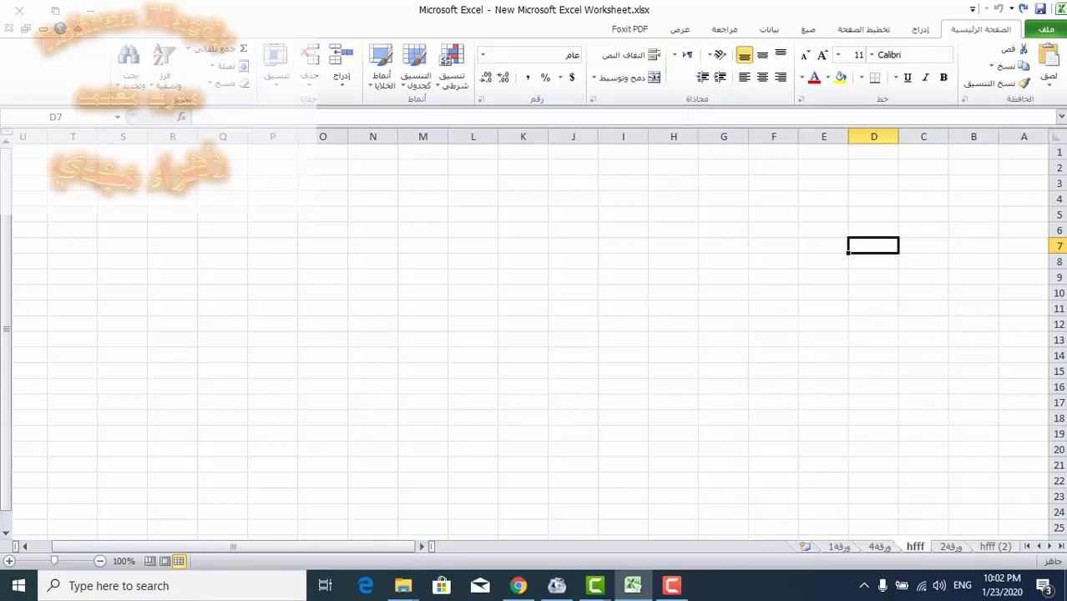